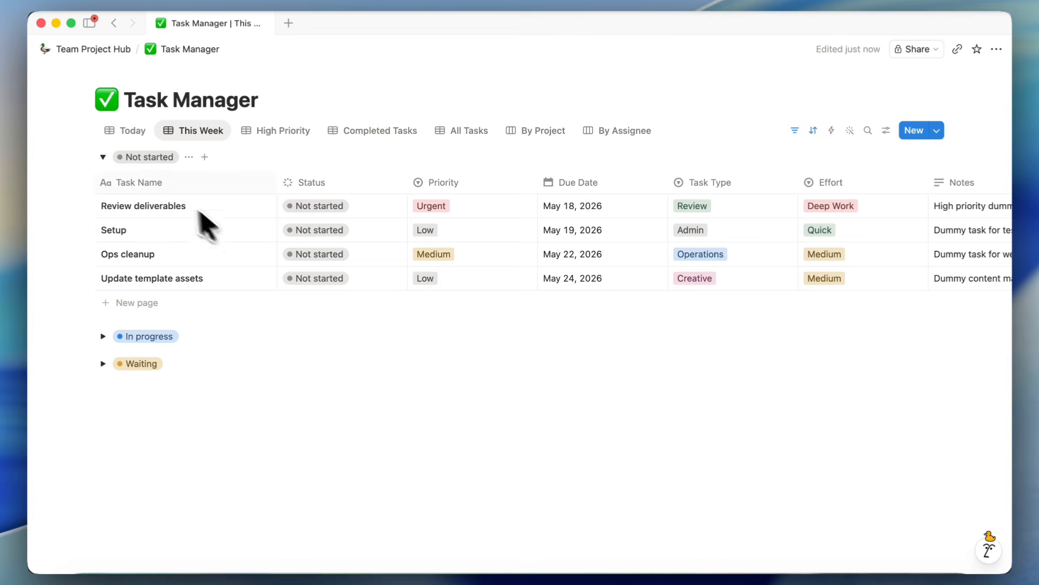
- Look through the This Week view's status groups, peek at a task, and view the High Priority and Completed Tasks views
click(103, 337)
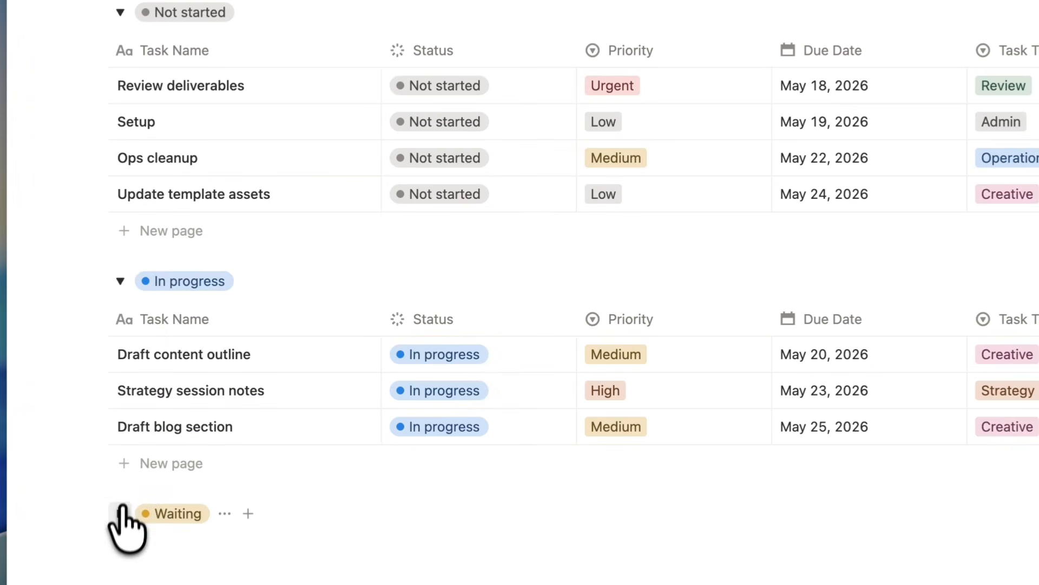
click(121, 512)
click(333, 86)
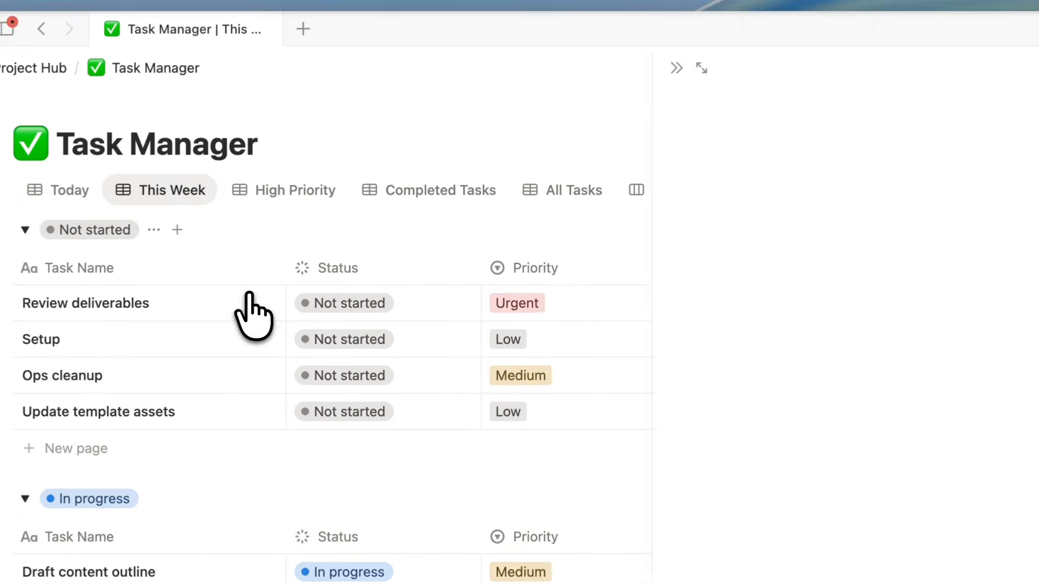
click(673, 68)
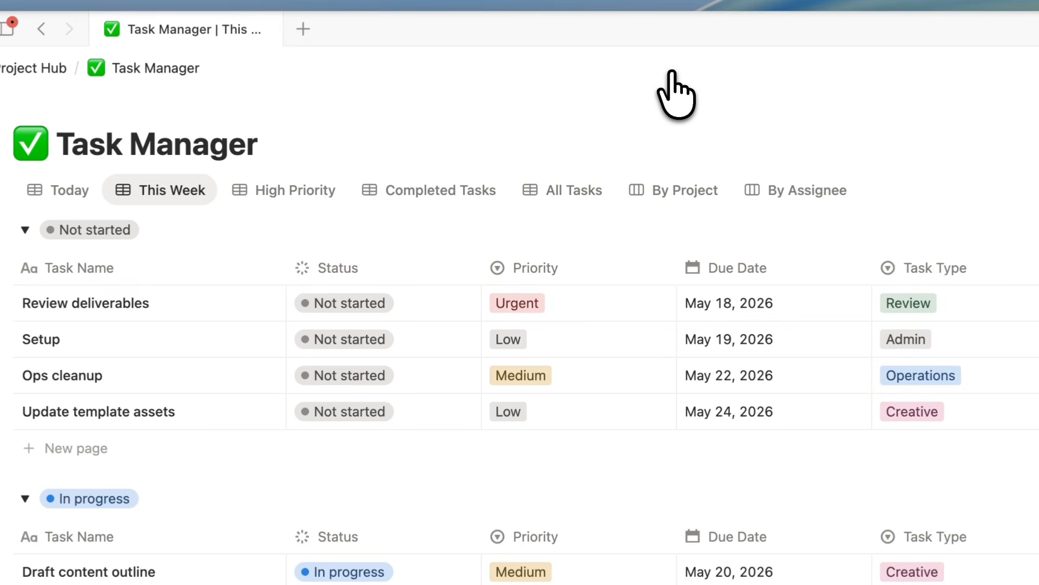
click(315, 195)
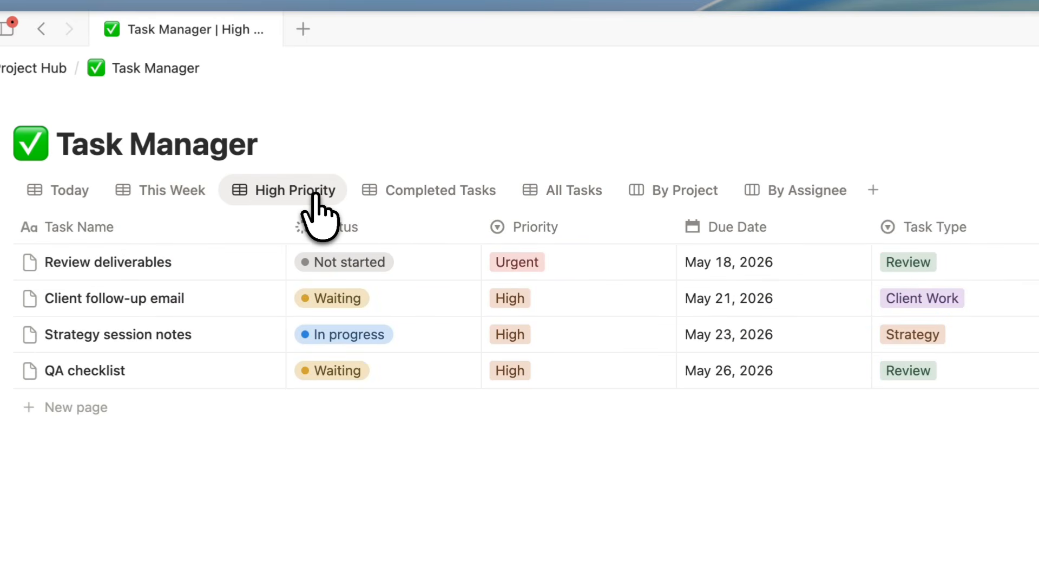
click(392, 193)
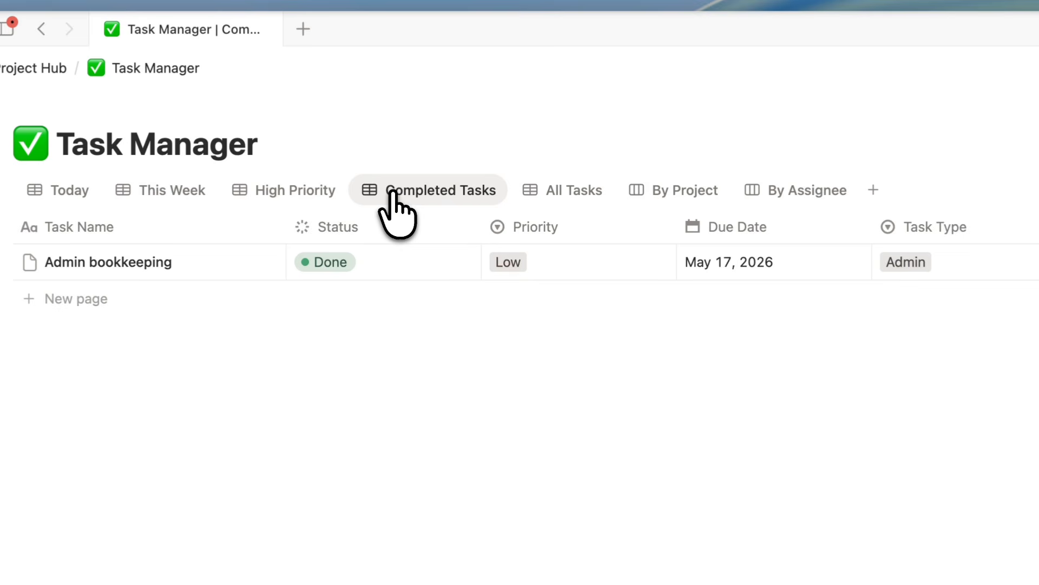
click(194, 214)
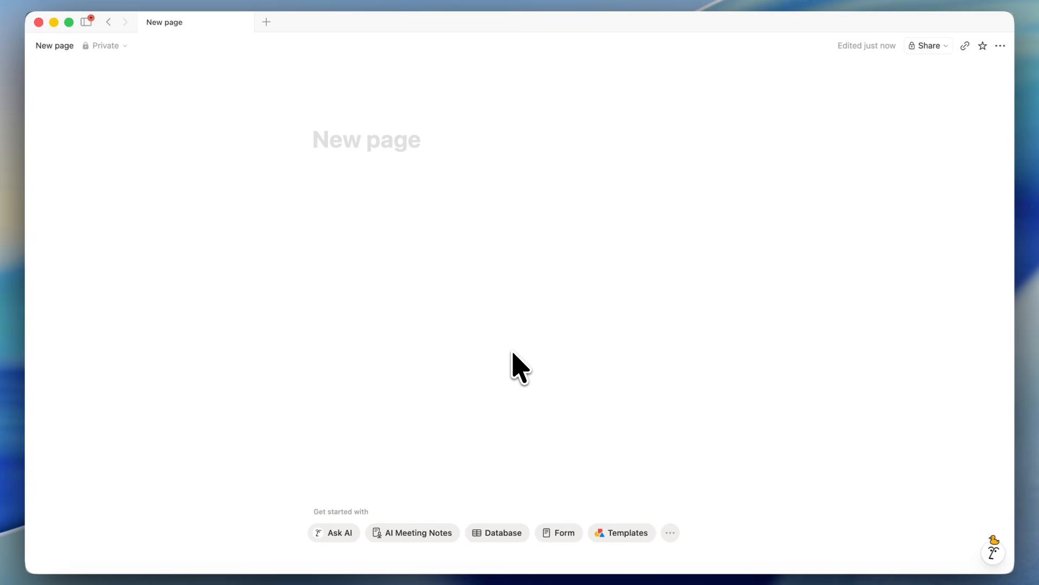
- Create a new empty database on the blank page and title it "Task Manager"
mouse_move(88, 22)
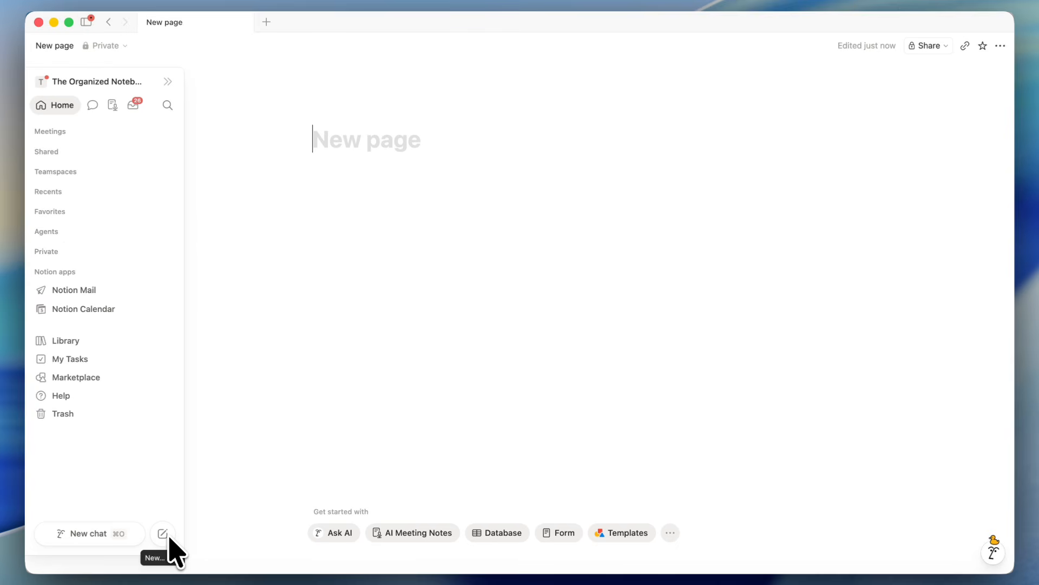
click(505, 534)
click(404, 203)
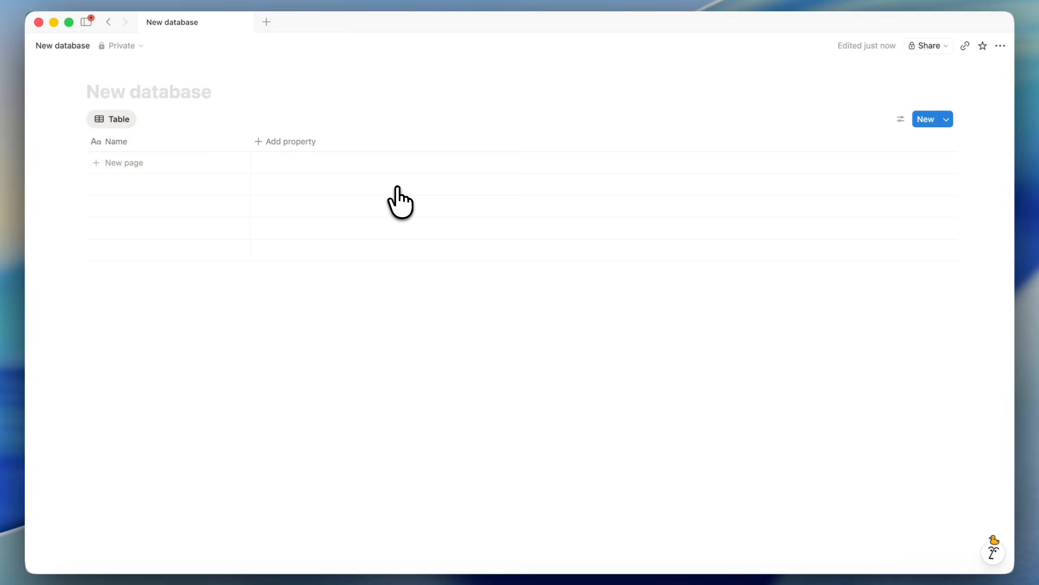
text(Tas)
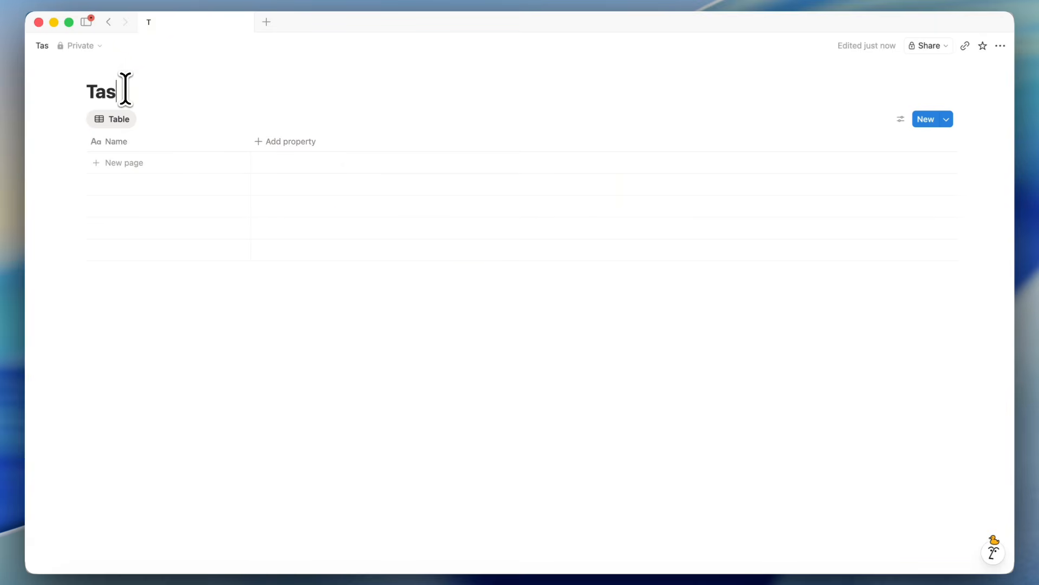
text(k Manager)
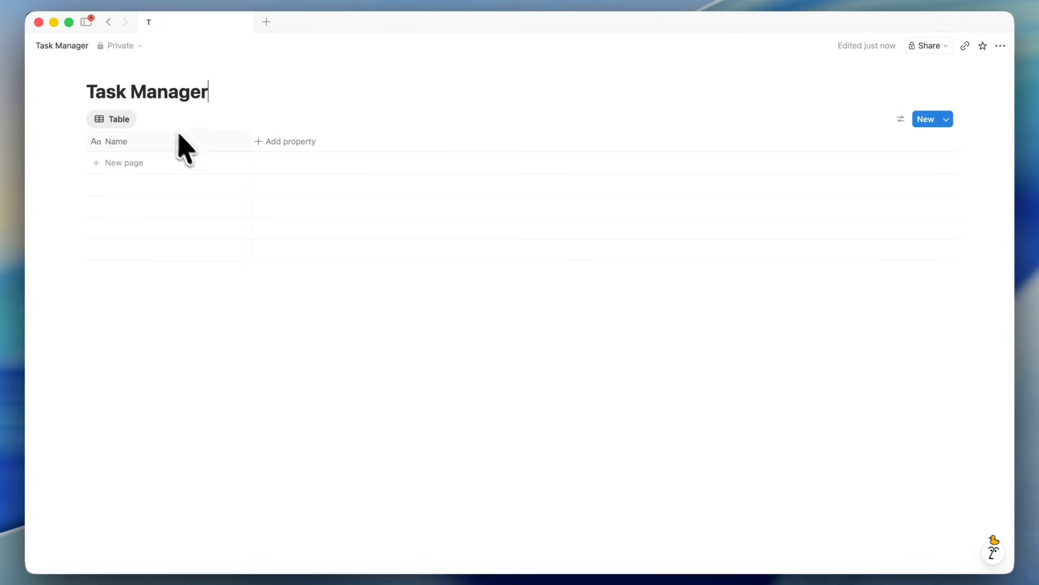
- Add a Status property and a Date property to the table, naming the date property "Due Date"
click(291, 141)
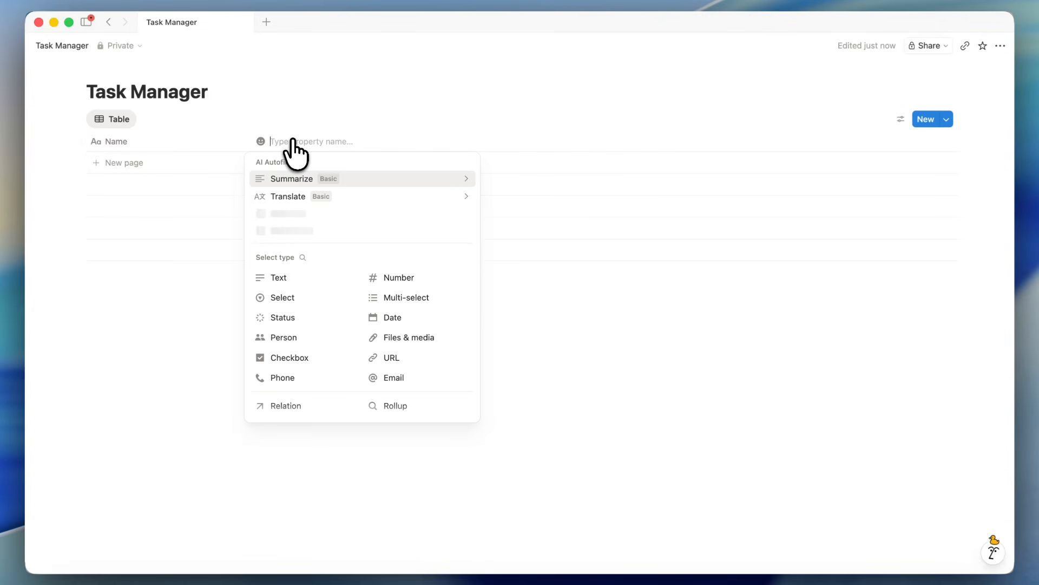
click(282, 317)
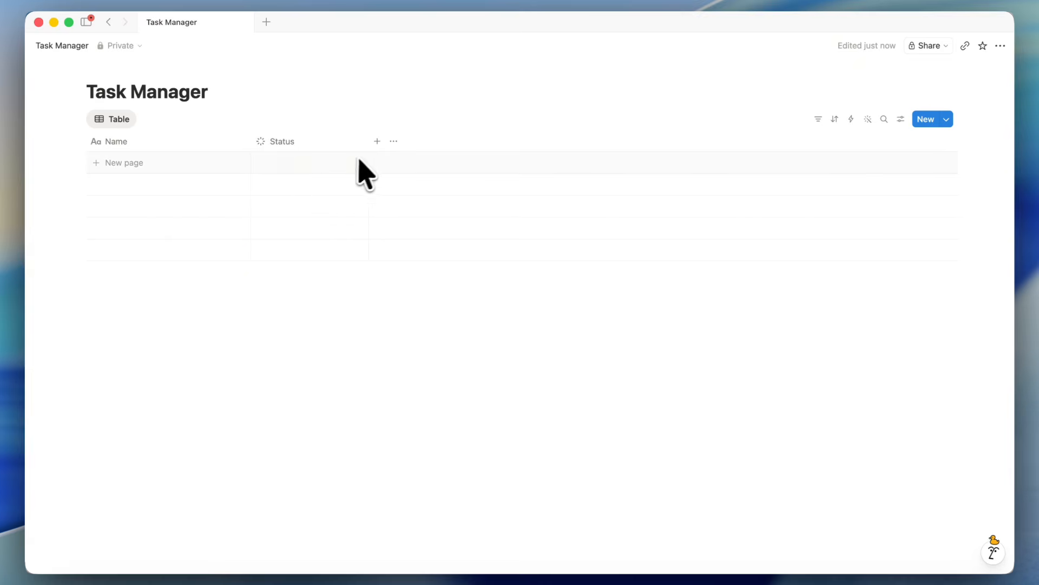
click(377, 141)
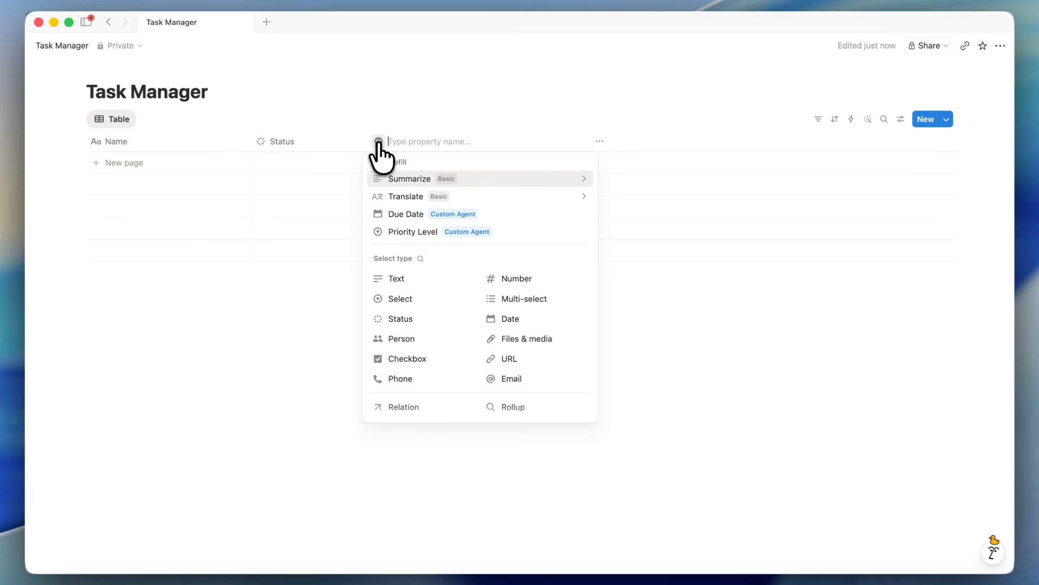
click(517, 319)
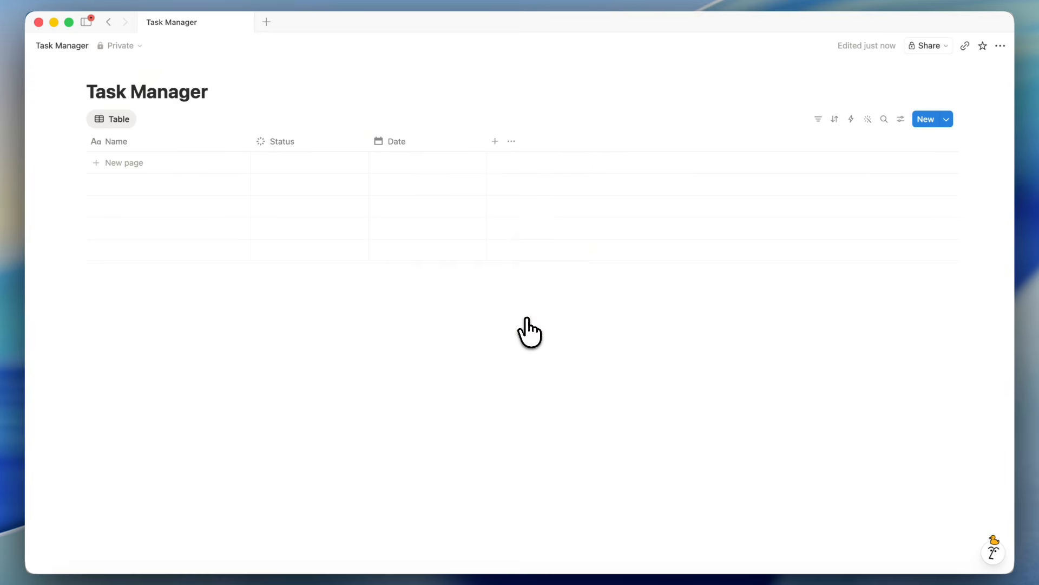
click(414, 145)
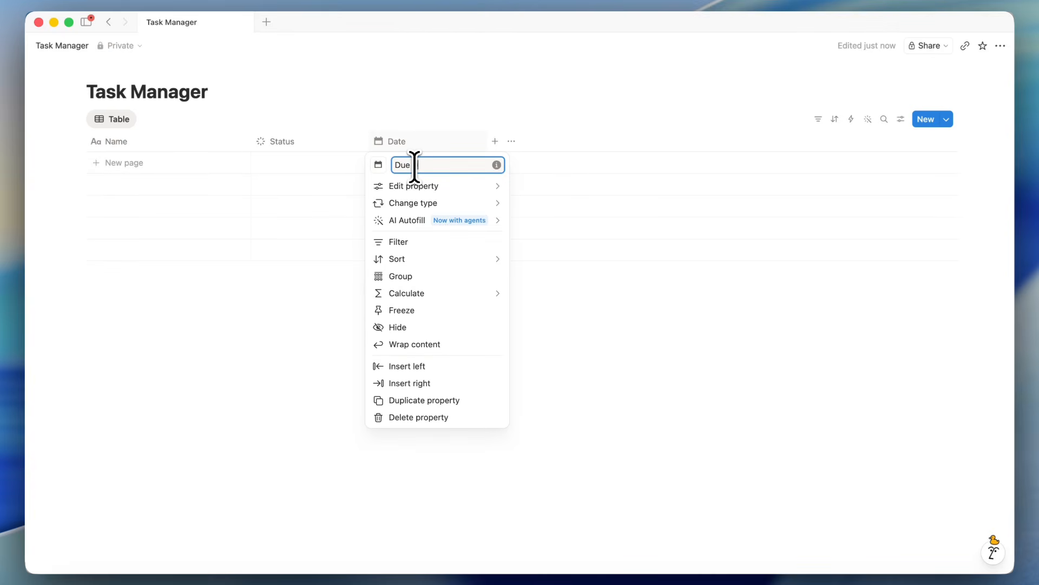
click(432, 125)
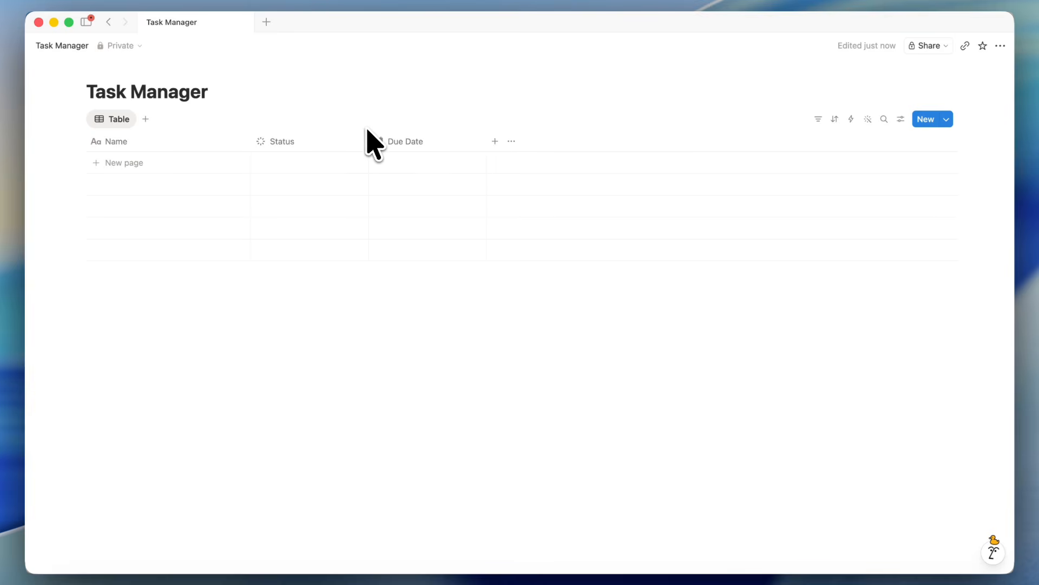
- Duplicate the Table view, name the copy "Board View" and set its layout to Board
click(112, 123)
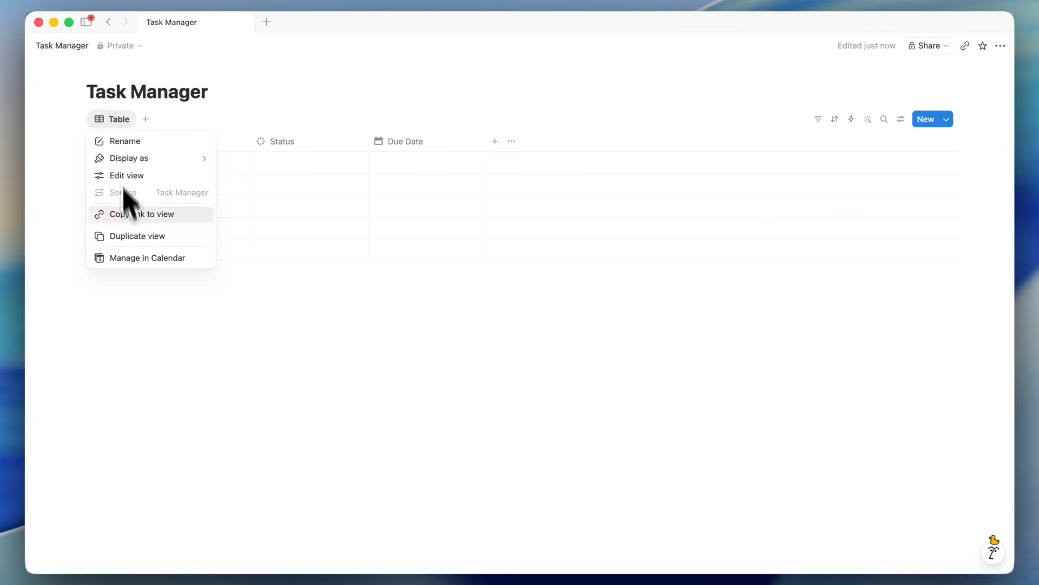
click(133, 236)
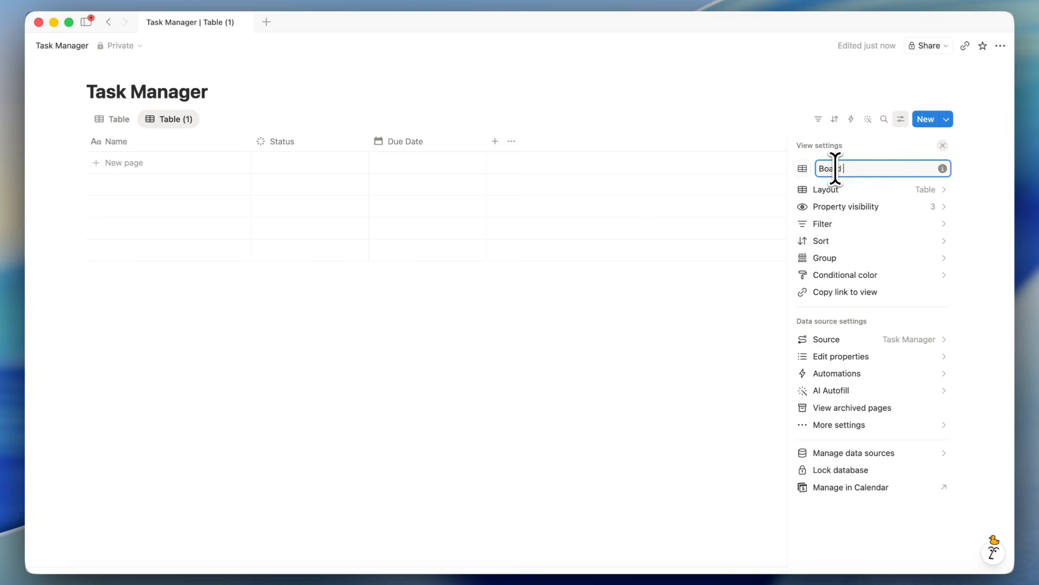
click(869, 189)
click(875, 195)
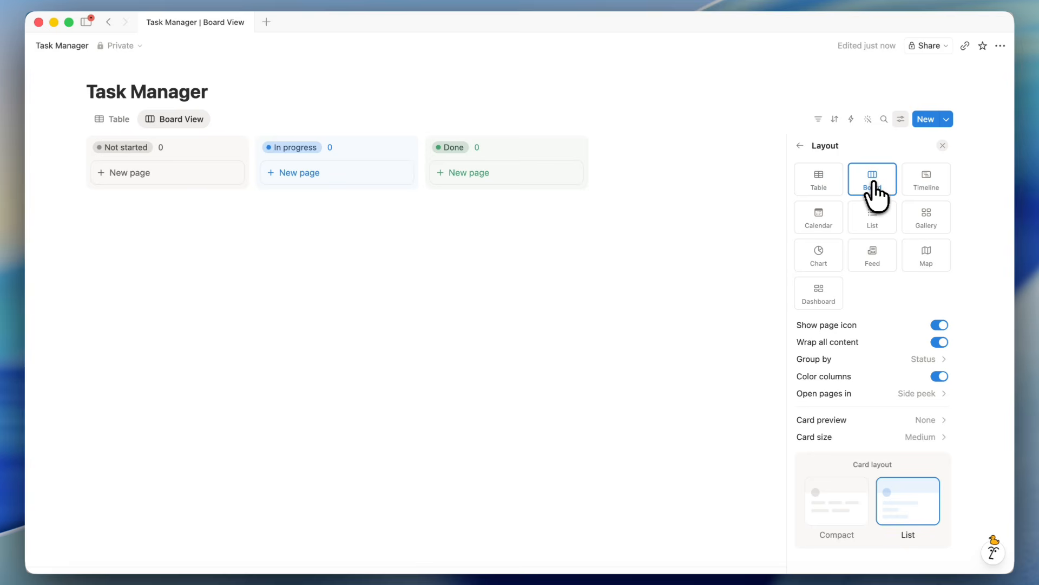
- Duplicate the Board View, name the copy "Calendar" and set its layout to Calendar
click(181, 124)
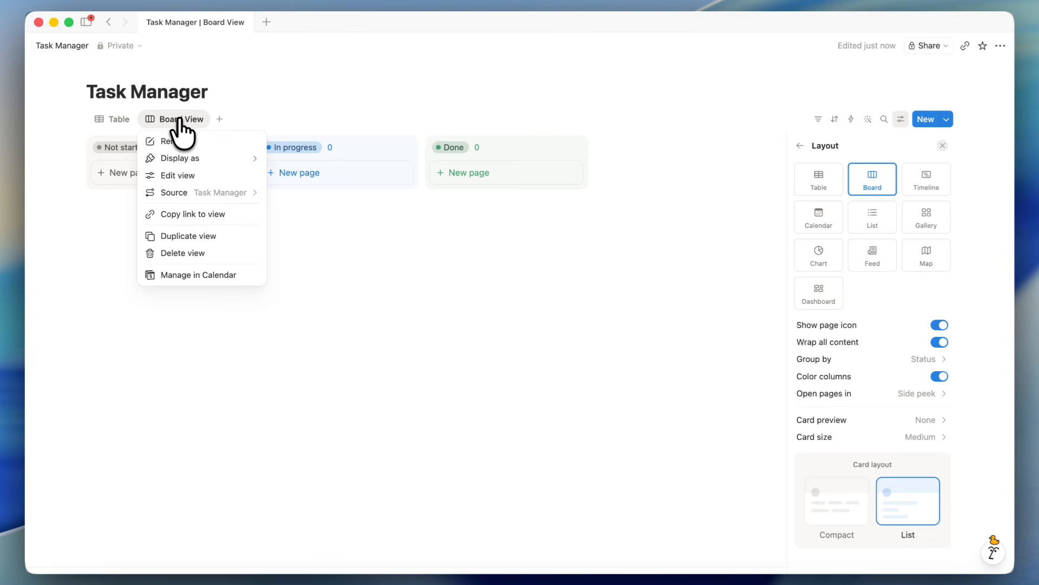
click(186, 236)
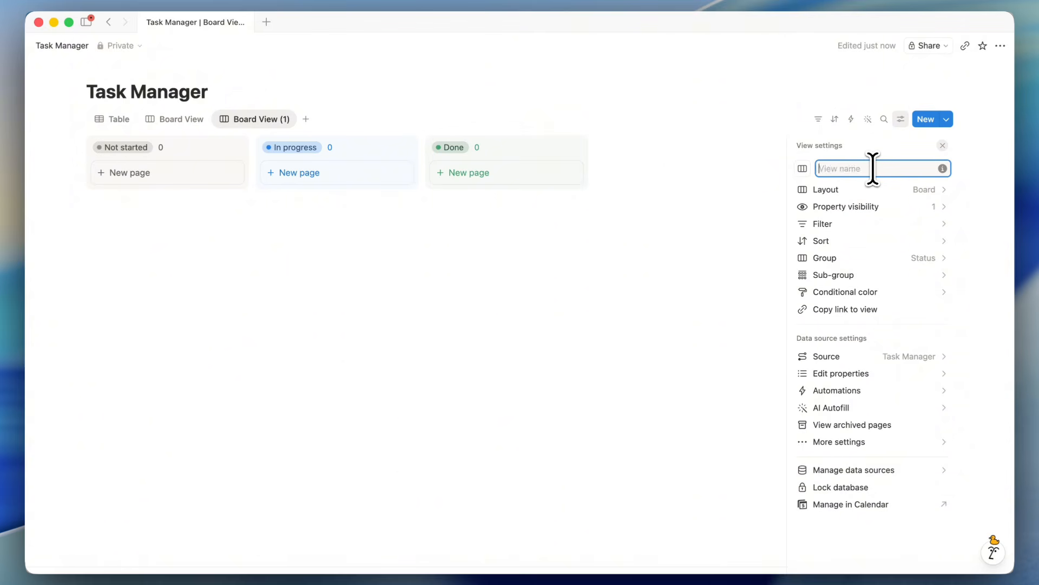
click(877, 190)
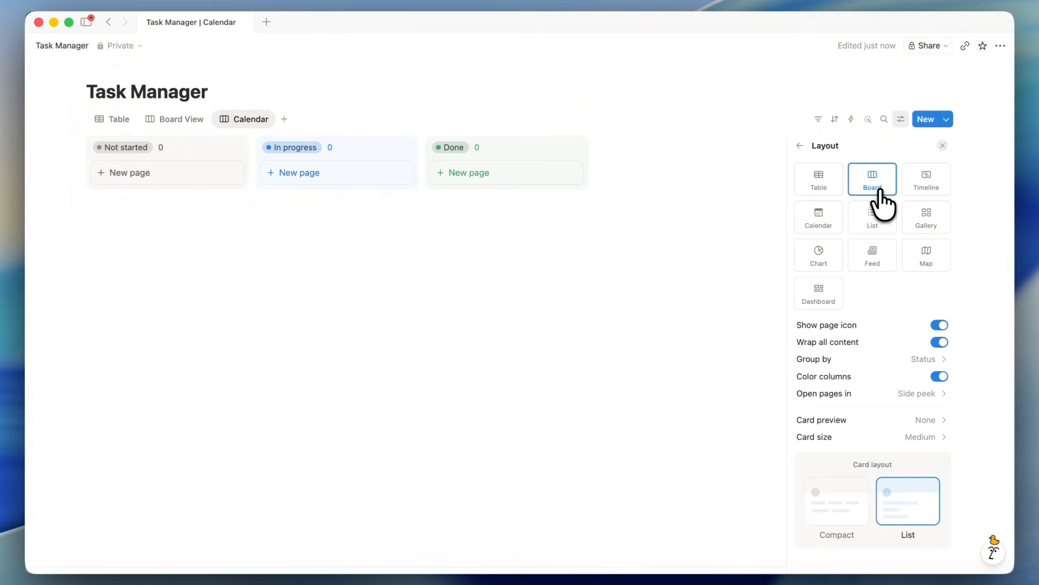
click(829, 217)
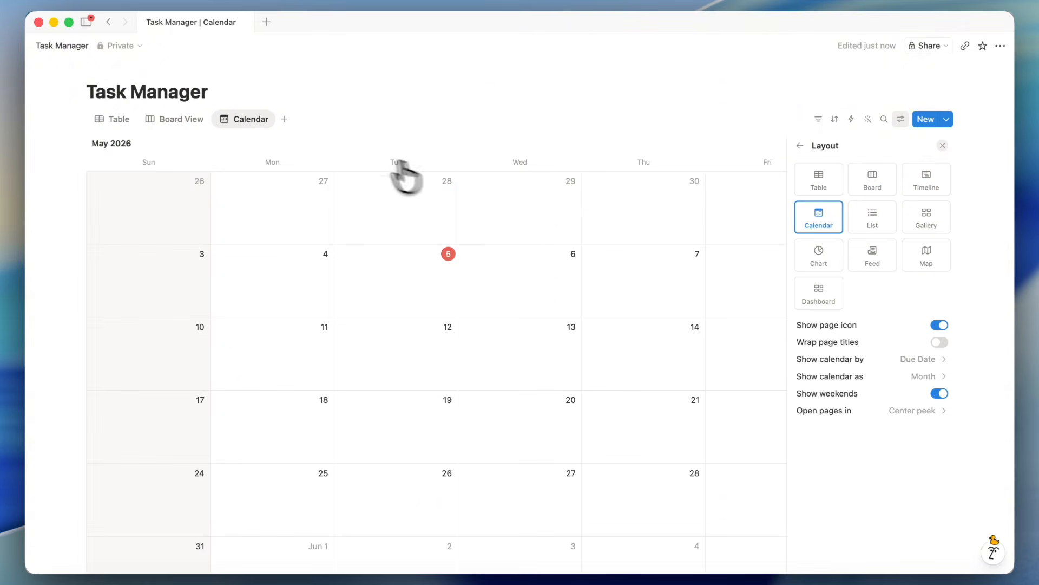
- Look at the view types available for a new view and compare the Table, Board View and Calendar views, ending on Table
click(283, 120)
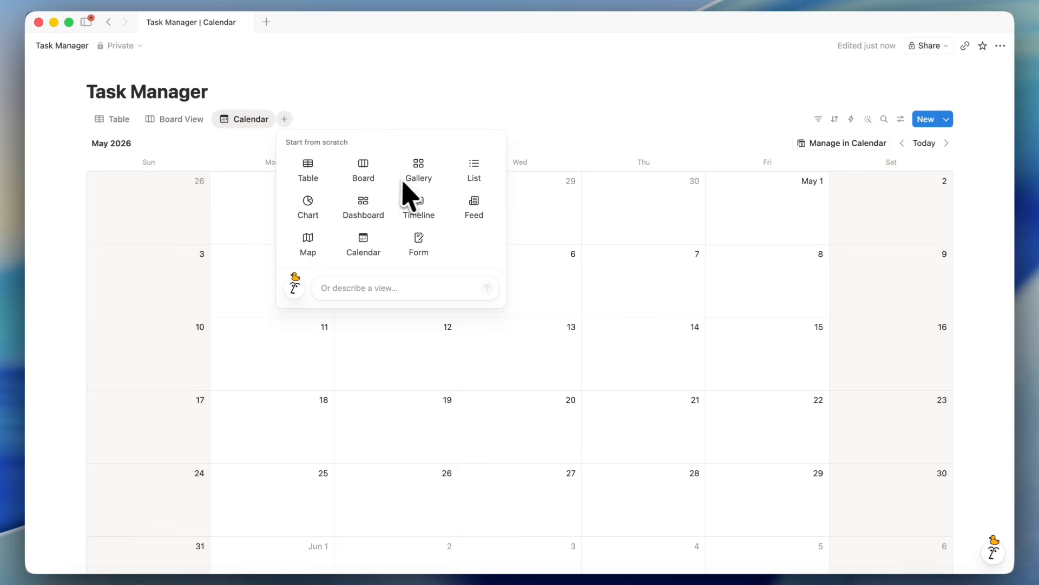
click(184, 121)
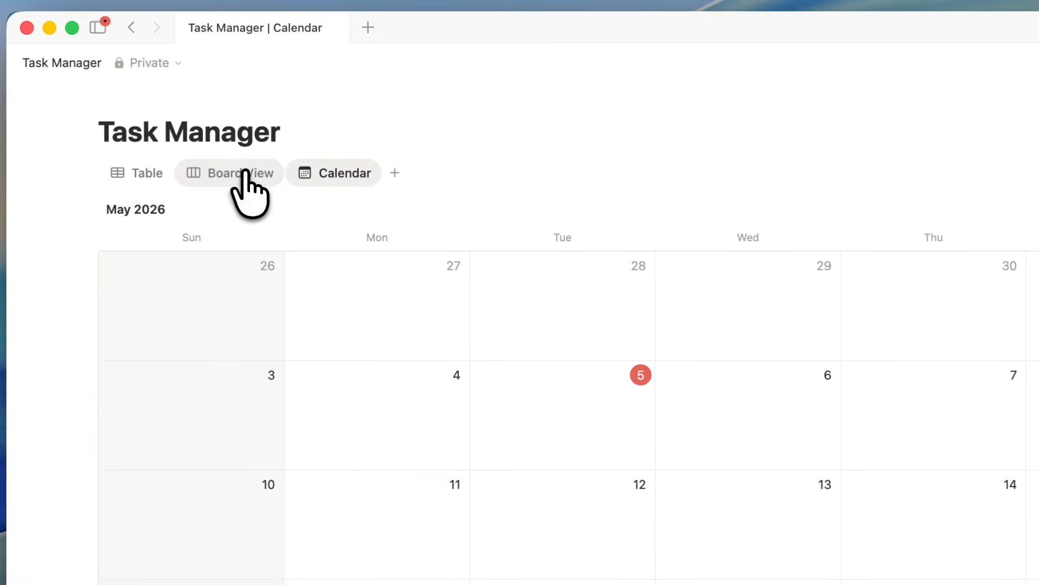
click(148, 174)
click(223, 179)
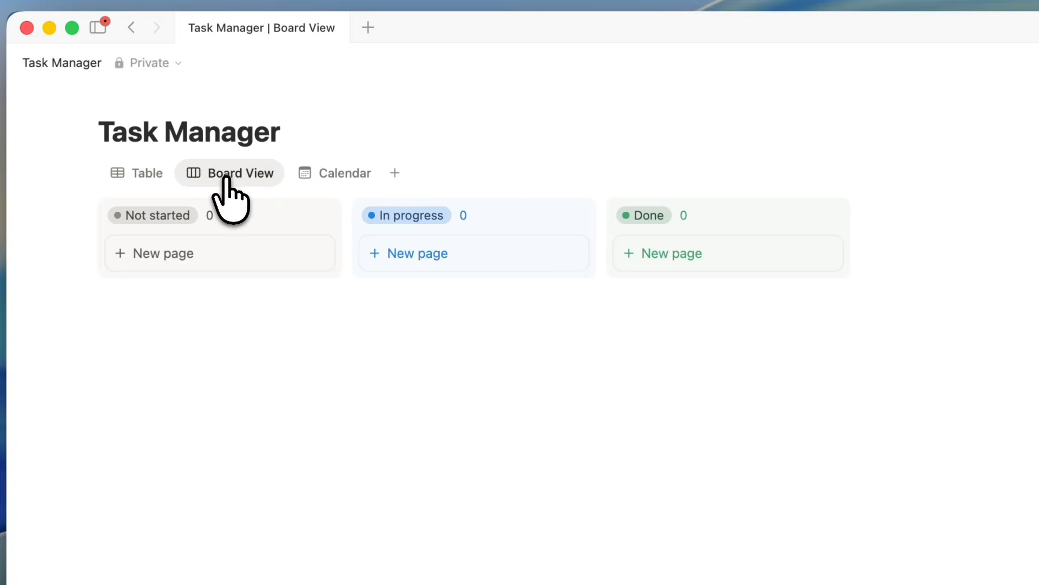
click(338, 175)
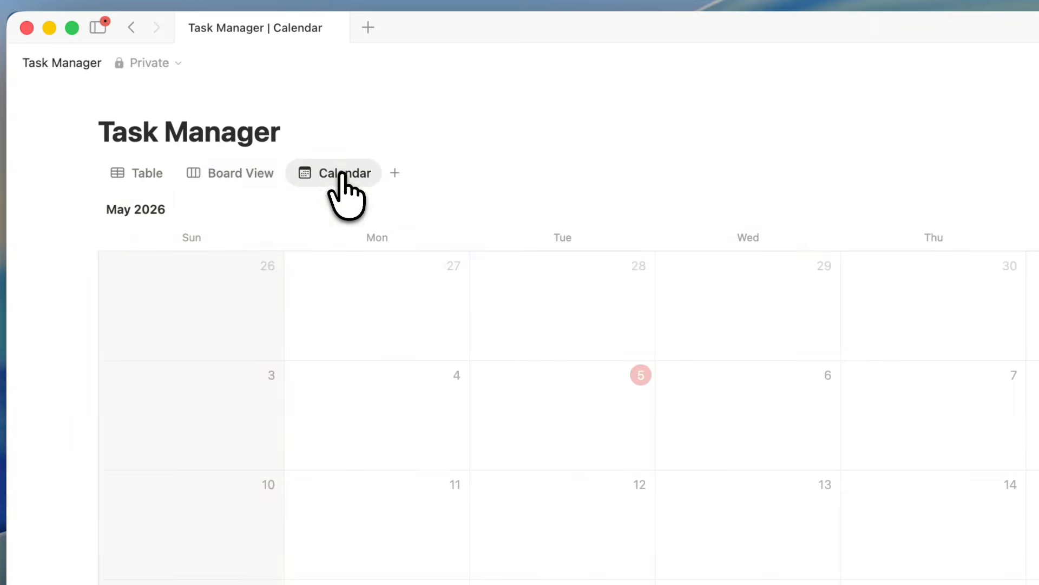
click(146, 174)
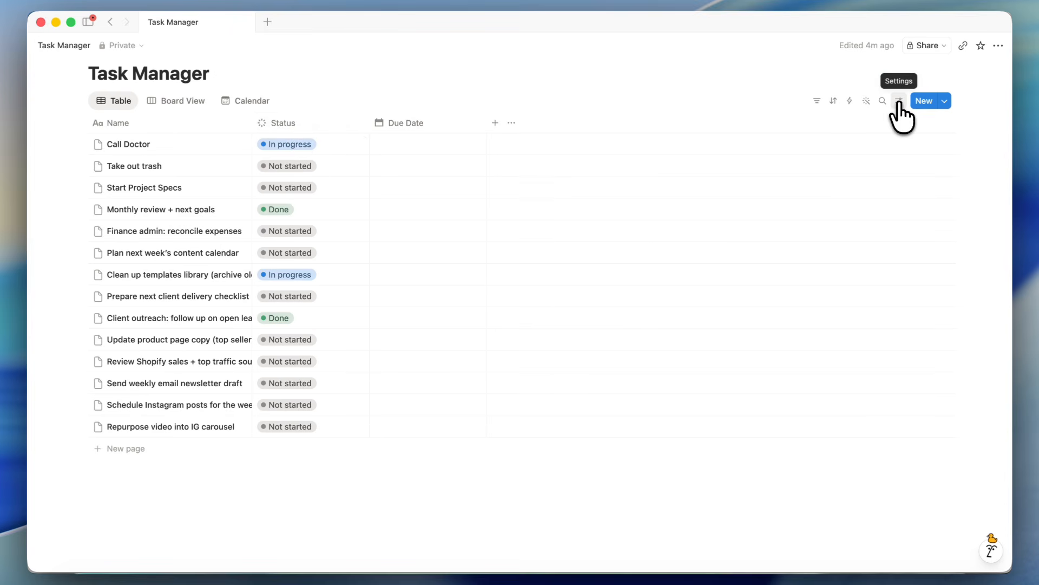
- Group the tasks in the Table view by Status
click(900, 101)
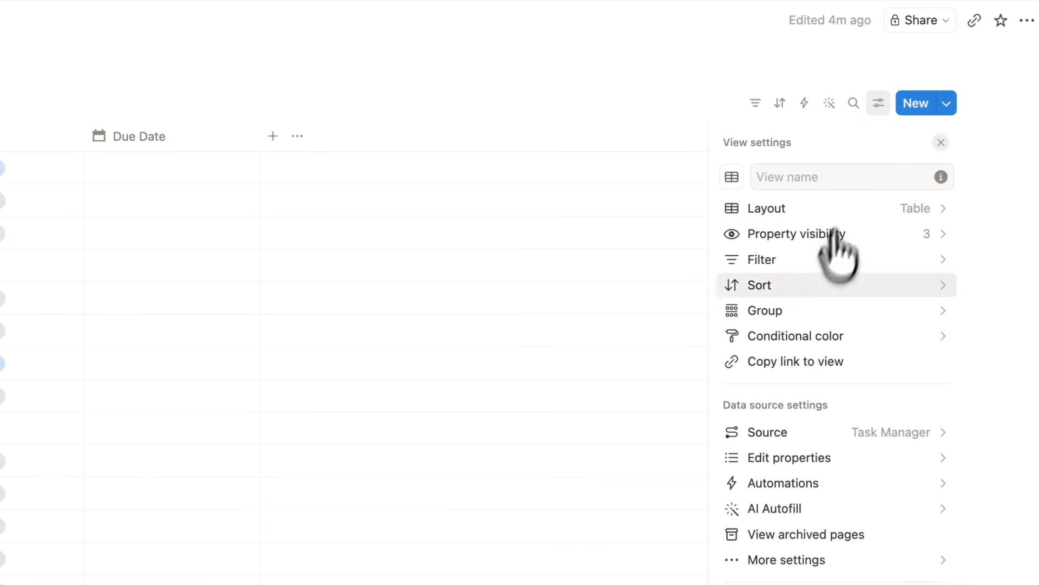
click(796, 311)
click(785, 295)
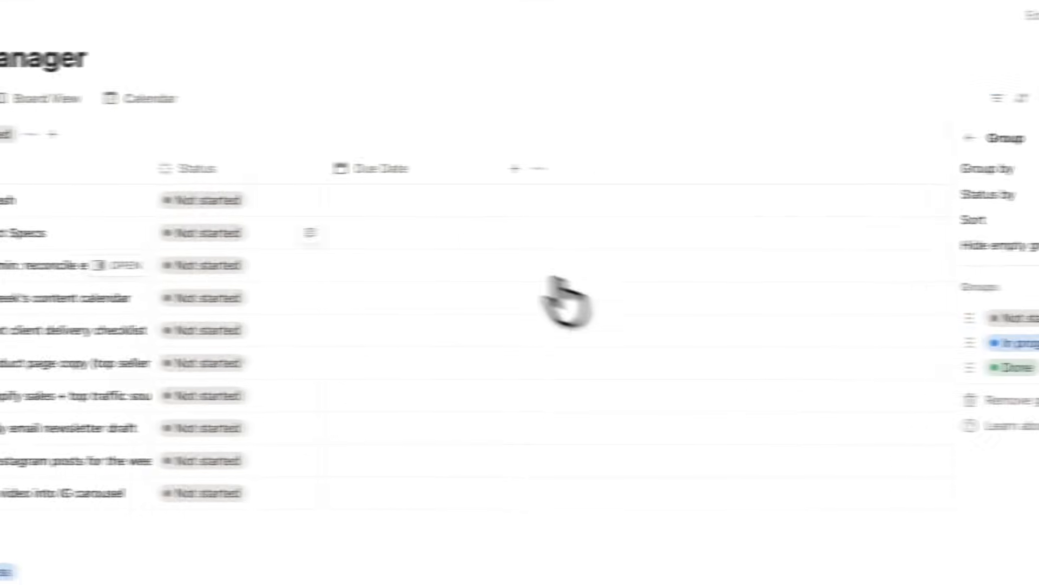
- Collapse the Not started, In progress and Done groups in the Table view
click(105, 162)
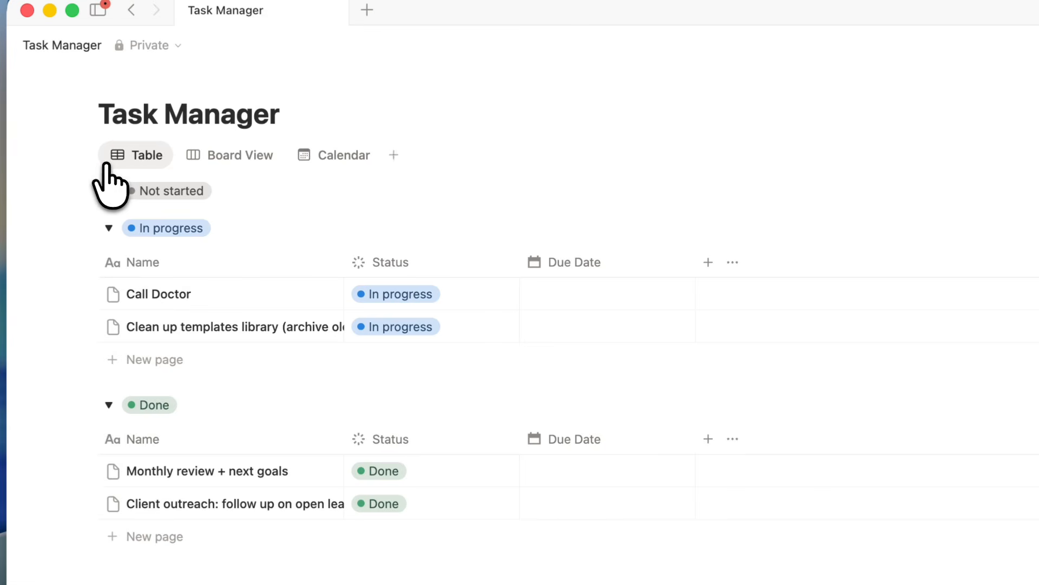
click(109, 228)
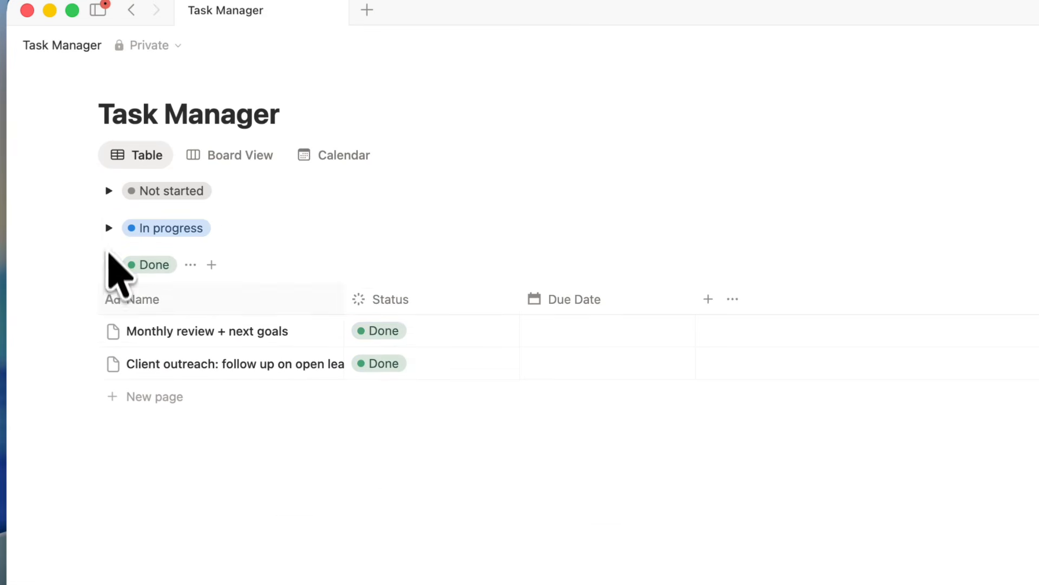
click(108, 265)
- Expand the Not started group, turn on the task count beside the group headings, and collapse the group again
click(108, 190)
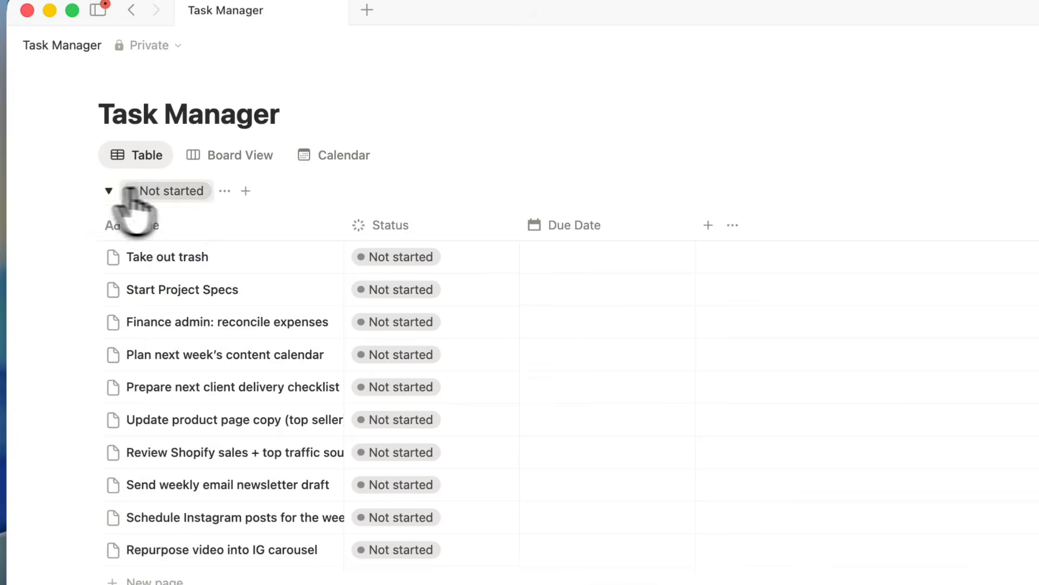
click(227, 191)
click(299, 246)
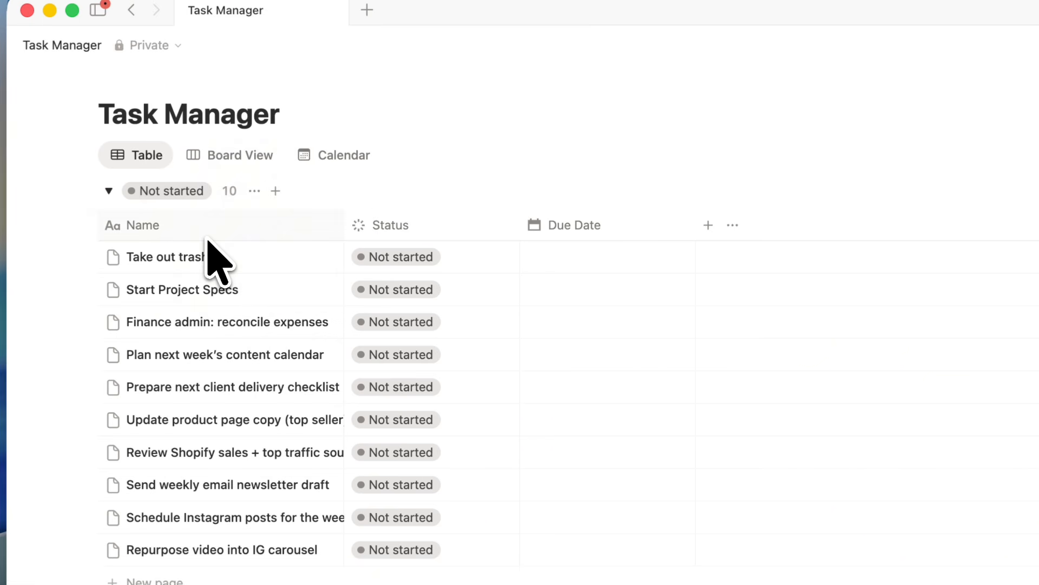
click(109, 190)
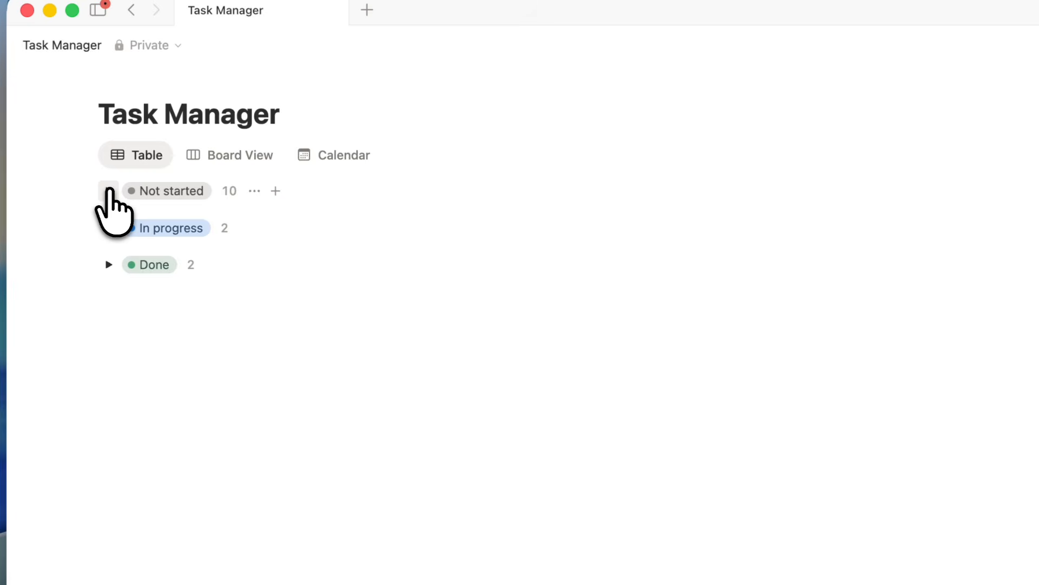
- Expand the Not started group and open a Status filter in the Table view, leaving its selection empty
click(108, 190)
click(1038, 156)
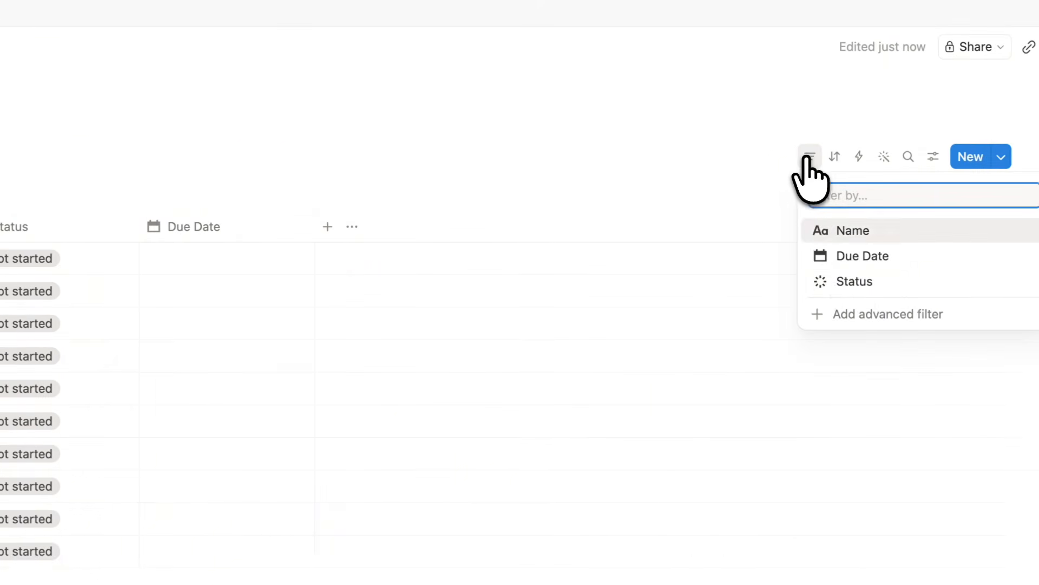
click(851, 281)
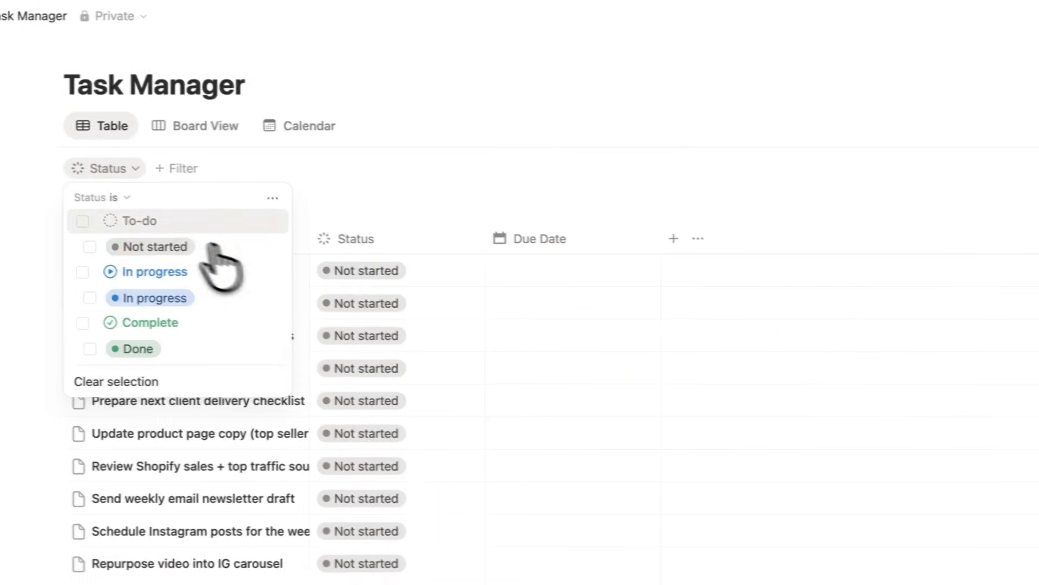
click(118, 126)
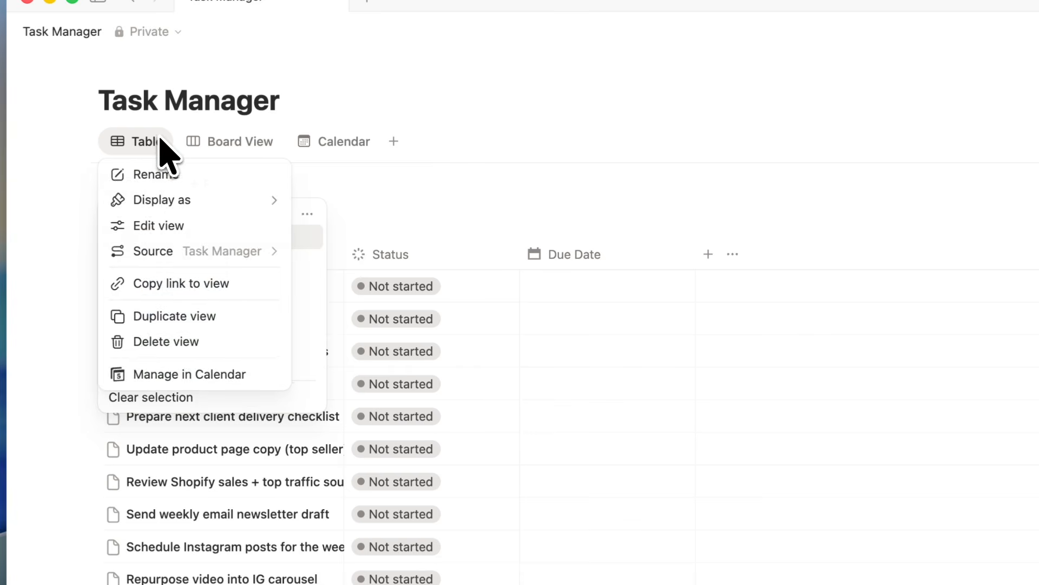
click(119, 144)
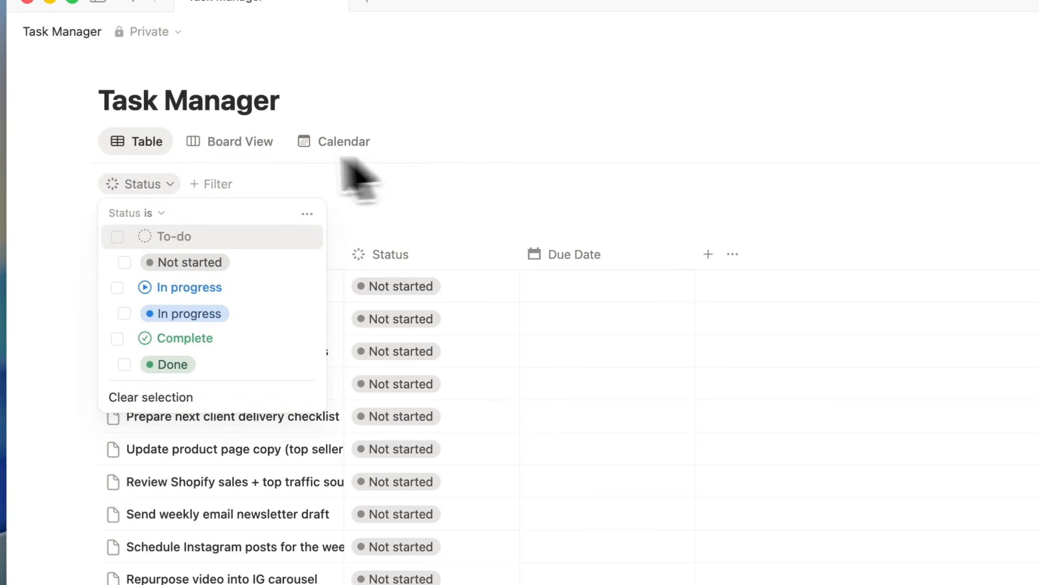
click(483, 149)
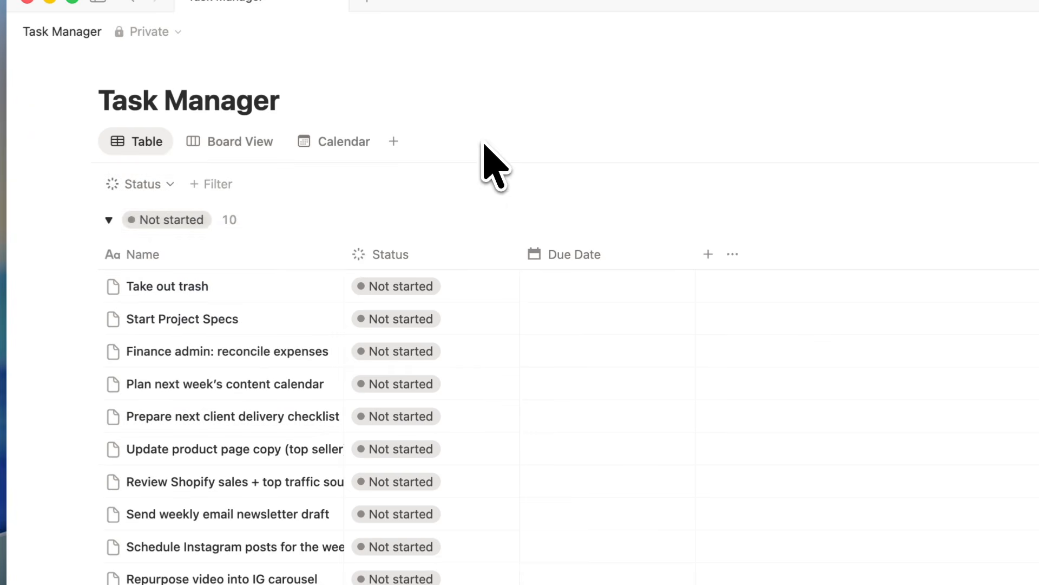
- Collapse and re-expand the Not started and In progress groups in turn, leaving only Not started expanded
click(108, 220)
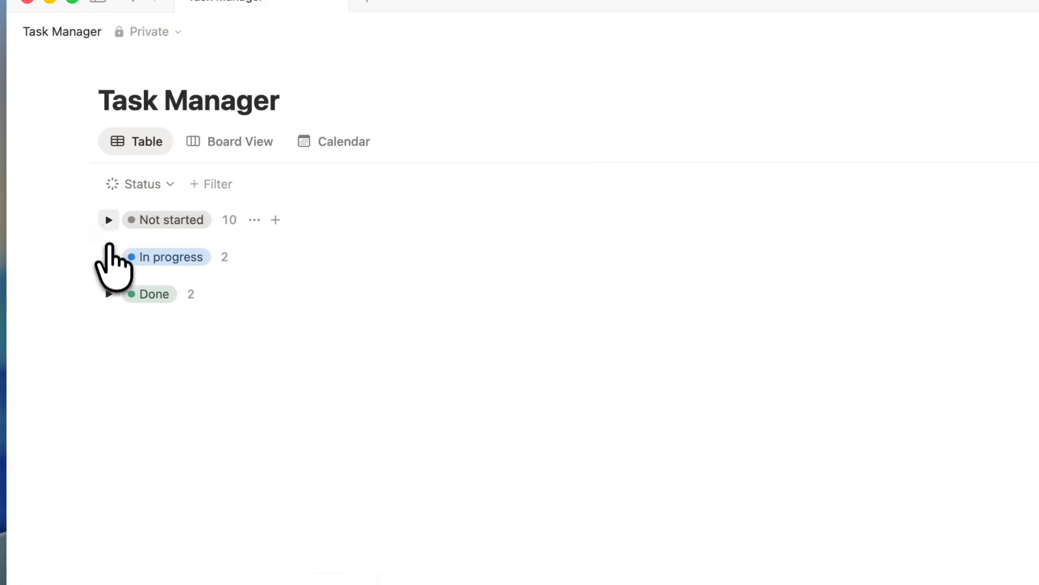
click(108, 257)
click(108, 257)
click(109, 220)
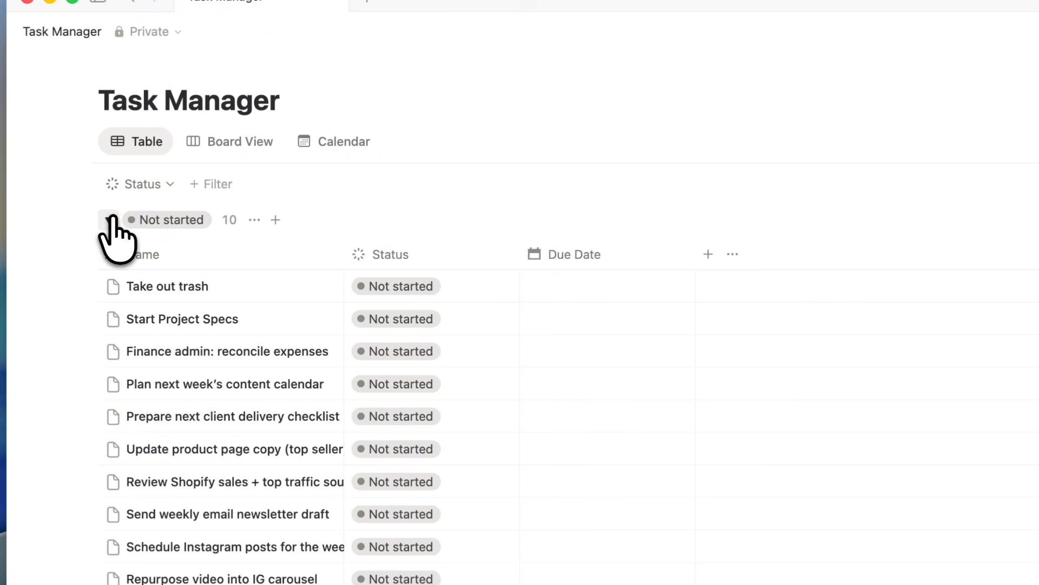
- Sub-group the Board View by Due Date
click(248, 142)
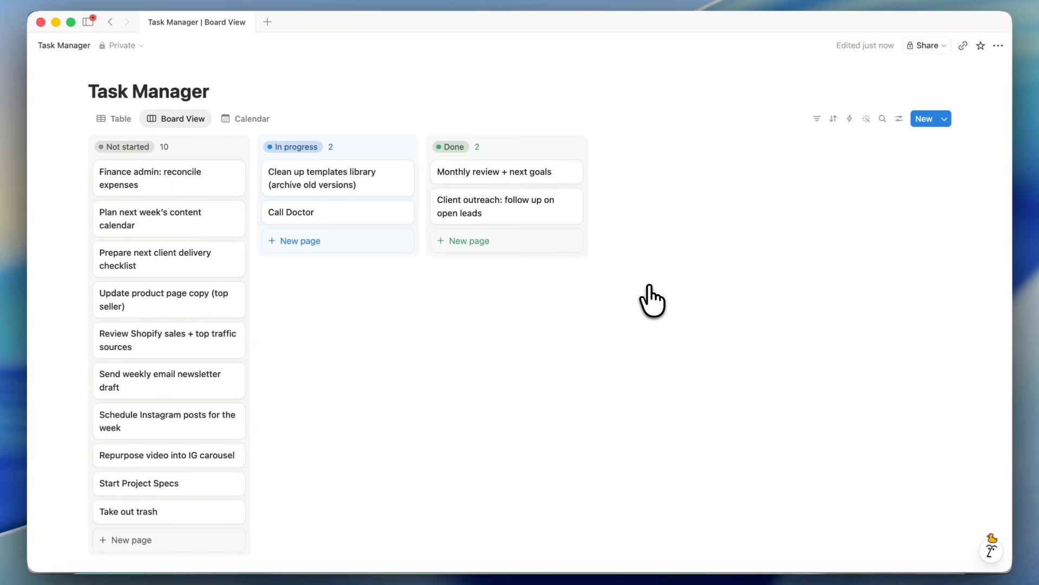
click(899, 119)
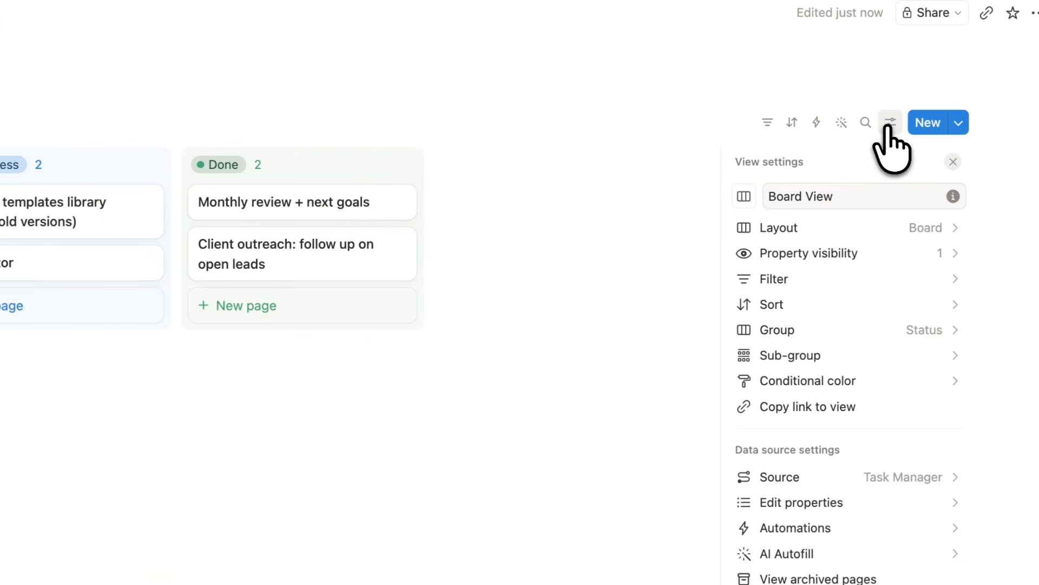
click(793, 356)
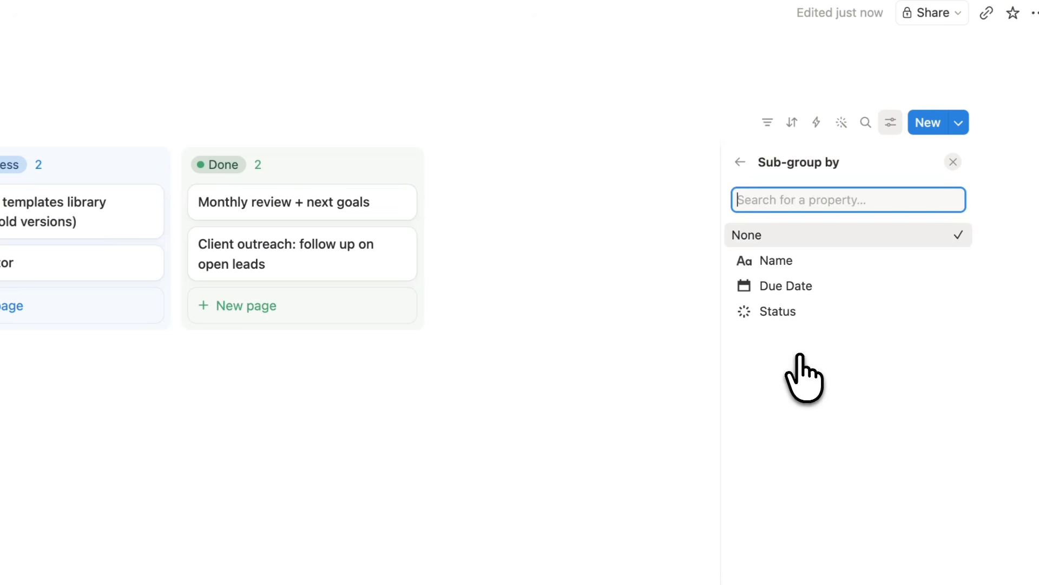
click(786, 286)
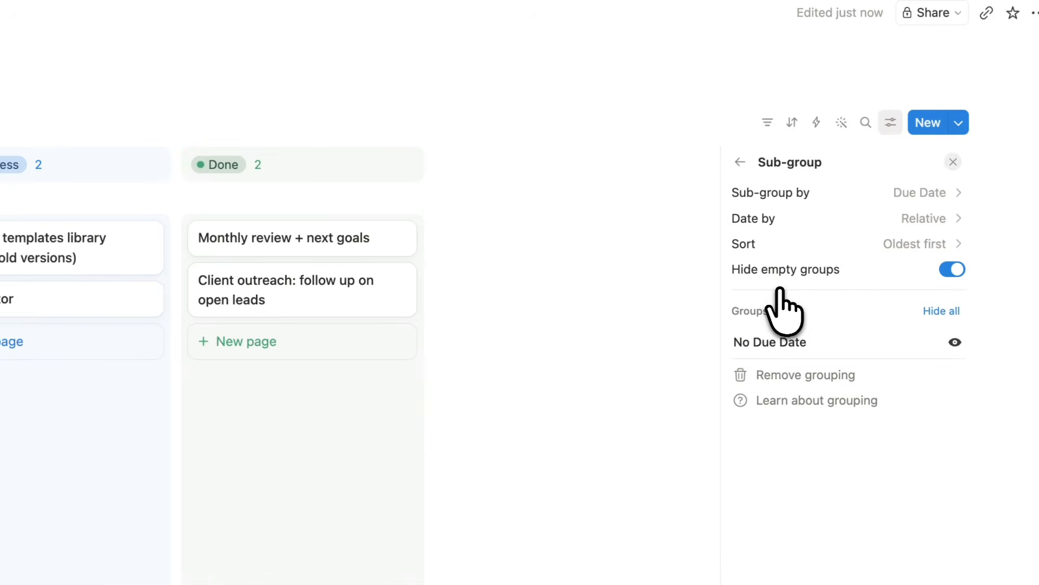
- Set the due date of the "Finance admin: reconcile expenses" task to May 6, 2026, and collapse the No Due Date sub-group
click(197, 283)
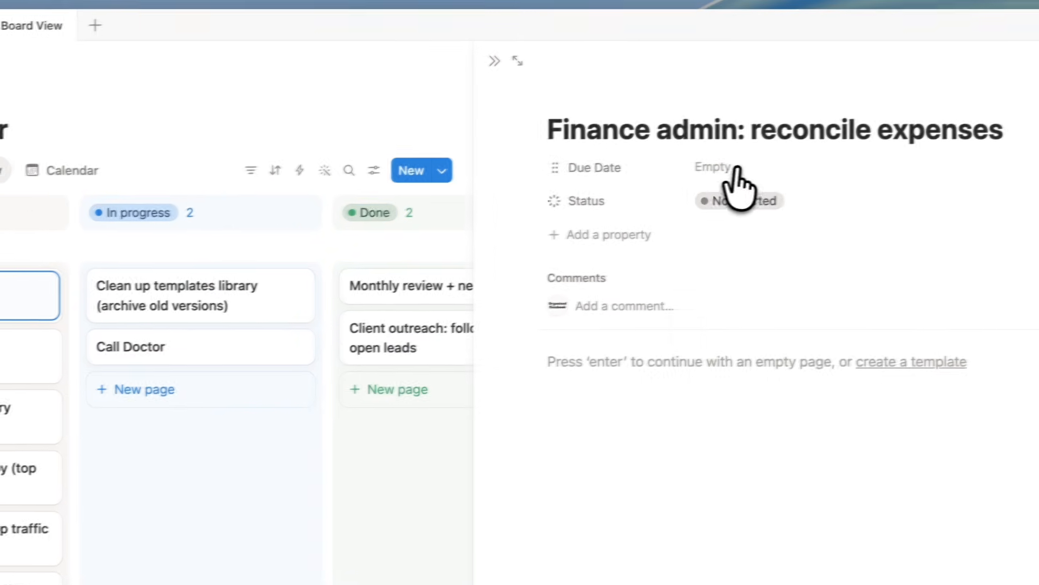
click(736, 169)
click(796, 319)
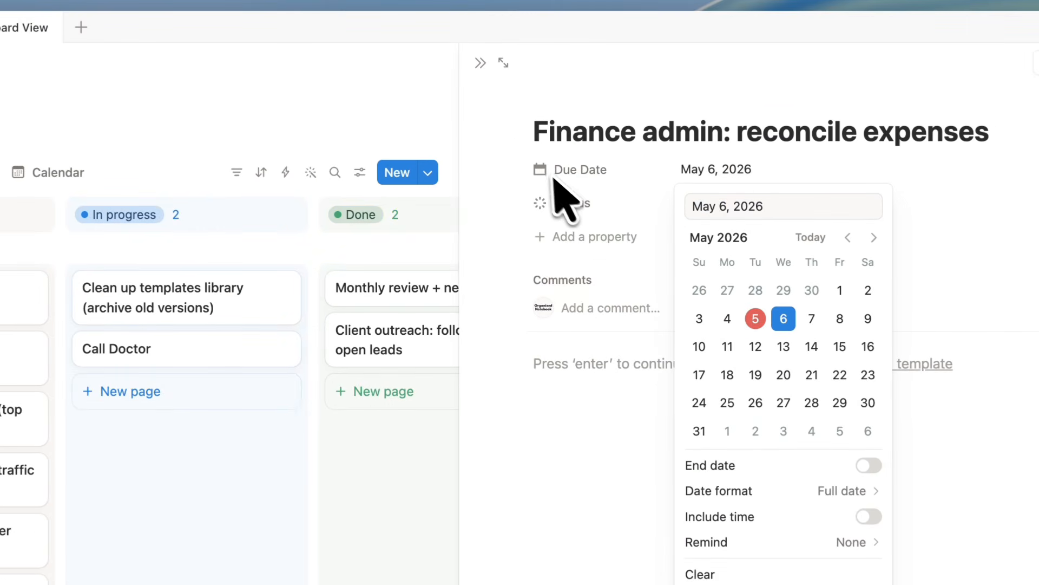
click(480, 62)
click(480, 63)
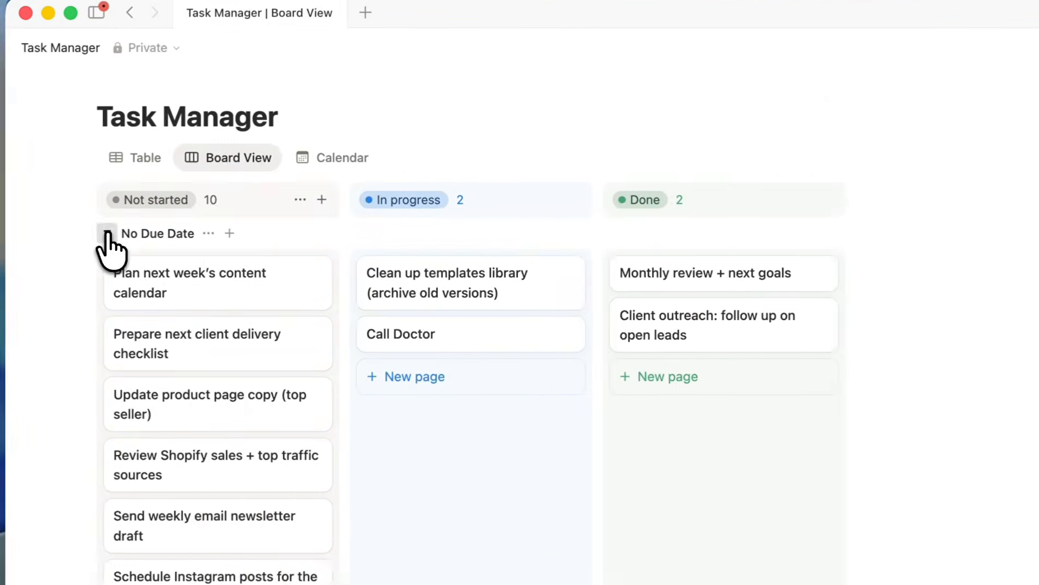
click(107, 234)
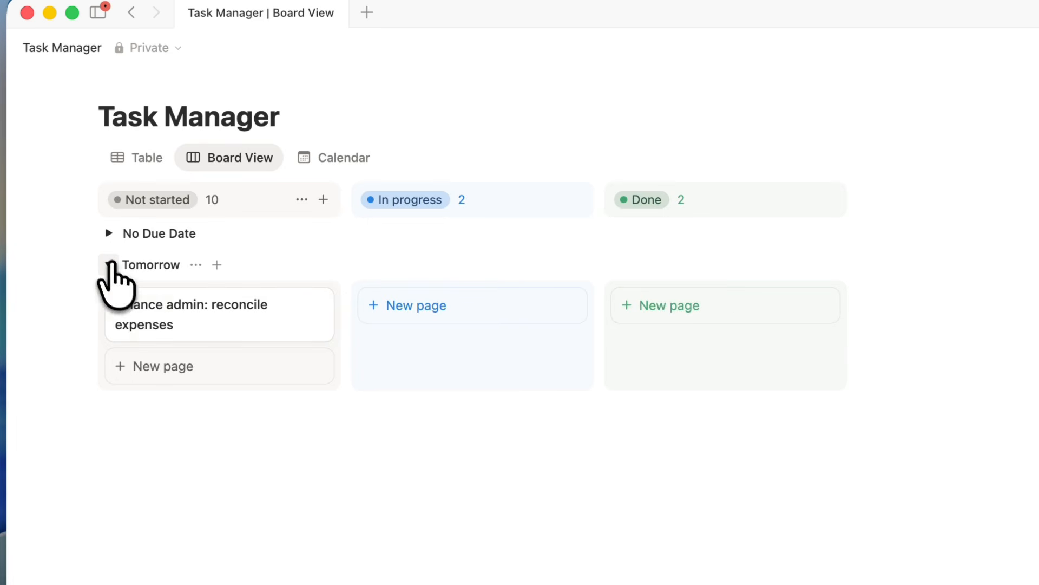
- Add a multi-select property named Tag from the "Finance admin: reconcile expenses" task page
click(236, 331)
click(620, 181)
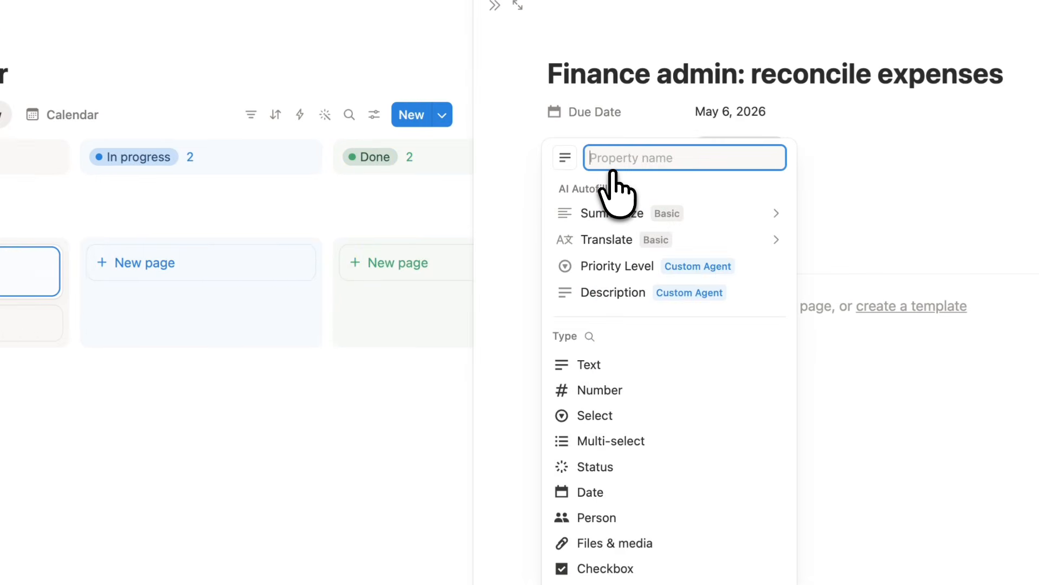
click(622, 440)
double_click(639, 184)
text(Tag)
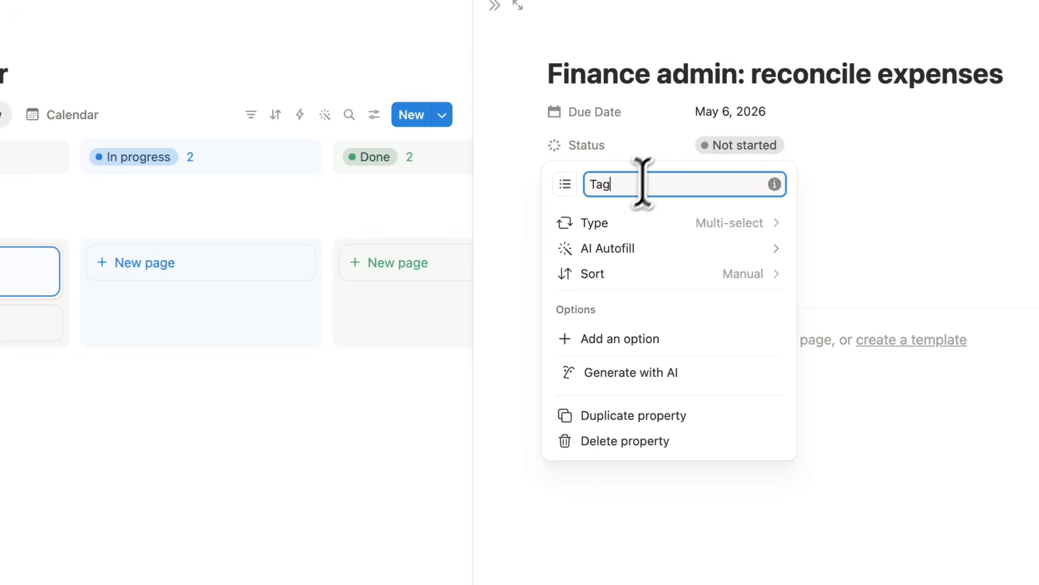
key(Escape)
- Create the tag option Finance on the "Finance admin: reconcile expenses" task and close its page
click(754, 181)
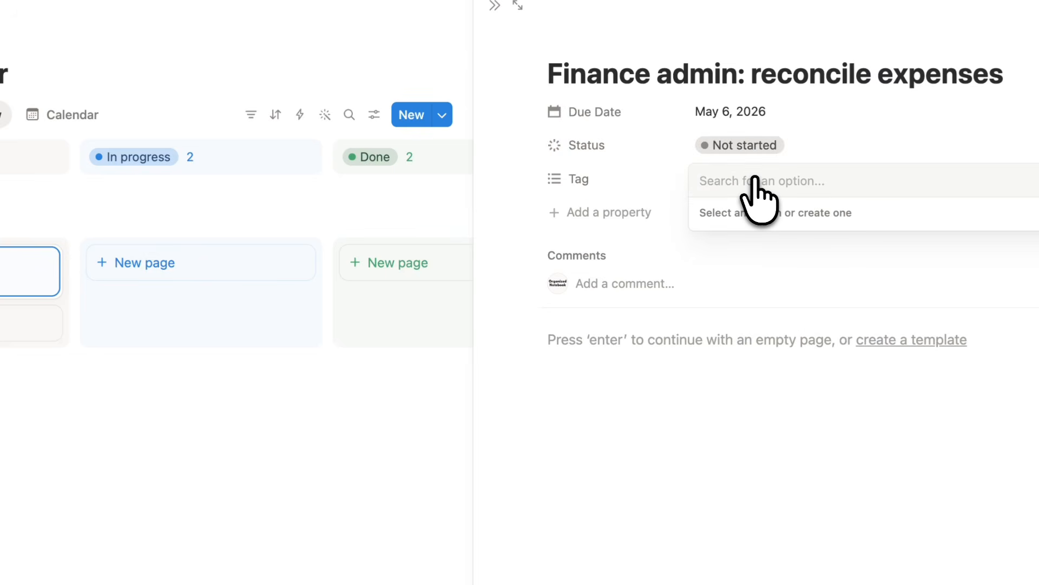
text(Finance)
key(Return)
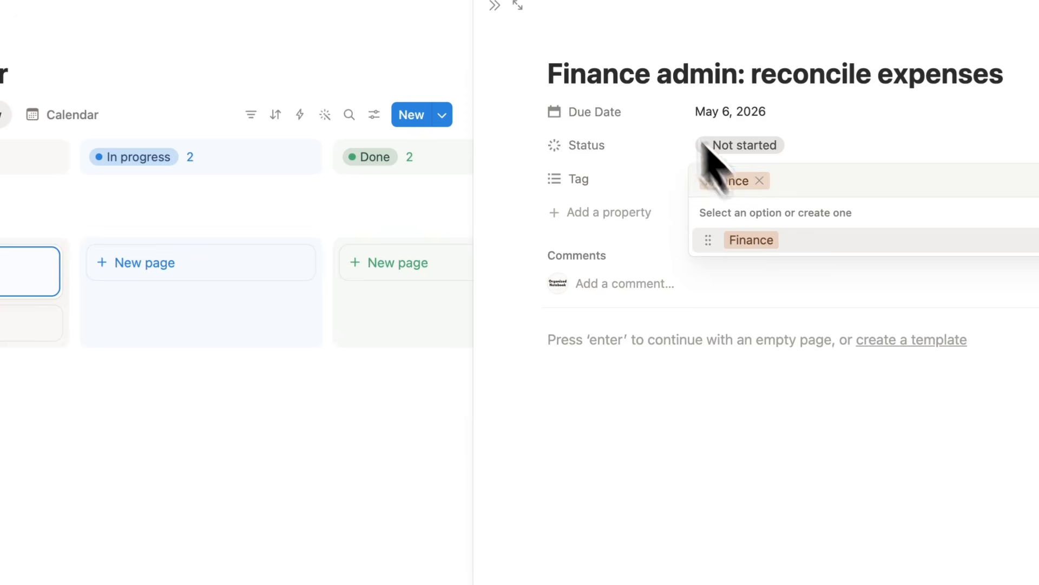
key(Escape)
click(421, 43)
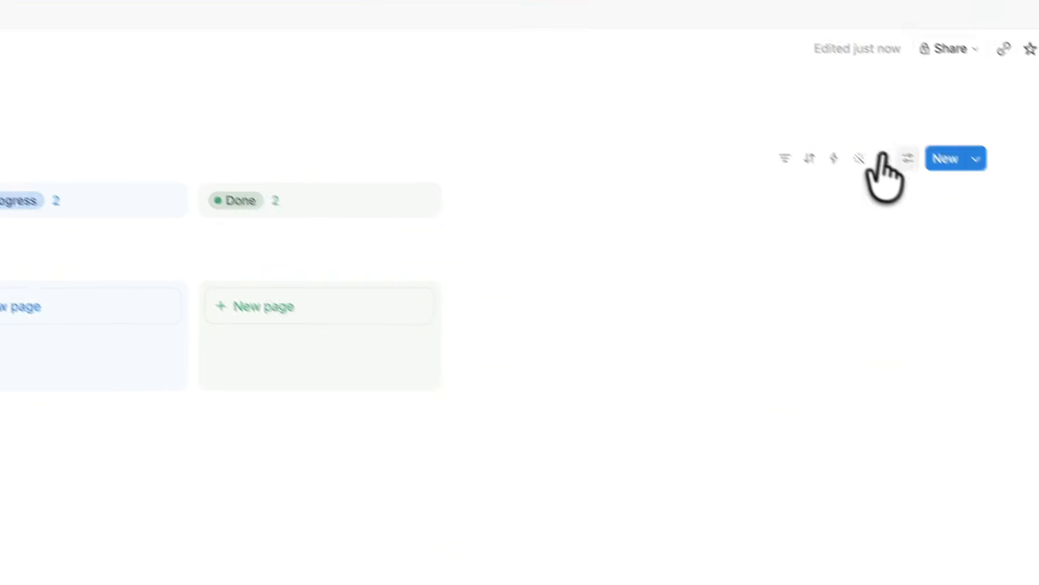
- Change the Board View's sub-grouping to Tag
click(973, 151)
click(793, 363)
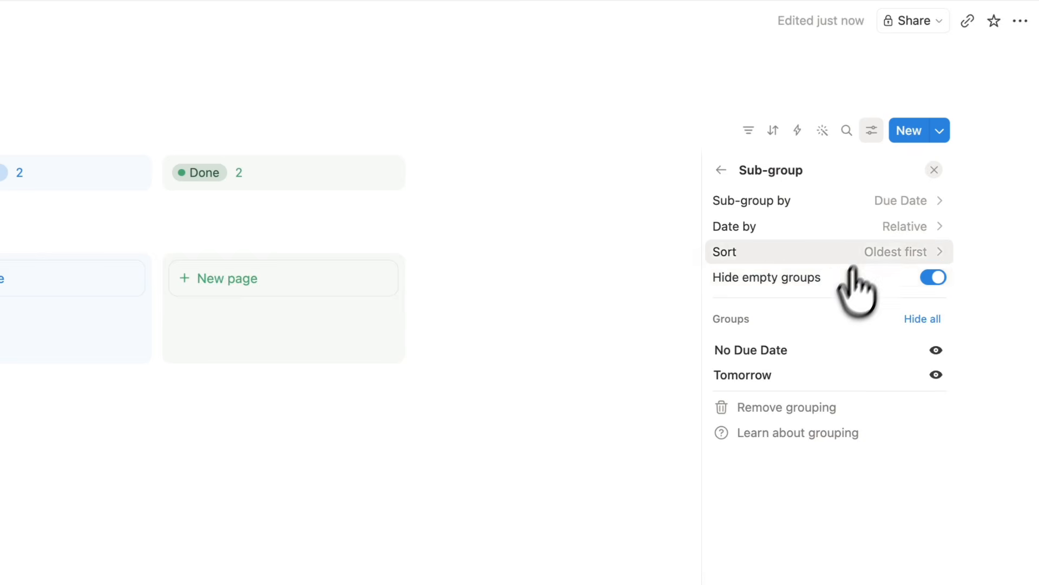
click(887, 201)
click(780, 344)
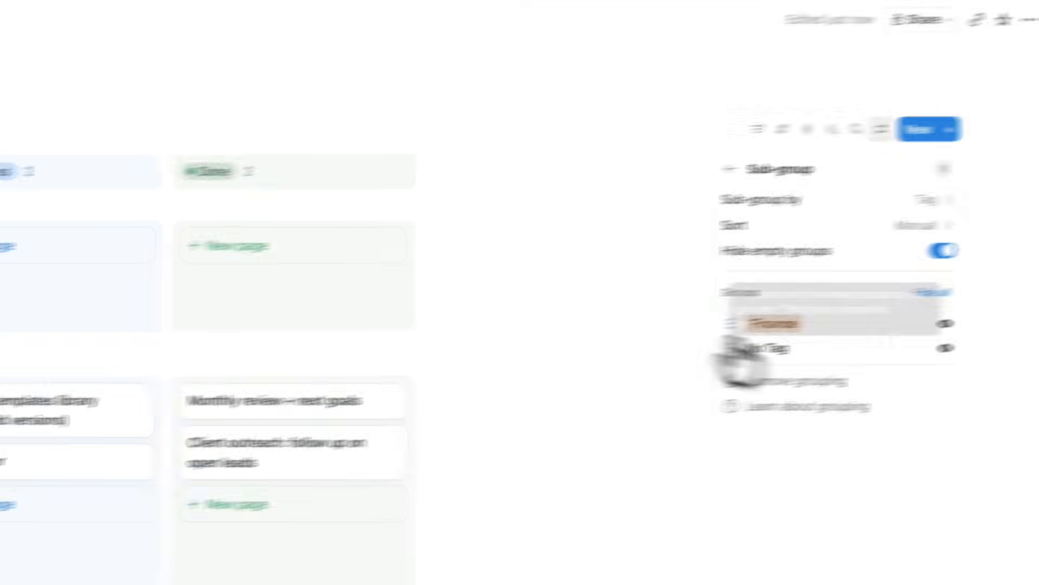
- Examine the Finance and No Tag sub-groups by collapsing and expanding them, and compare the Table view with the Board View
click(55, 200)
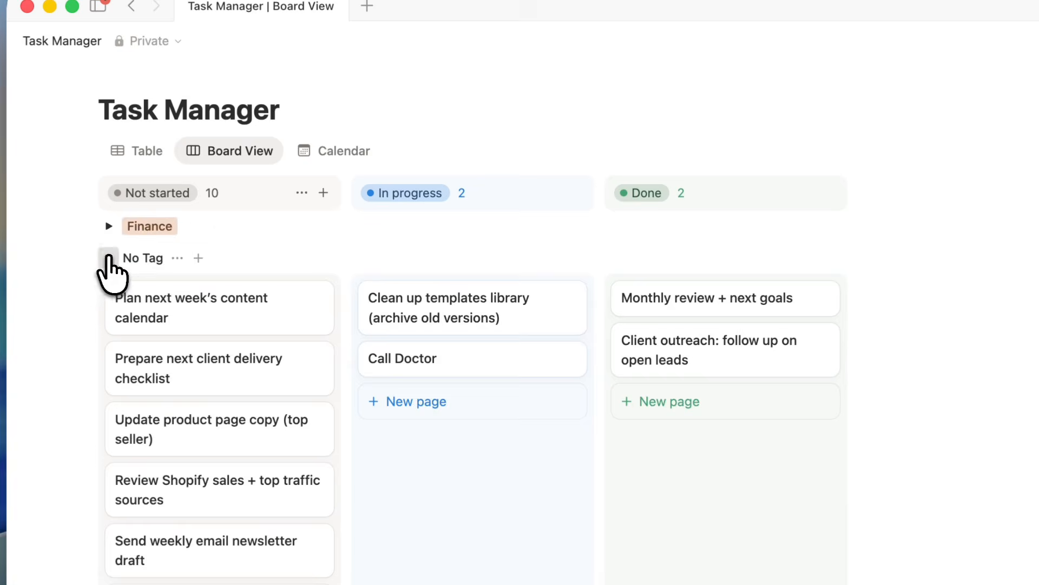
click(109, 258)
click(109, 258)
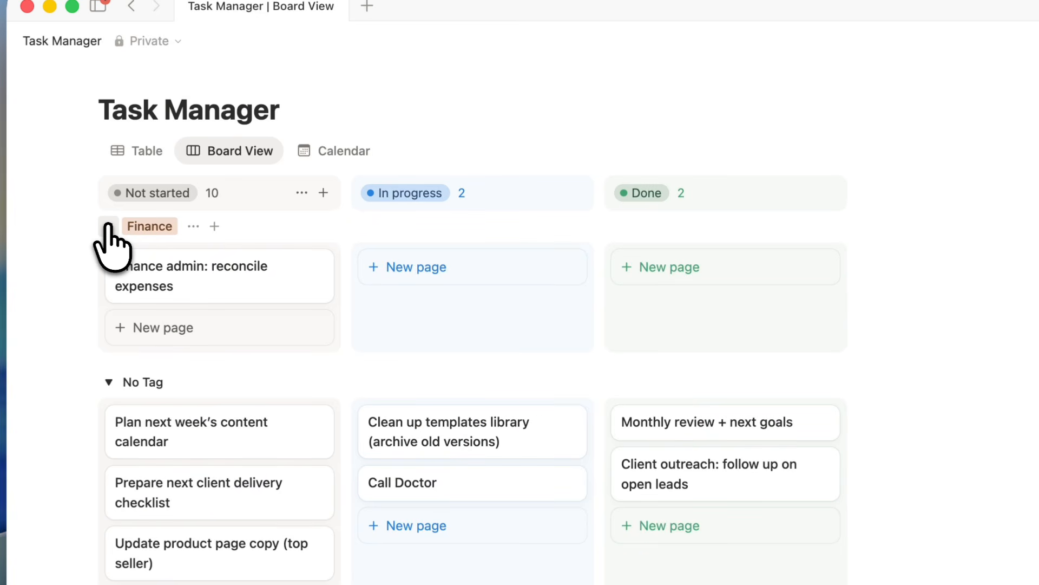
click(136, 154)
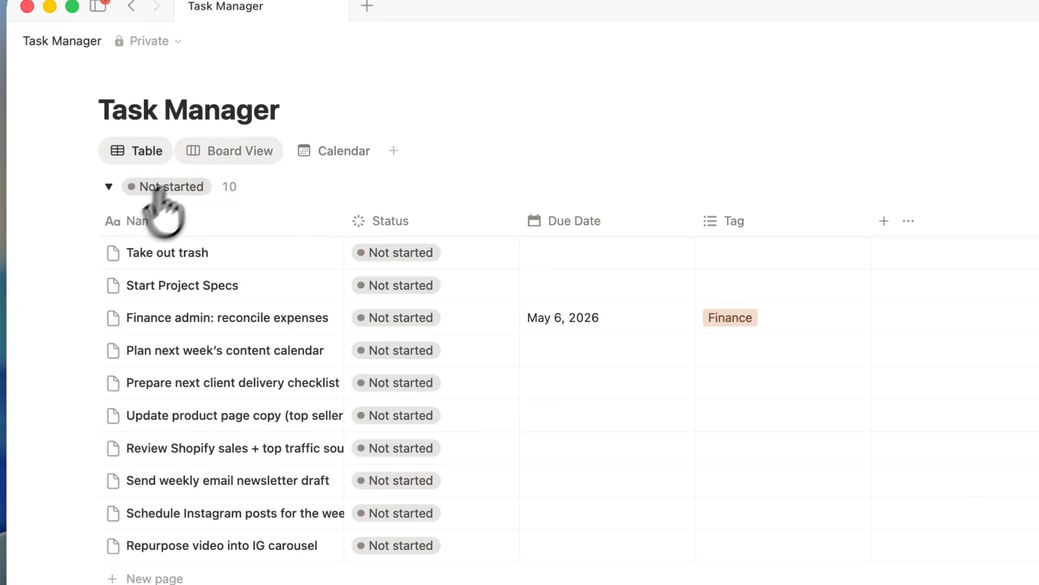
click(210, 152)
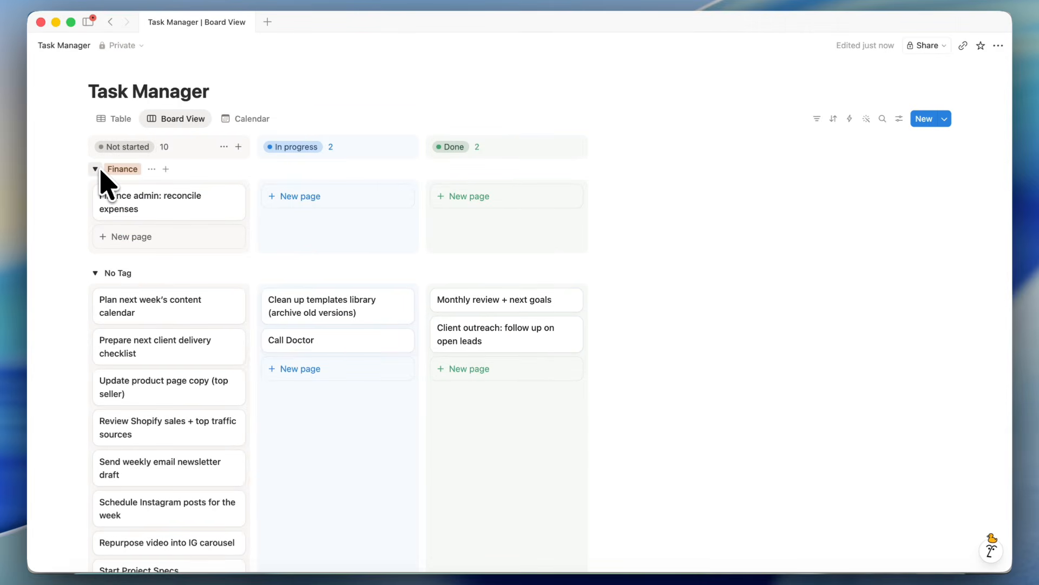
- Add a checkbox property named "Do Today!" in the Table view
click(113, 120)
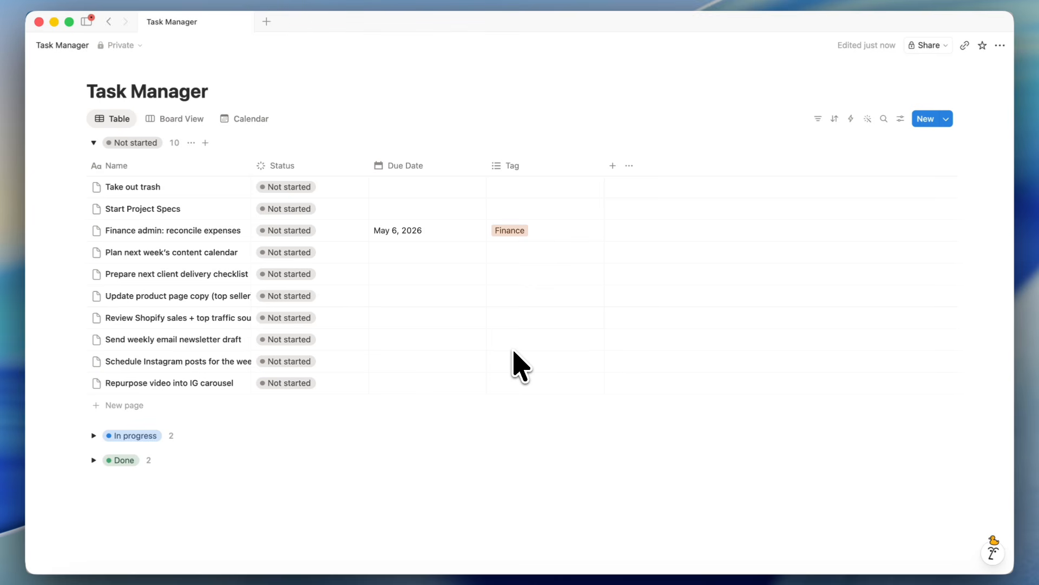
click(612, 165)
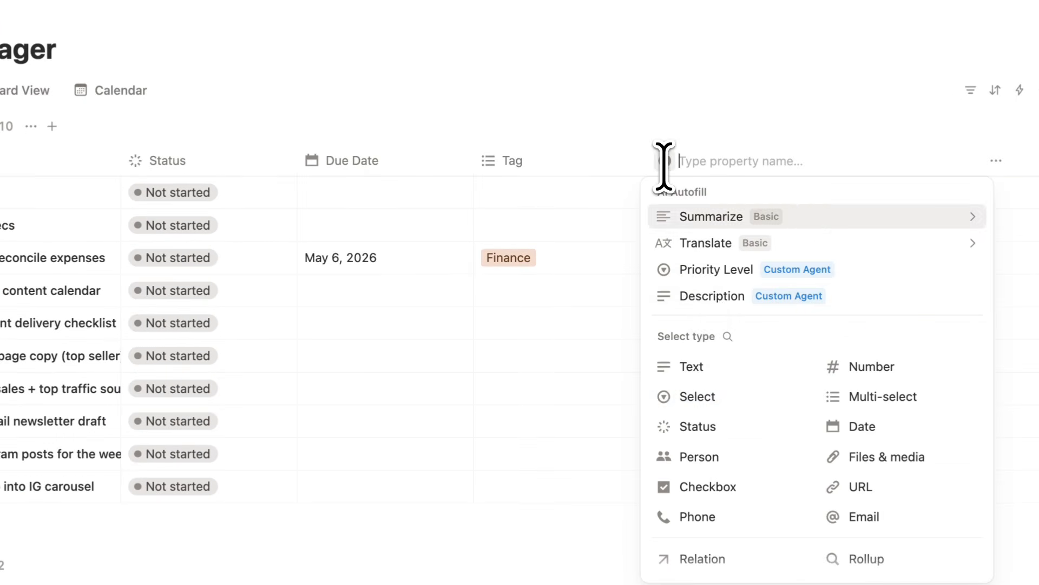
scroll(725, 379, down, 1)
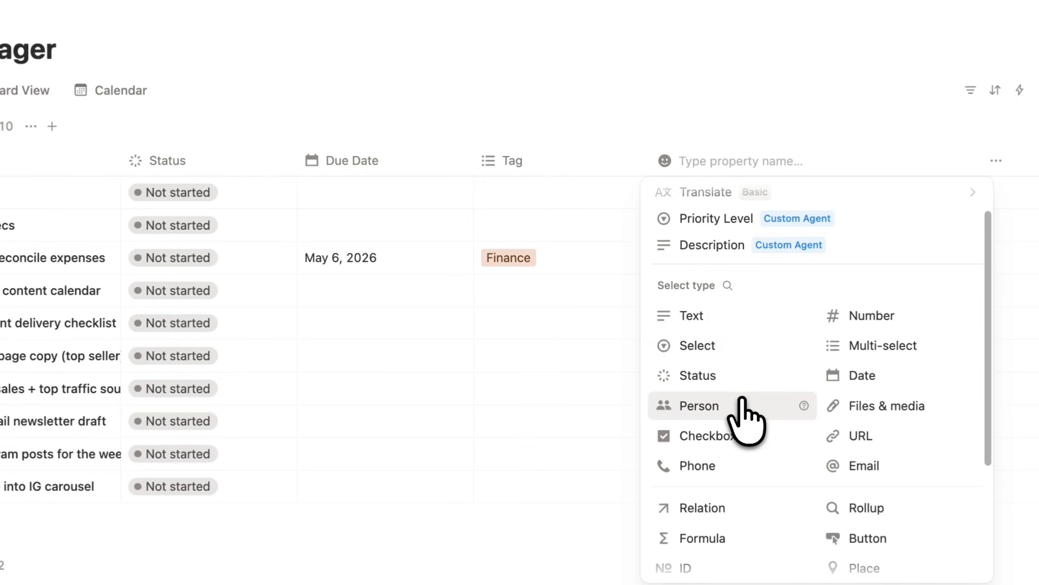
click(711, 438)
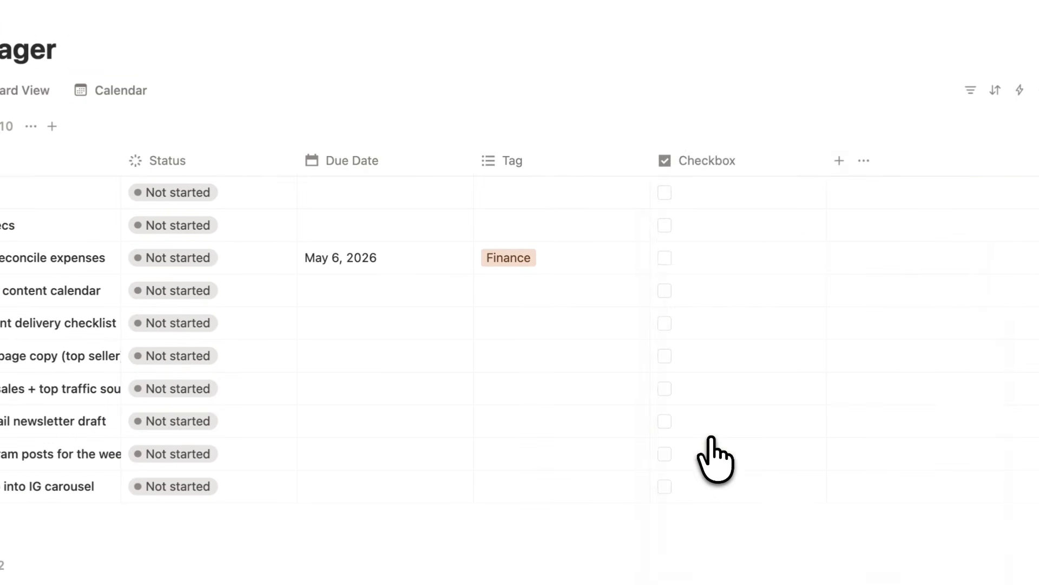
click(714, 160)
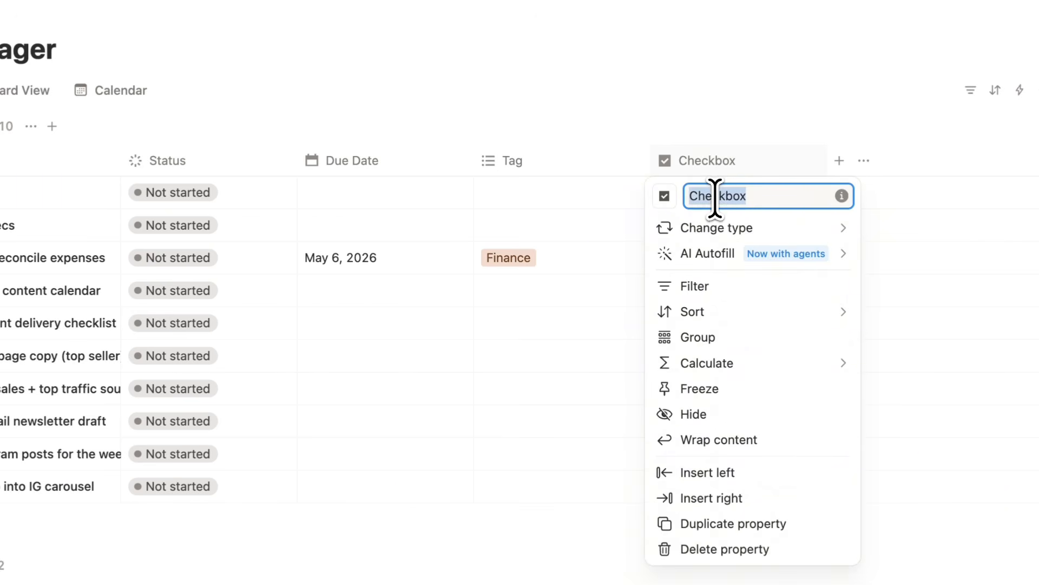
text(T)
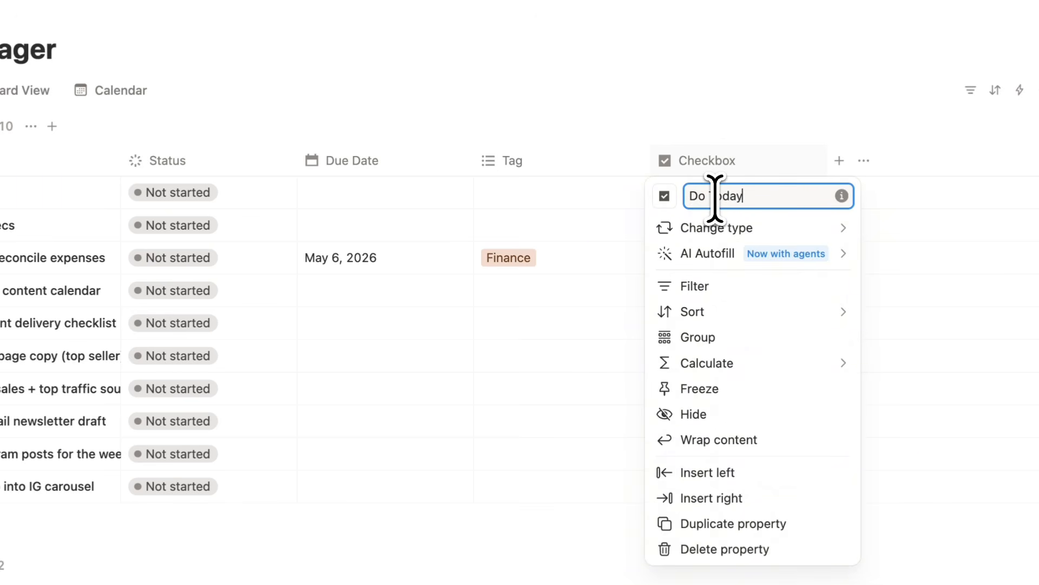
key(Return)
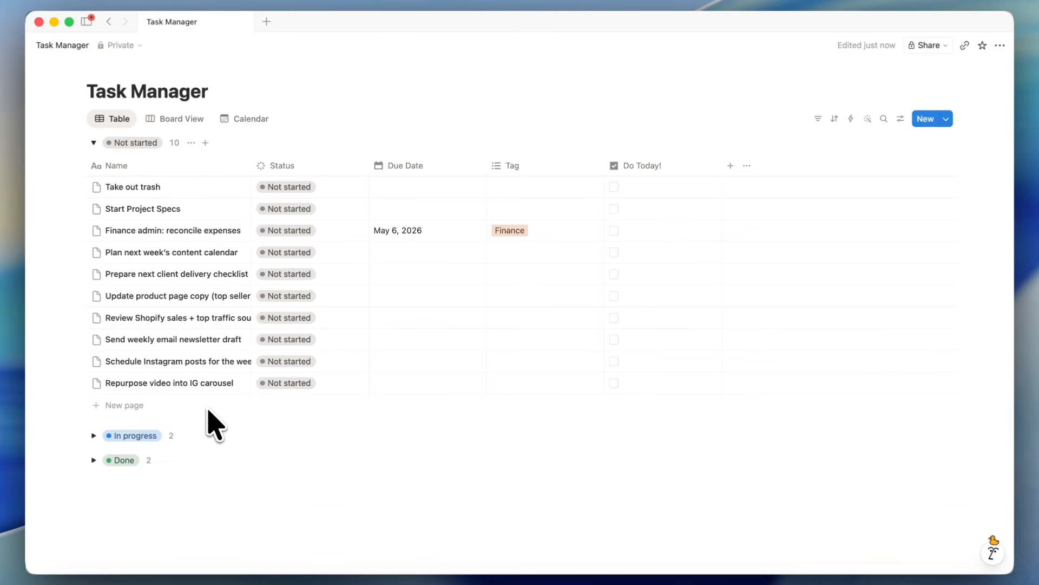
- Mark the "Take out trash" and "Finance admin: reconcile expenses" tasks as Do Today!
click(614, 187)
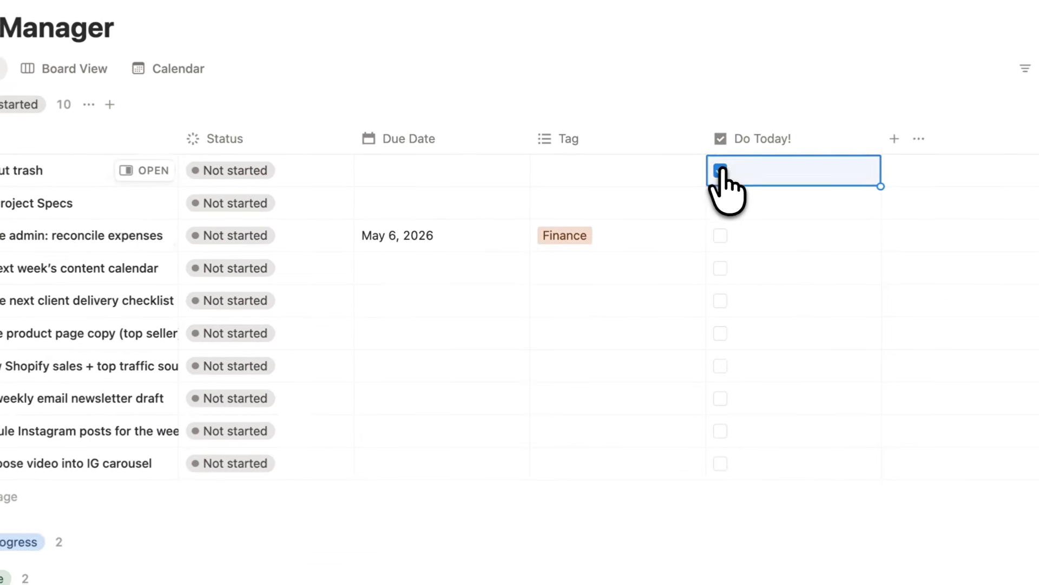
click(721, 235)
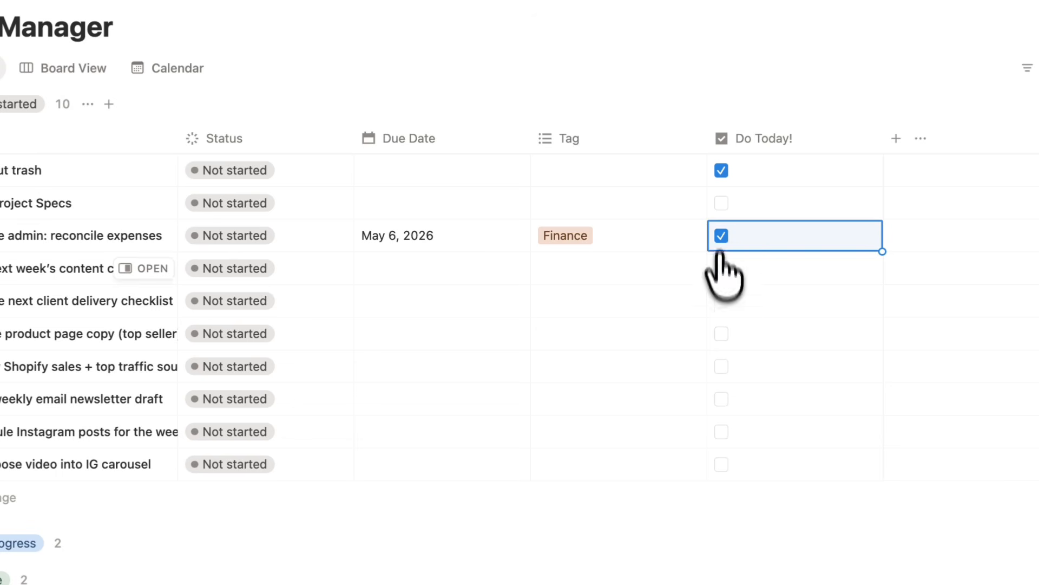
- Mark the "Prepare next client delivery checklist" and Shopify sales review tasks as Do Today!
click(721, 301)
click(721, 366)
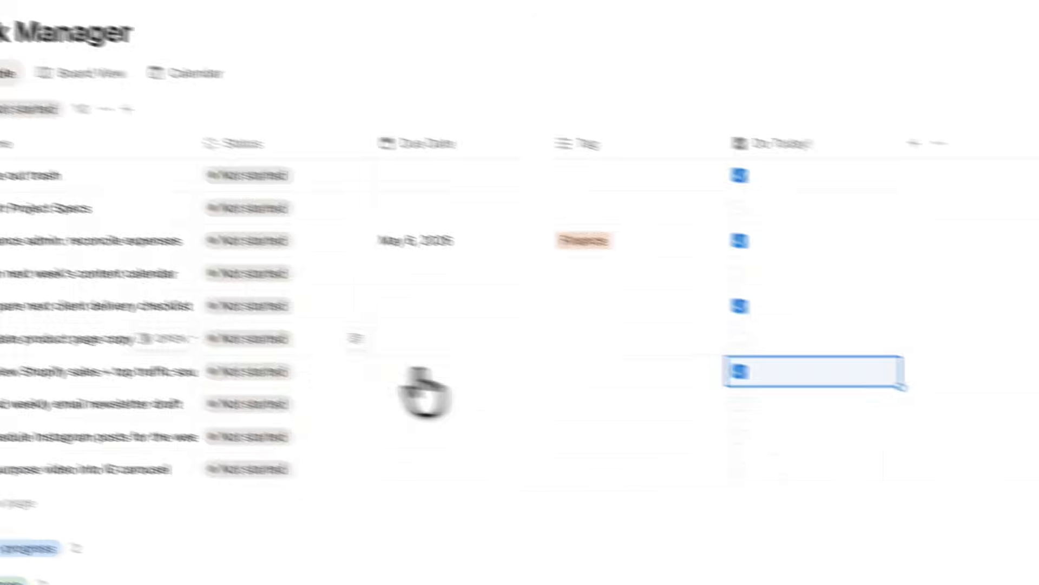
- Duplicate the Table view and name the copy "Today's Tasks"
click(141, 114)
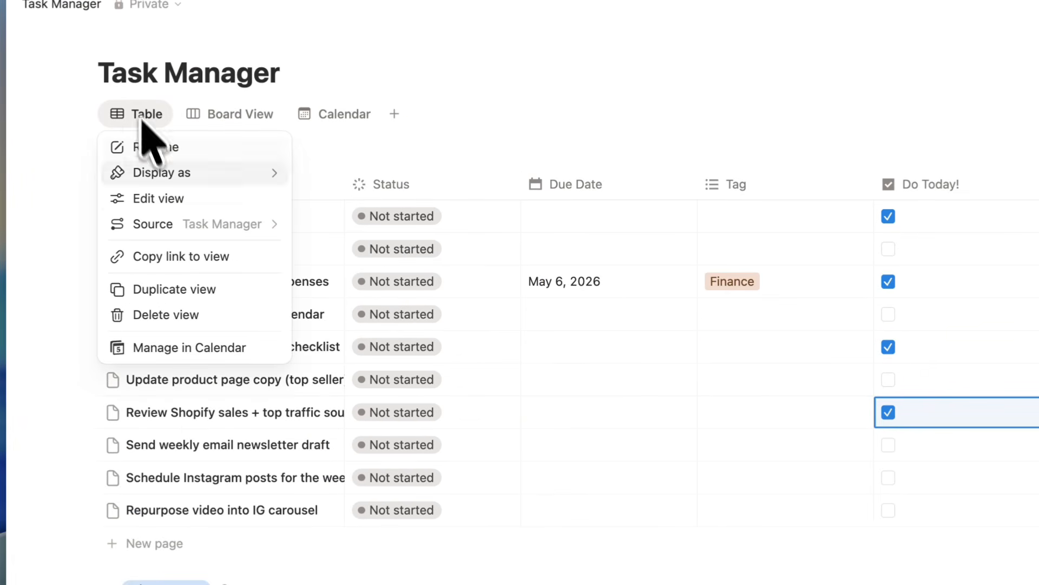
click(179, 289)
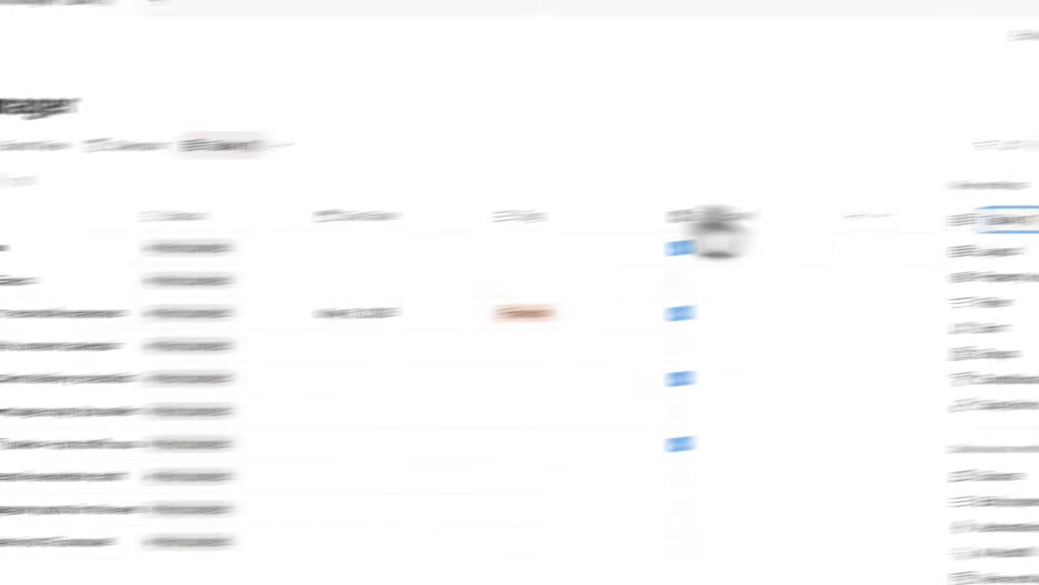
triple_click(794, 252)
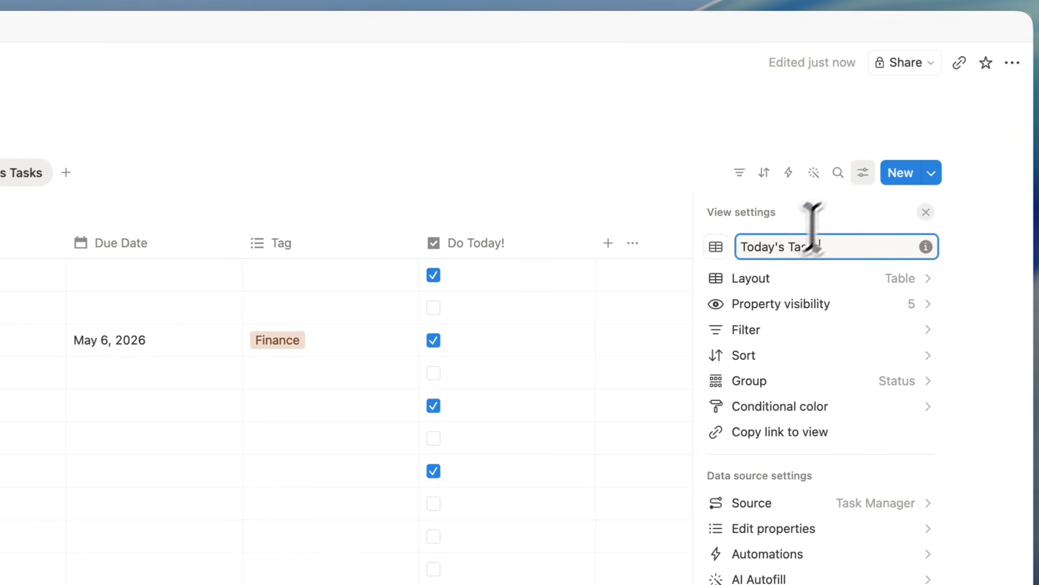
- Filter the Today's Tasks view to tasks with Do Today! checked, and make it the first view
click(739, 173)
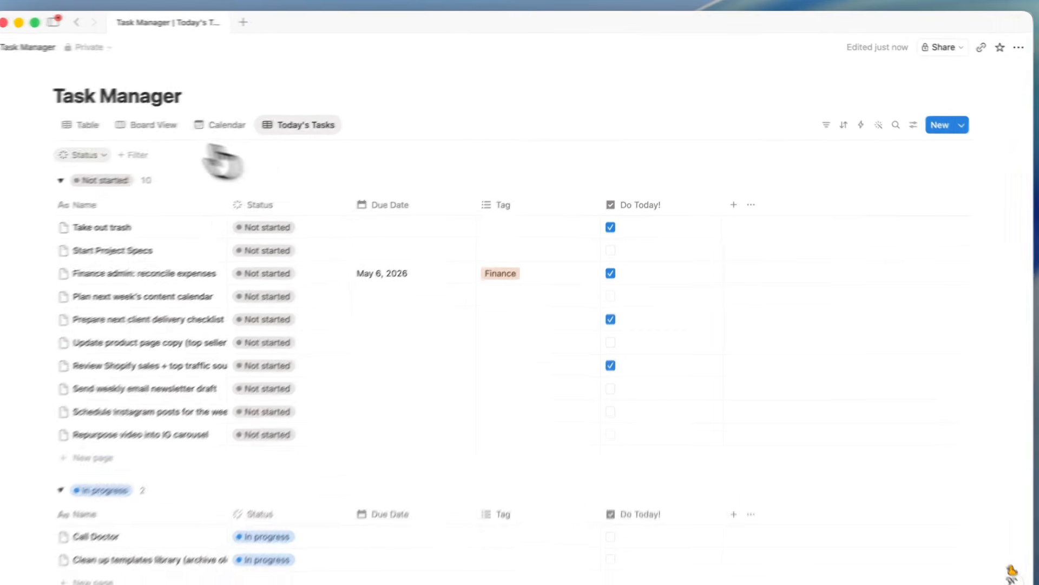
click(162, 147)
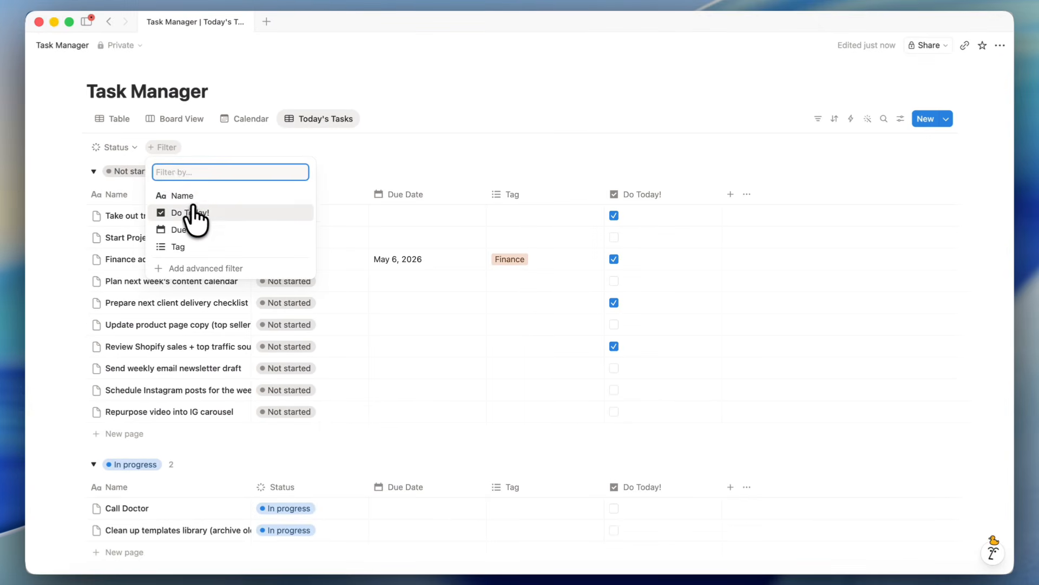
click(194, 213)
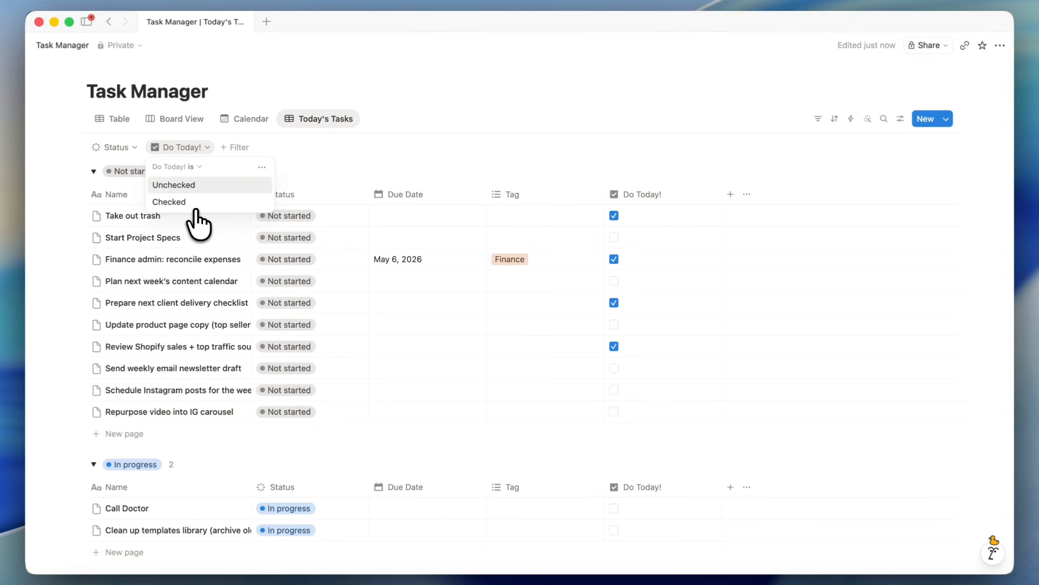
click(181, 202)
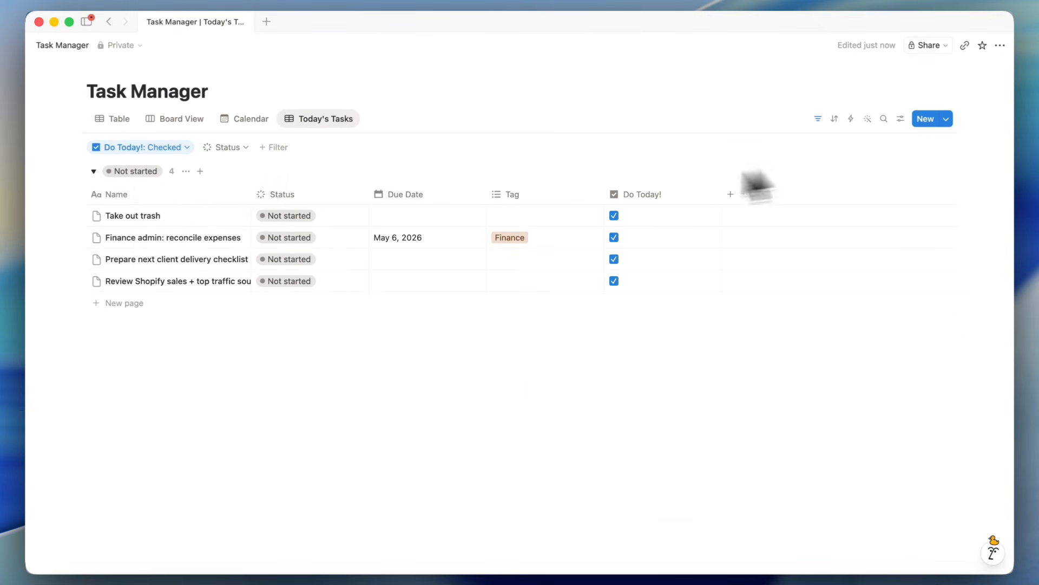
drag(332, 130, 135, 128)
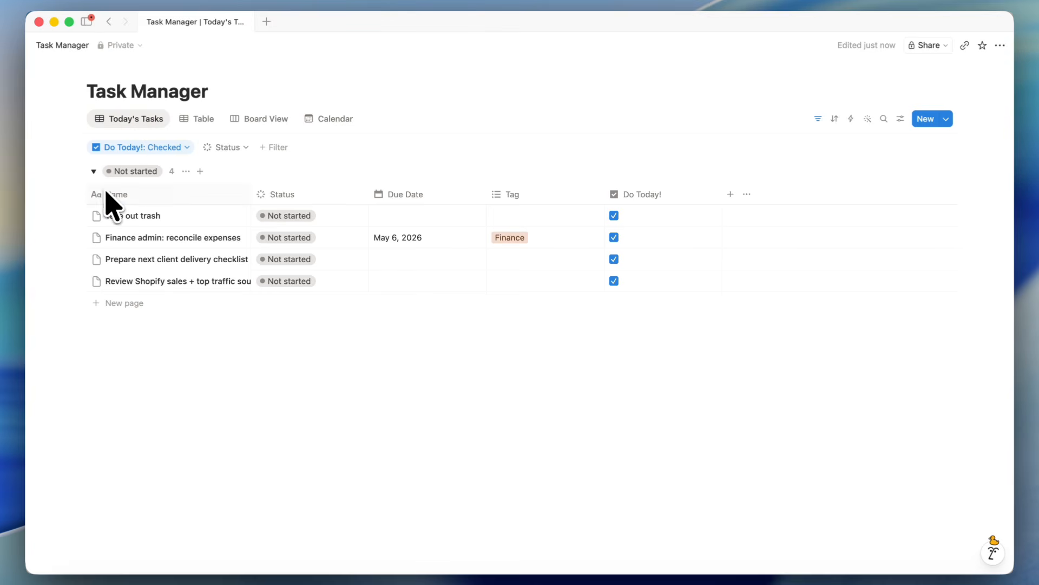
- Clear Do Today! for the trash, Finance admin, client delivery checklist and Shopify tasks in the Table view, and check Today's Tasks
click(198, 120)
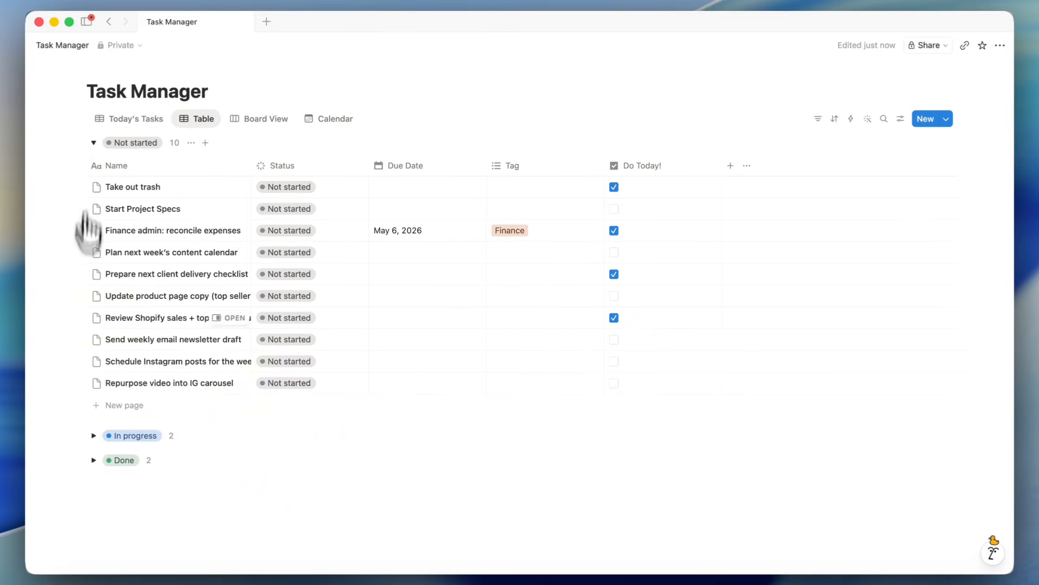
click(617, 187)
click(618, 230)
click(618, 275)
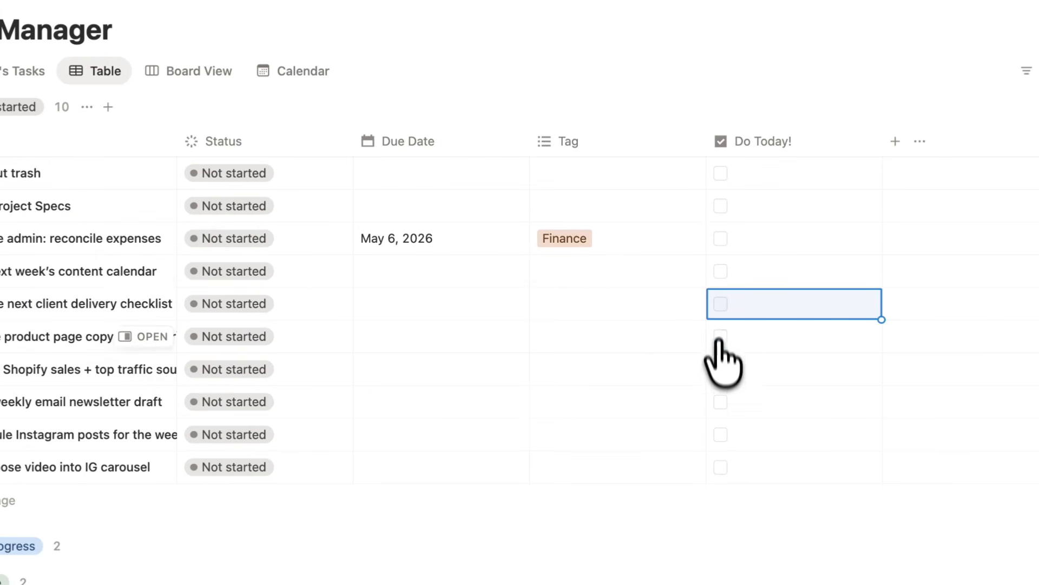
click(721, 368)
click(153, 127)
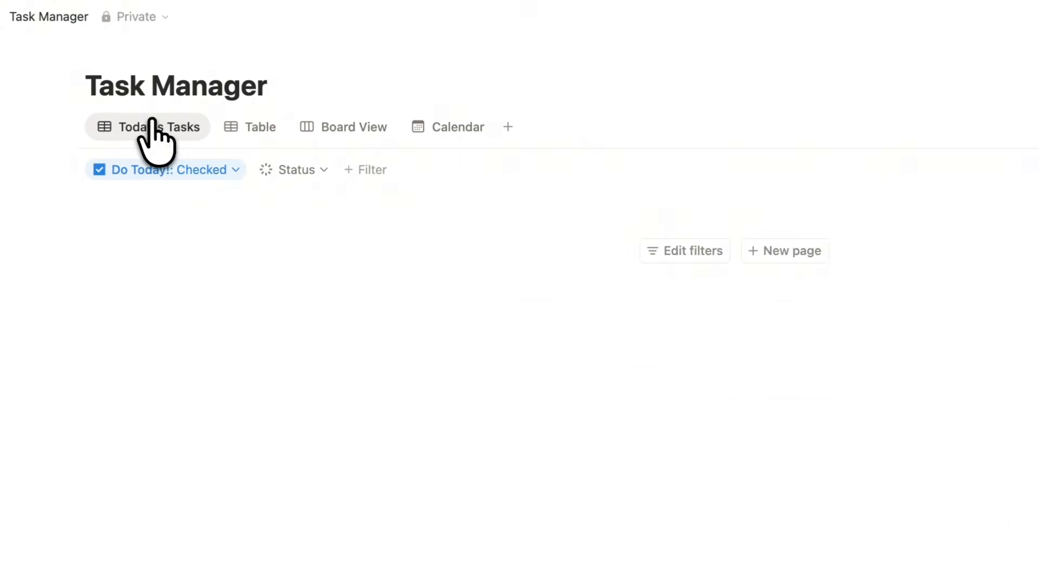
- Mark the trash, Start Project Specs, Shopify sales review and weekly email newsletter tasks as Do Today! in the Table view, and check Today's Tasks
click(252, 130)
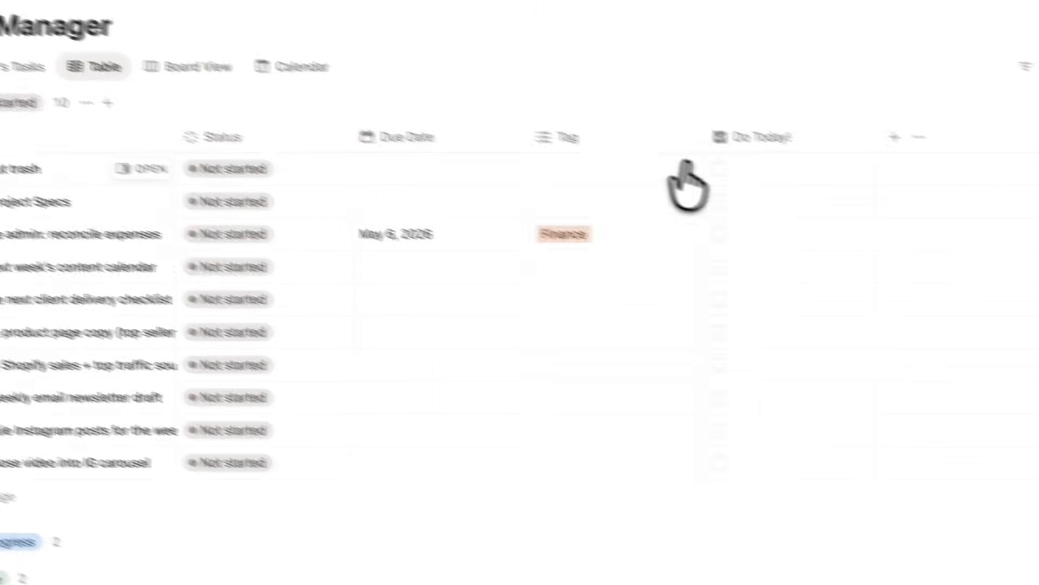
click(719, 170)
click(719, 202)
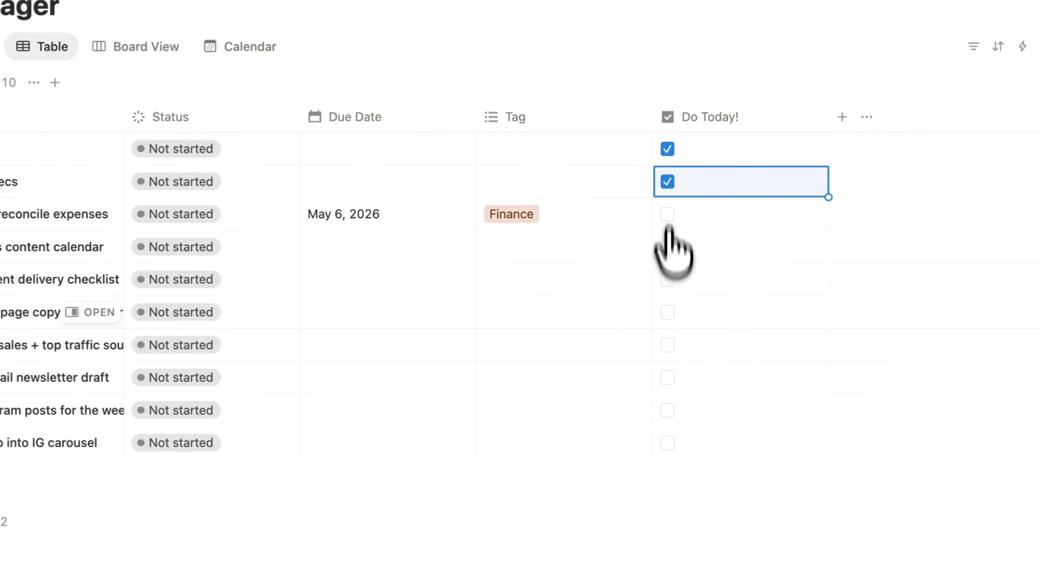
click(667, 345)
click(668, 377)
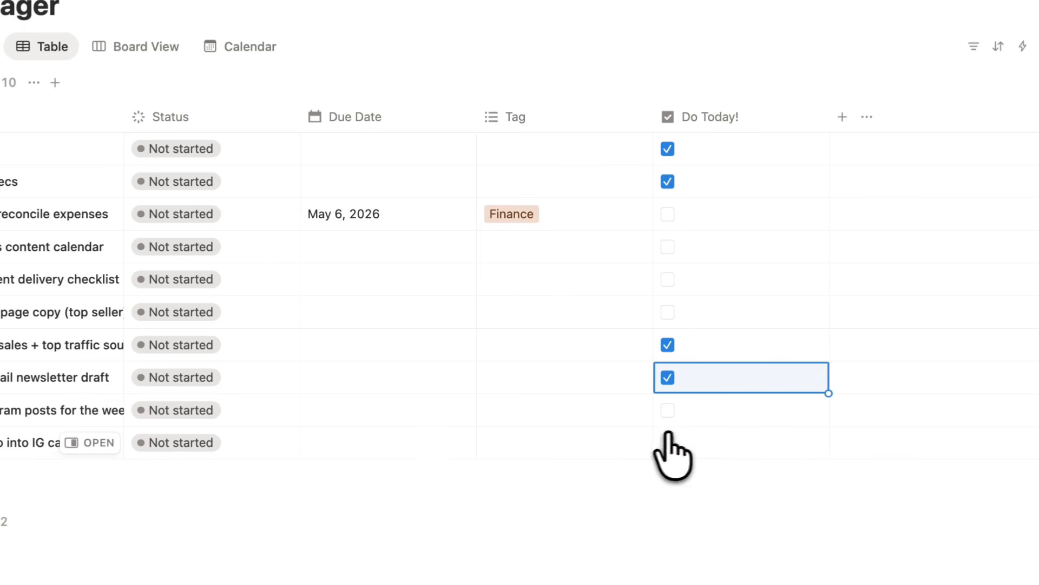
click(179, 147)
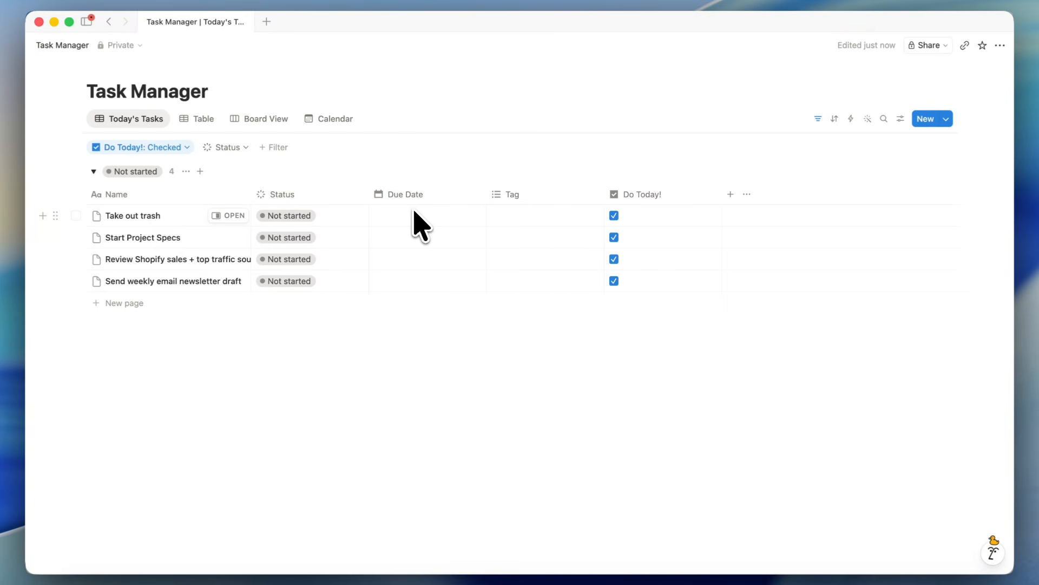
- Show the Do Today! property on the cards of the Board View
click(259, 119)
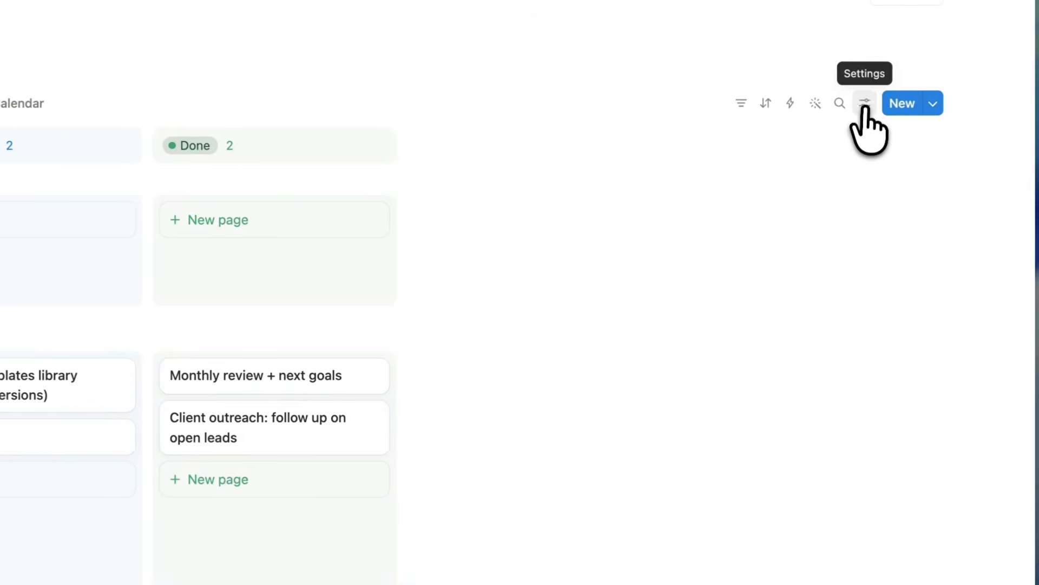
click(865, 104)
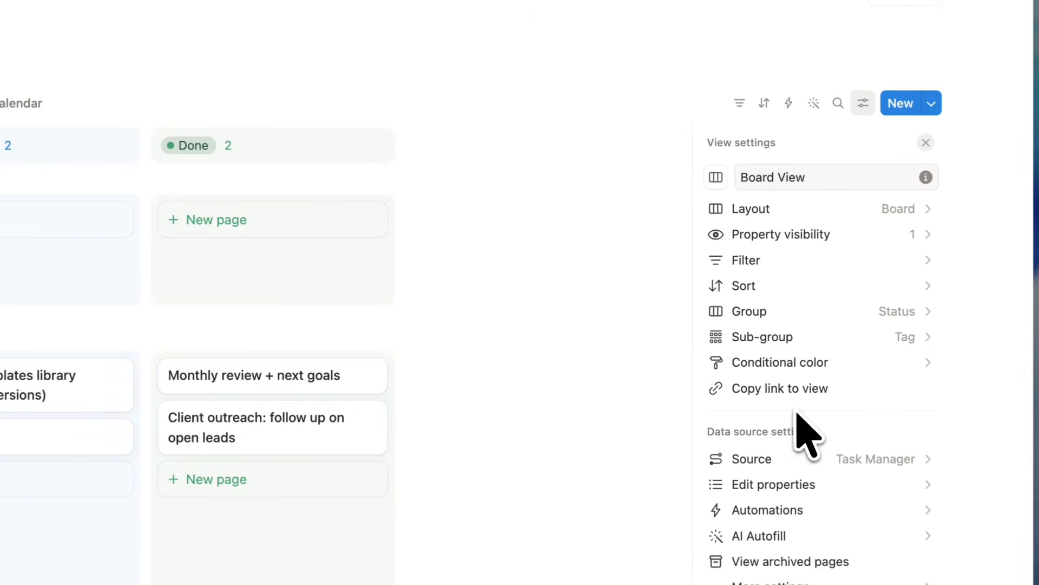
click(784, 235)
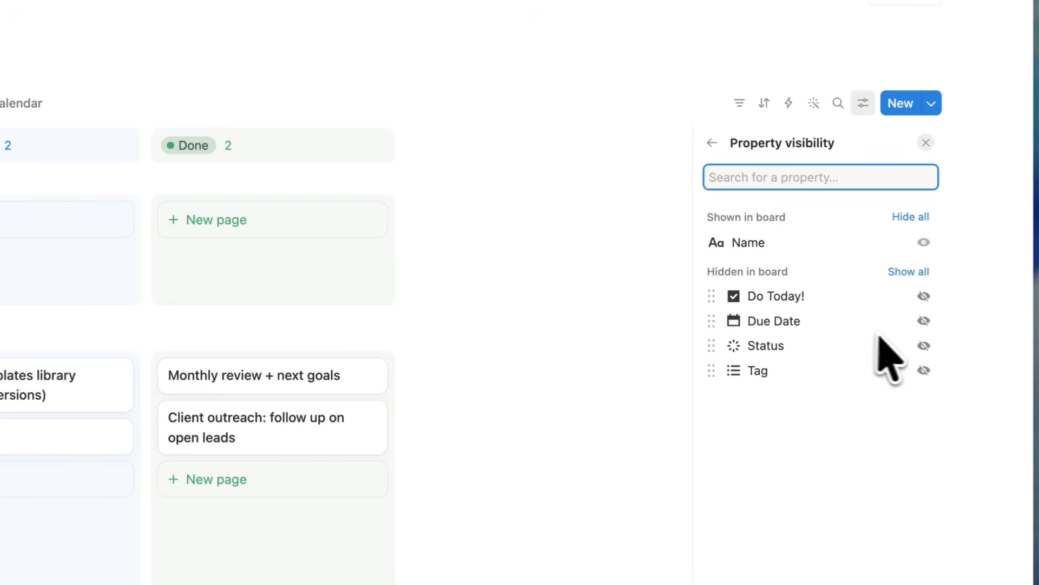
click(924, 296)
key(Escape)
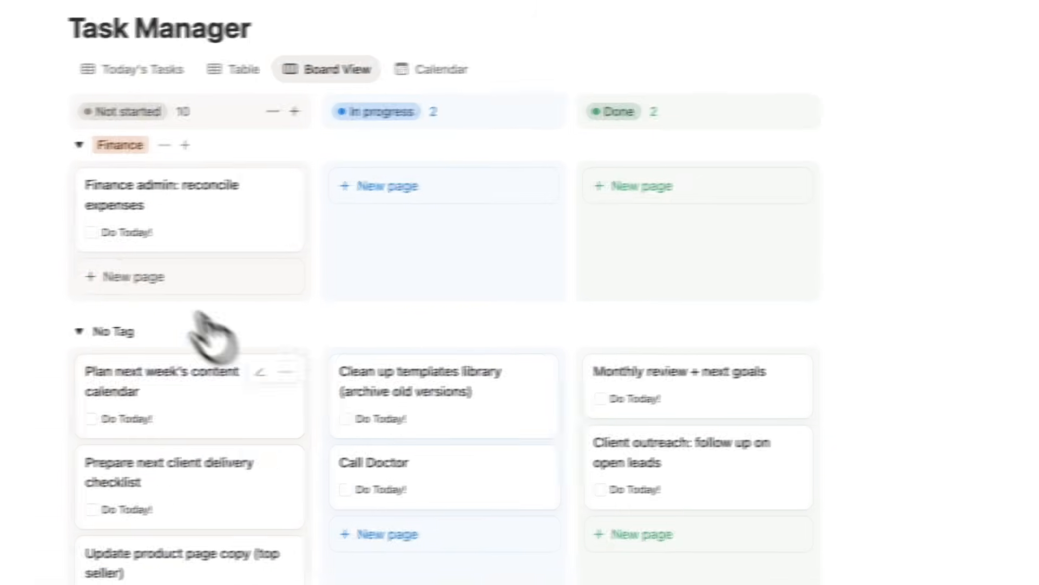
- Mark the "Finance admin: reconcile expenses" and "Plan next week's content calendar" cards as Do Today!, and open Today's Tasks
click(120, 231)
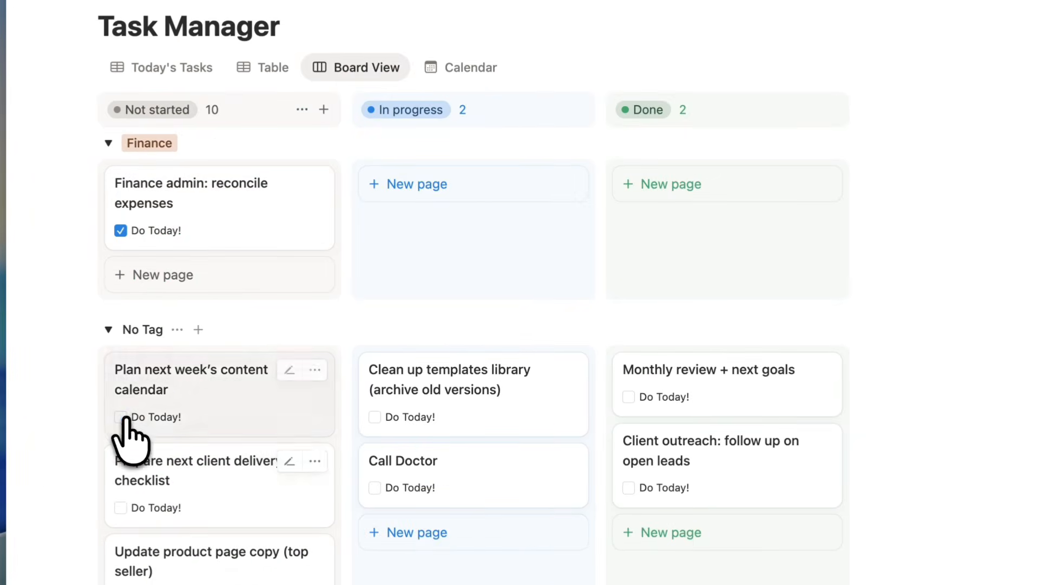
click(121, 417)
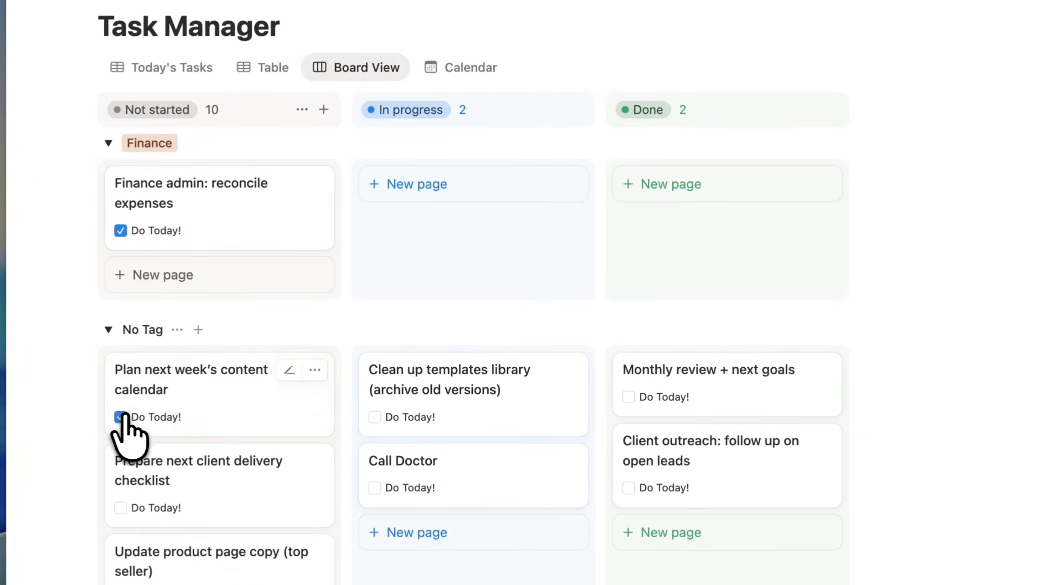
click(161, 67)
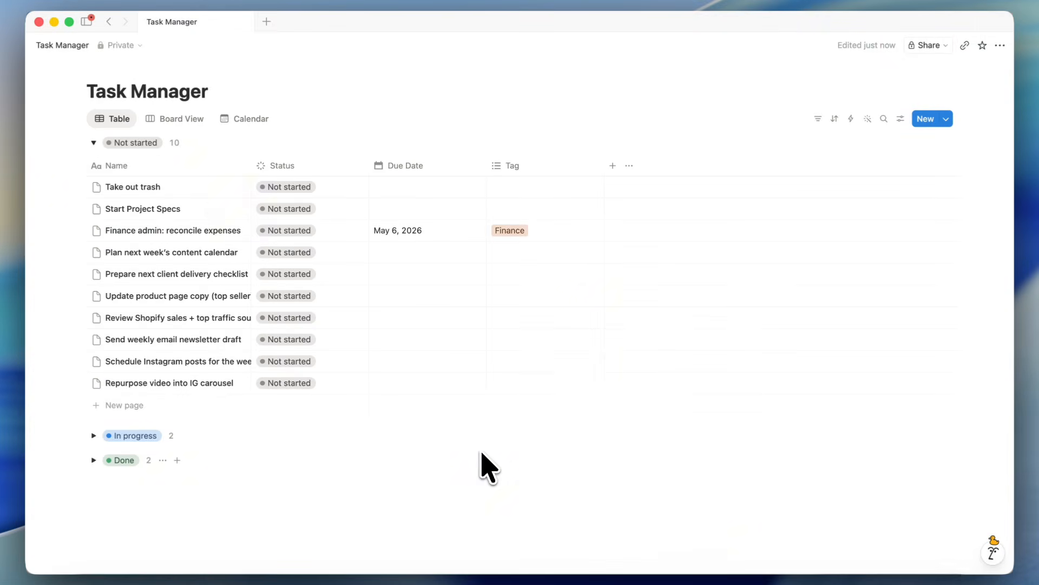
- Add a Person property named "Assigned" to the Table view
click(612, 165)
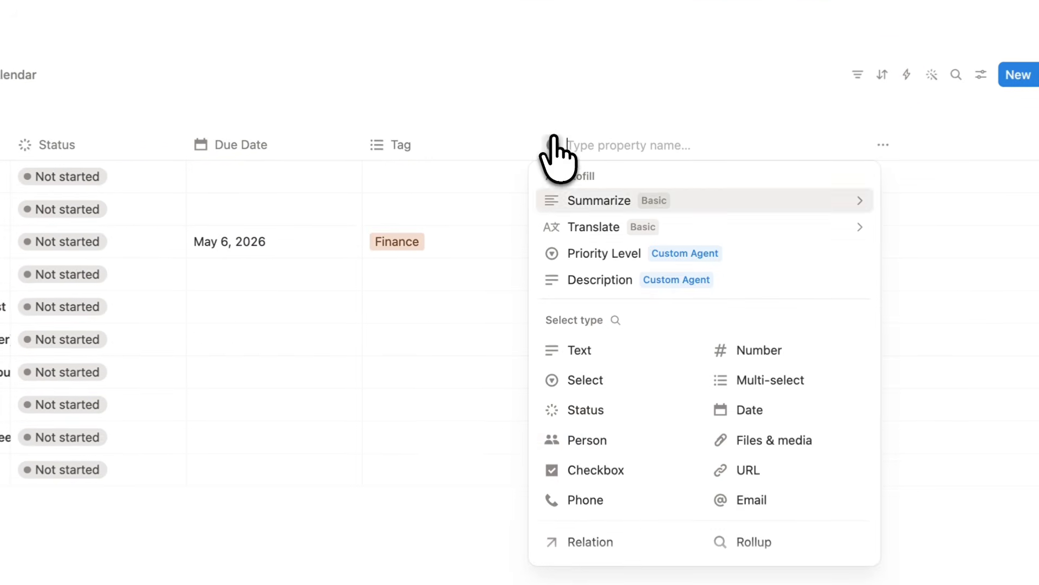
click(611, 454)
click(593, 148)
text(As)
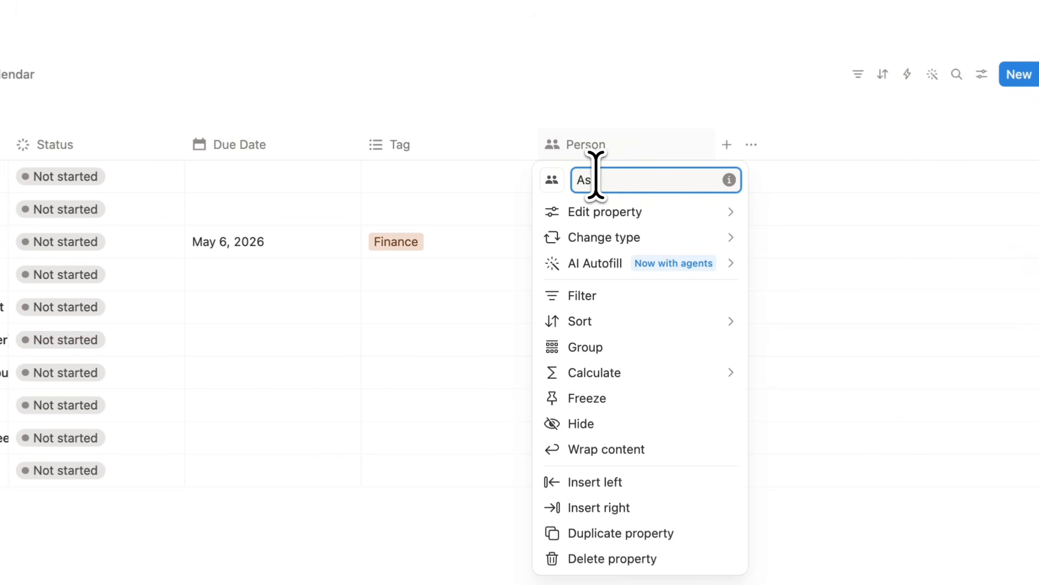
text(signed)
key(Return)
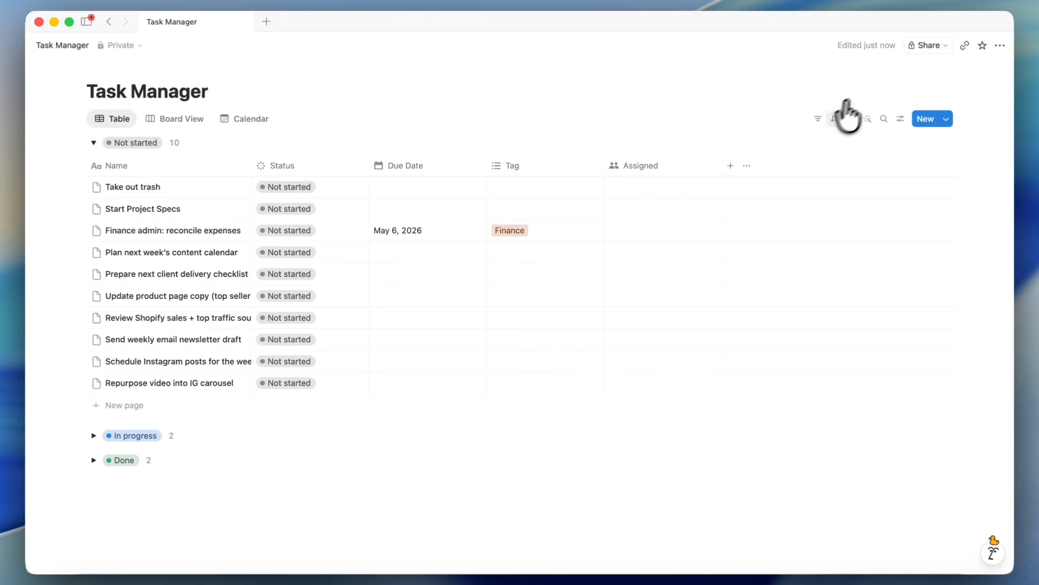
- Filter the Table view to tasks whose Assigned property contains Me, and add a blank new page there
click(818, 119)
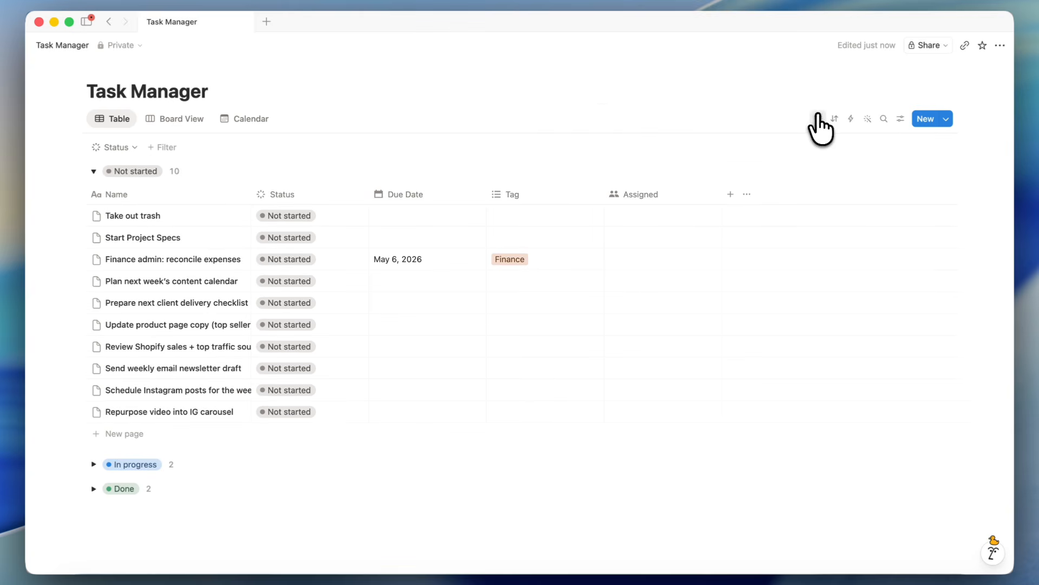
click(164, 147)
click(201, 215)
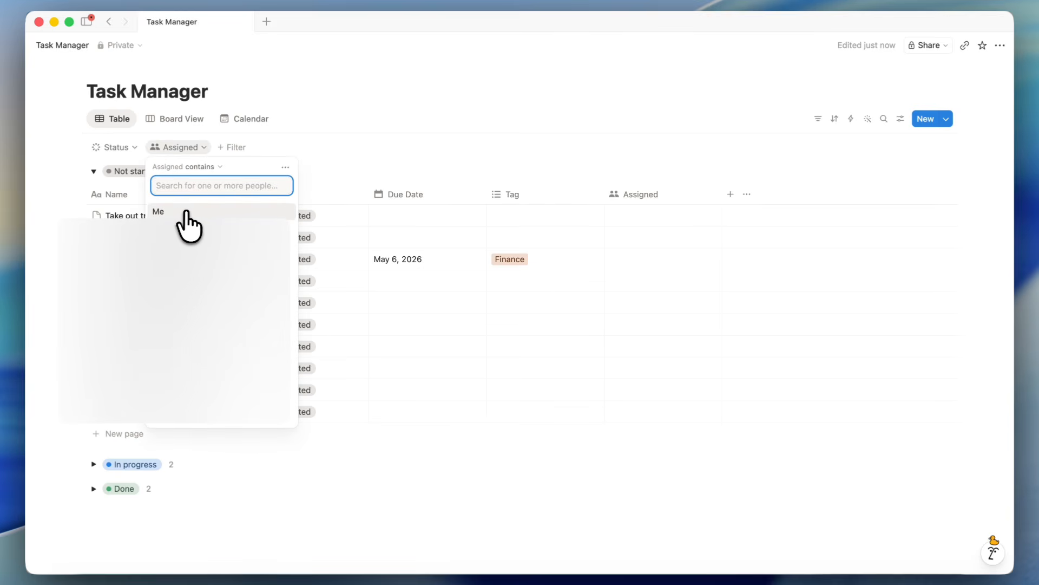
click(189, 213)
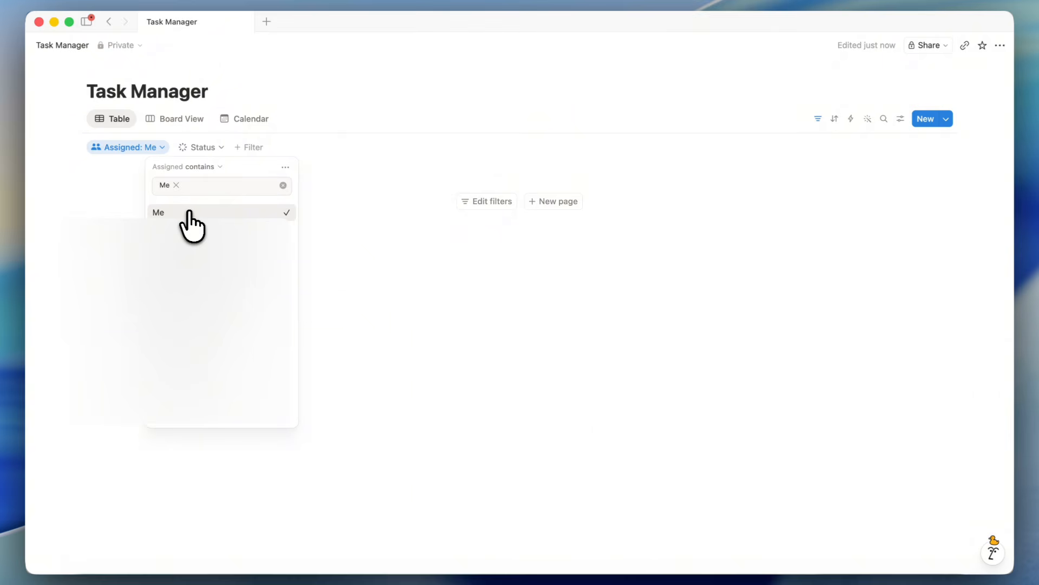
click(363, 178)
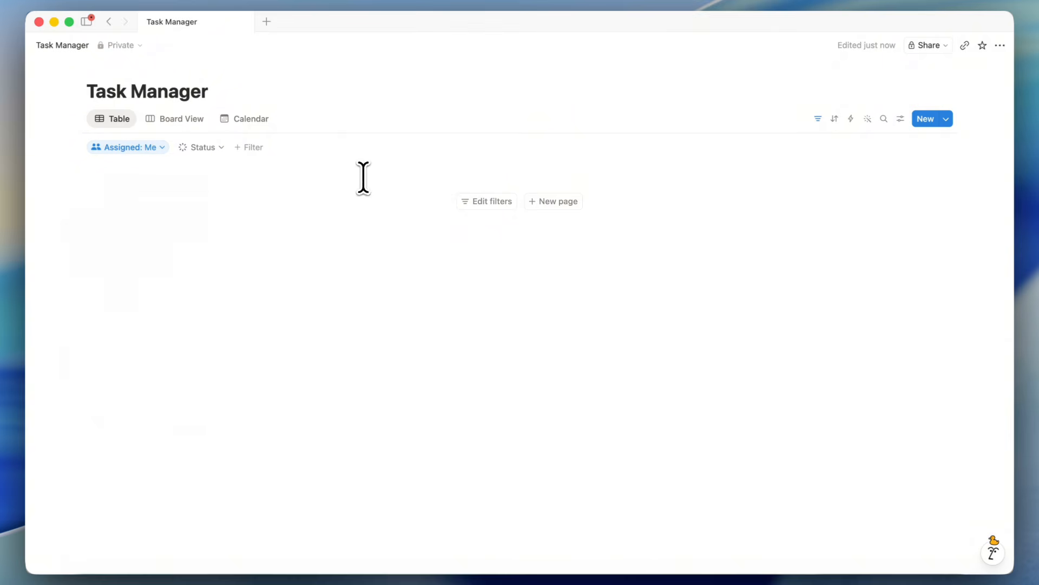
click(560, 205)
mouse_move(640, 219)
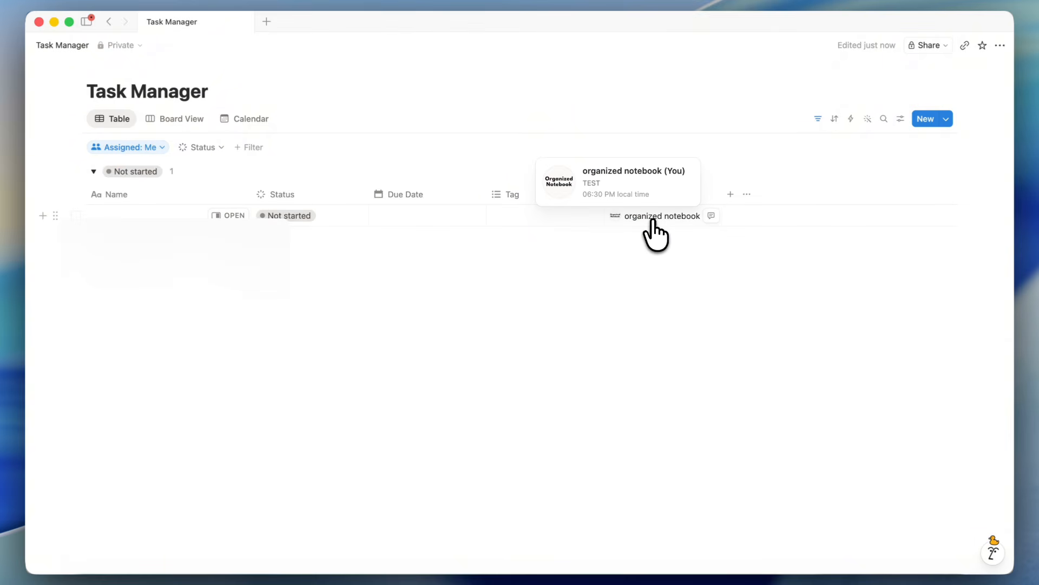
- Assign the "Finance admin: reconcile expenses" task to your own account from the Board View, and return to the Table view
click(176, 120)
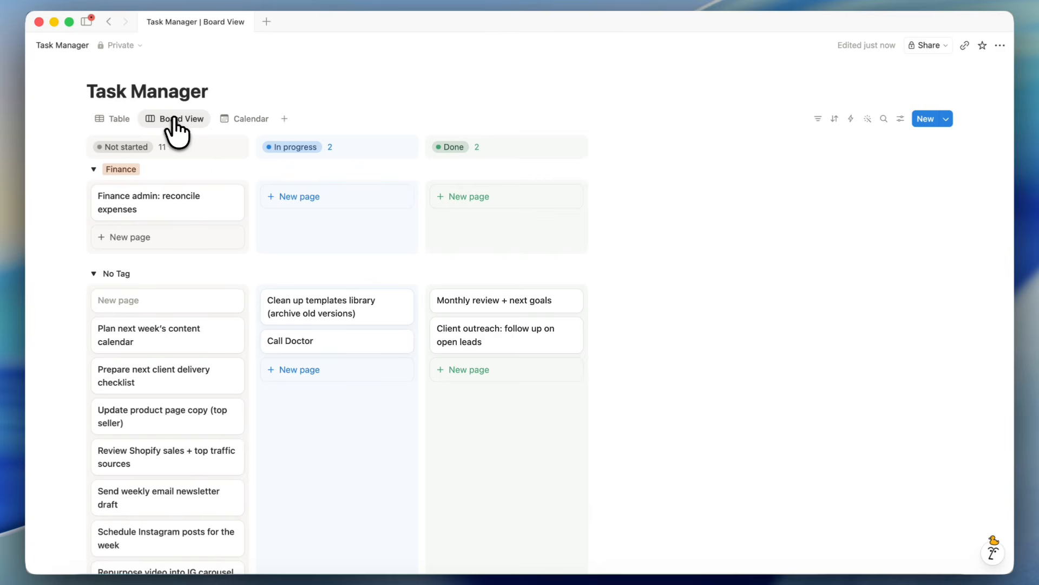
click(179, 212)
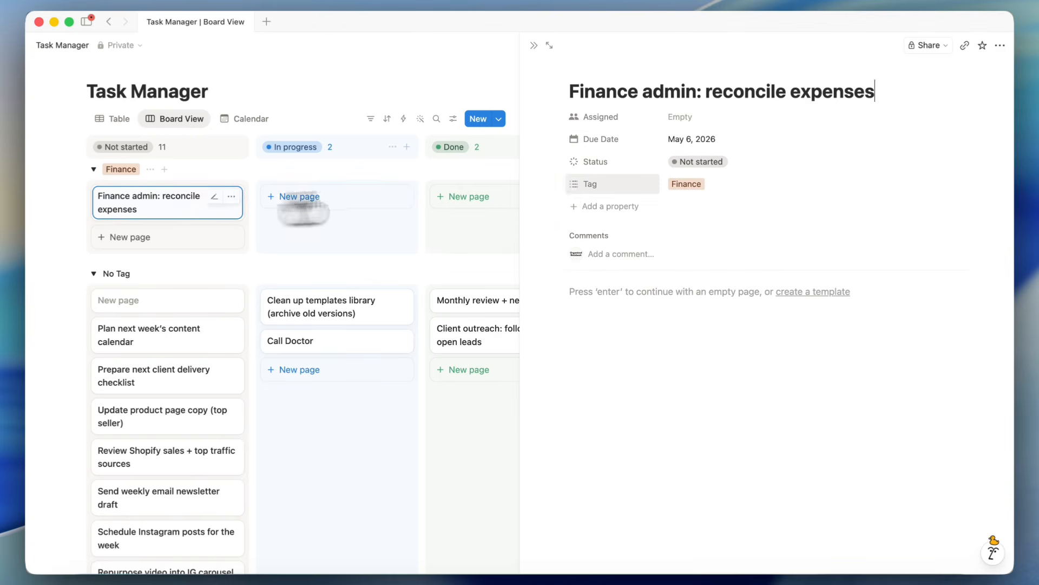
click(677, 117)
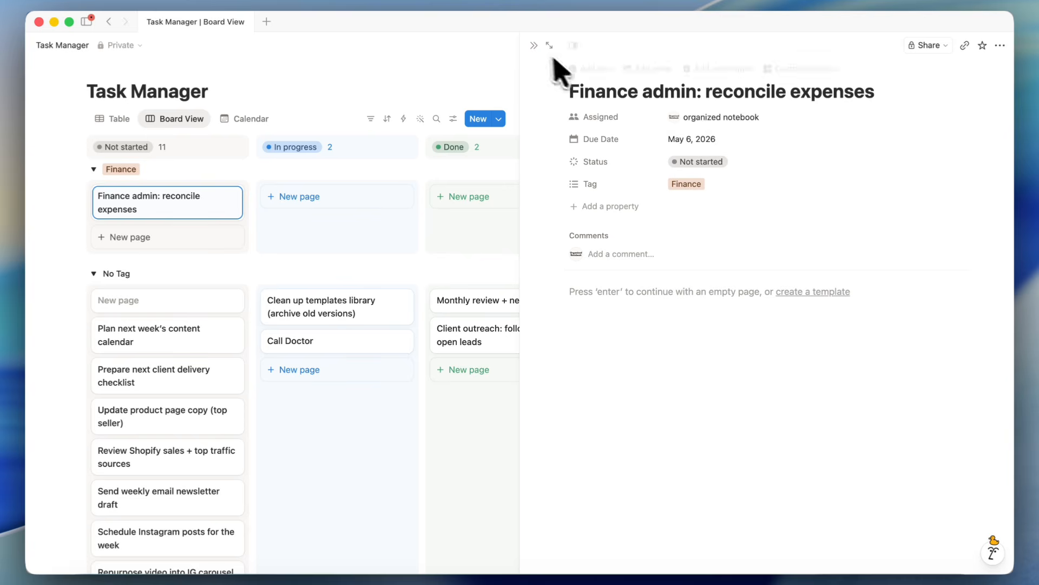
click(534, 46)
click(112, 118)
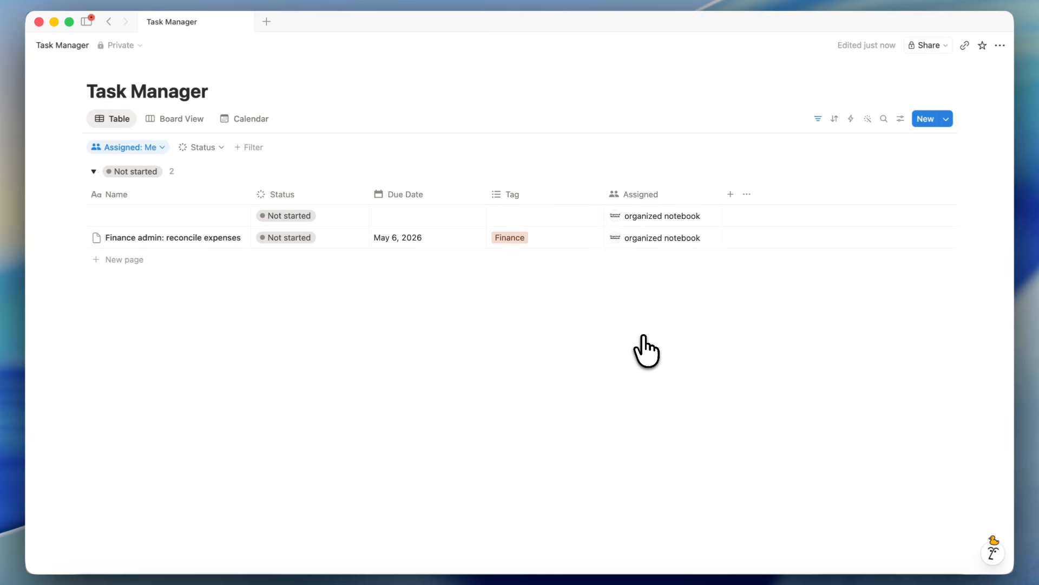
- Remove the Assigned: Me filter from the Table view
click(818, 119)
click(818, 119)
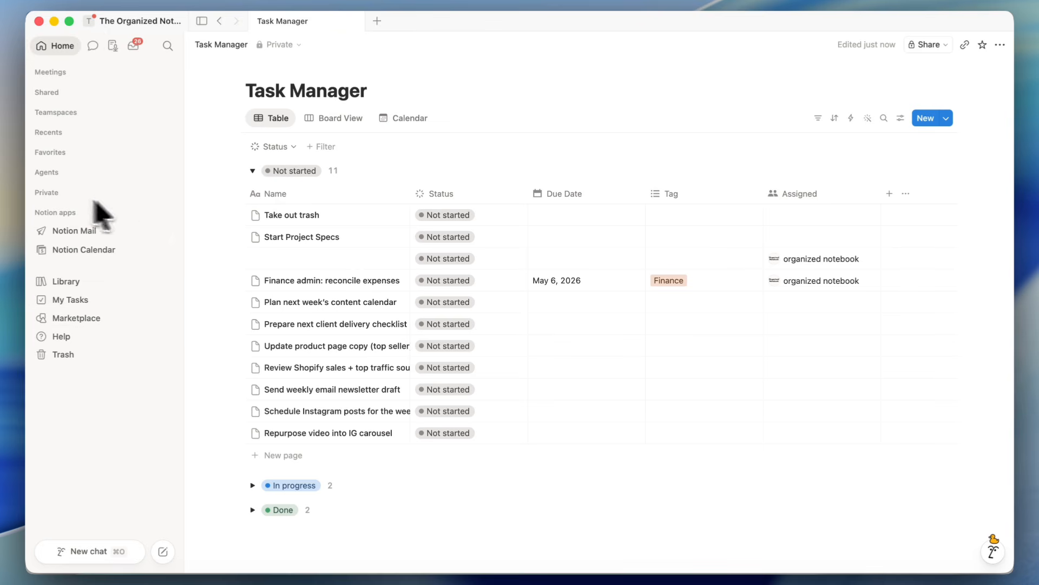
- Check the sidebar customization for the visibility of My Tasks, and open the My Tasks page
click(155, 193)
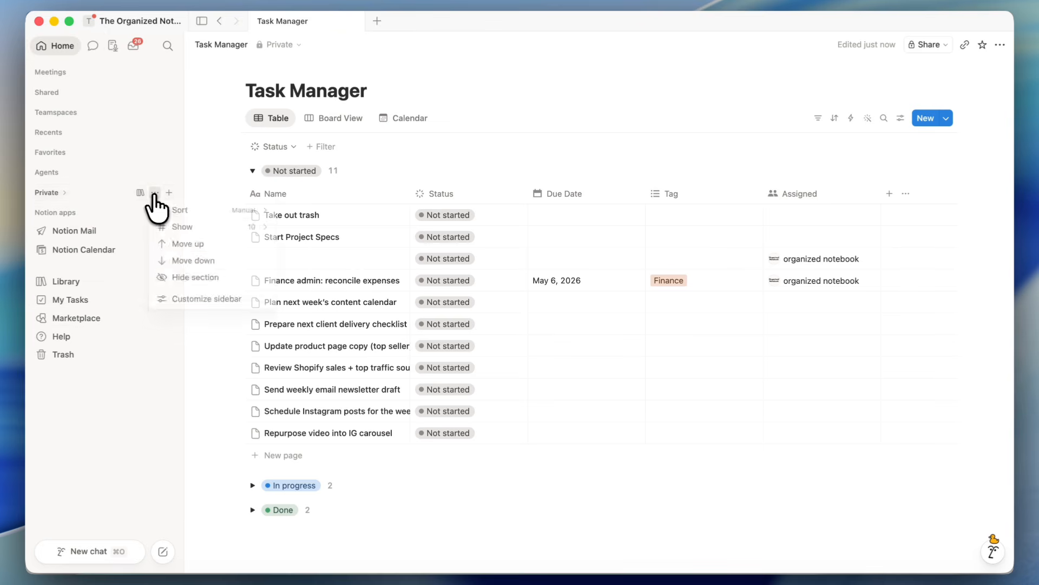
click(206, 303)
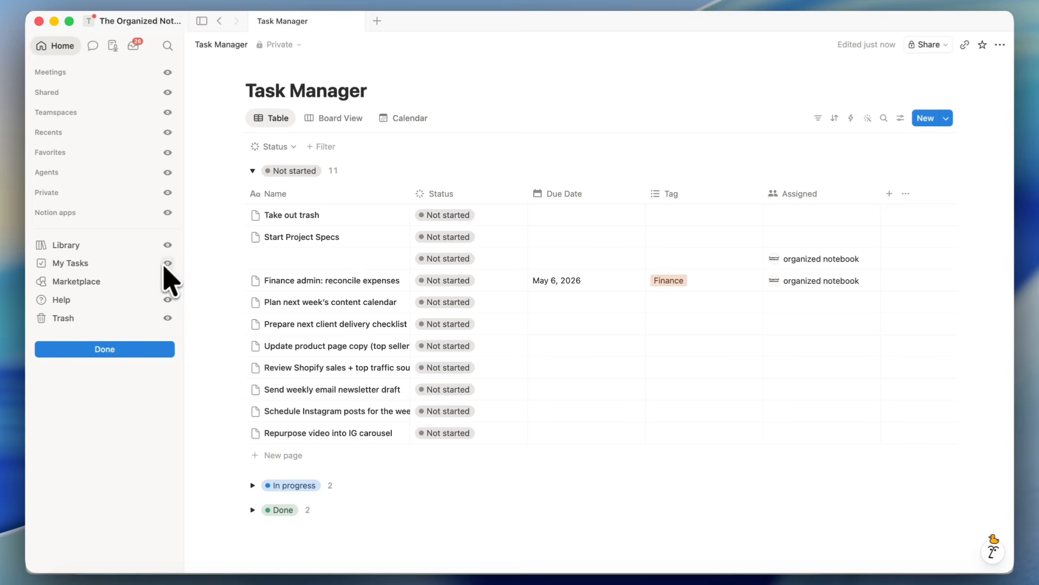
click(119, 349)
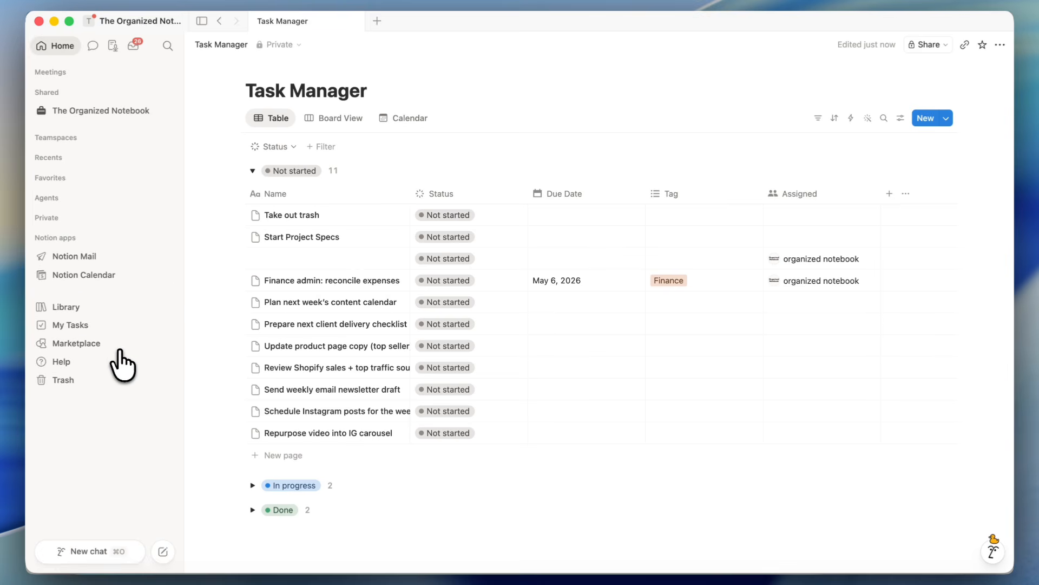
click(73, 324)
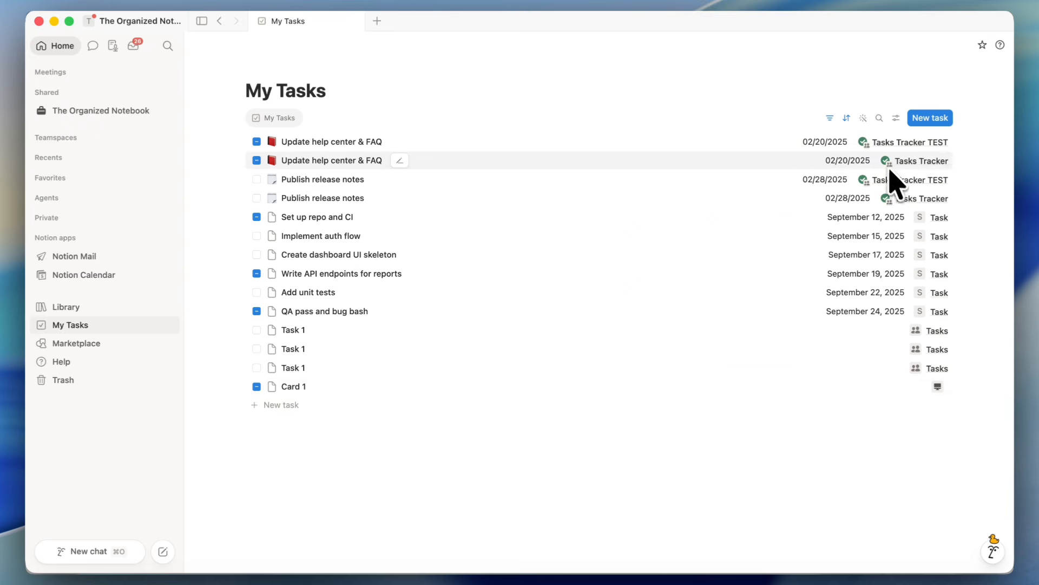
- Review which databases can be configured as task sources for My Tasks, and close the settings without adding any
click(896, 118)
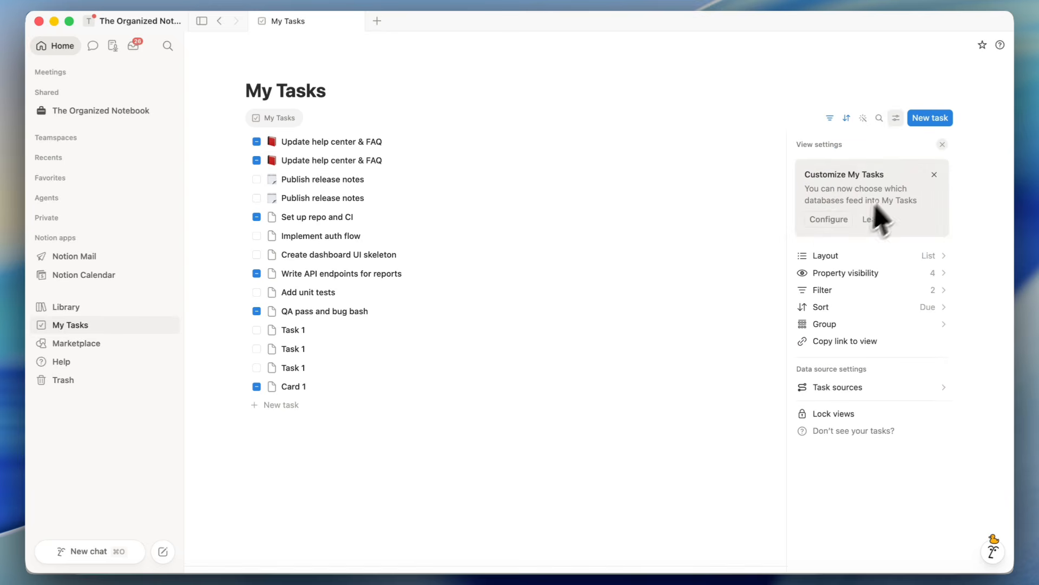
click(827, 219)
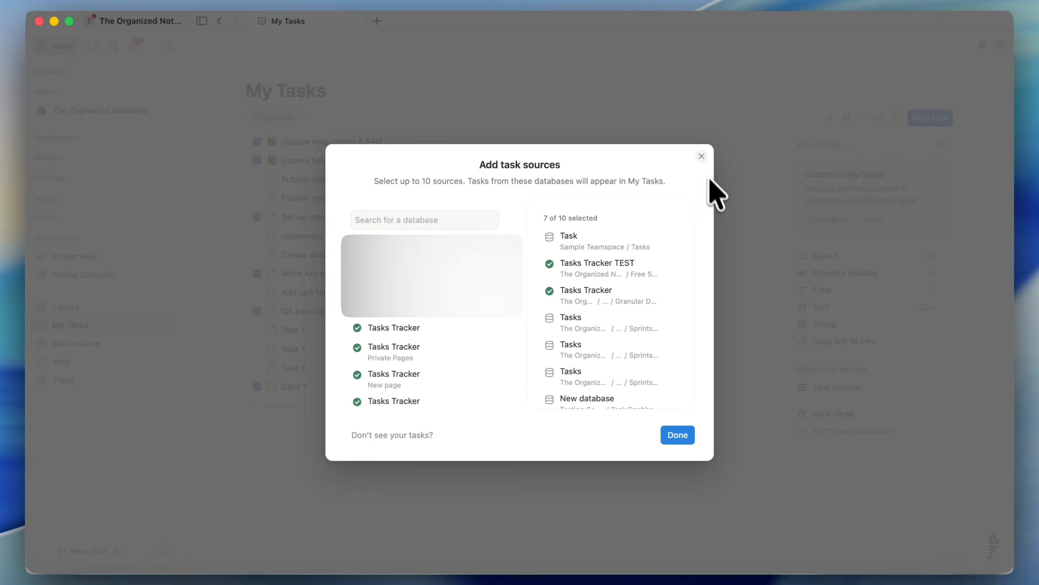
click(701, 157)
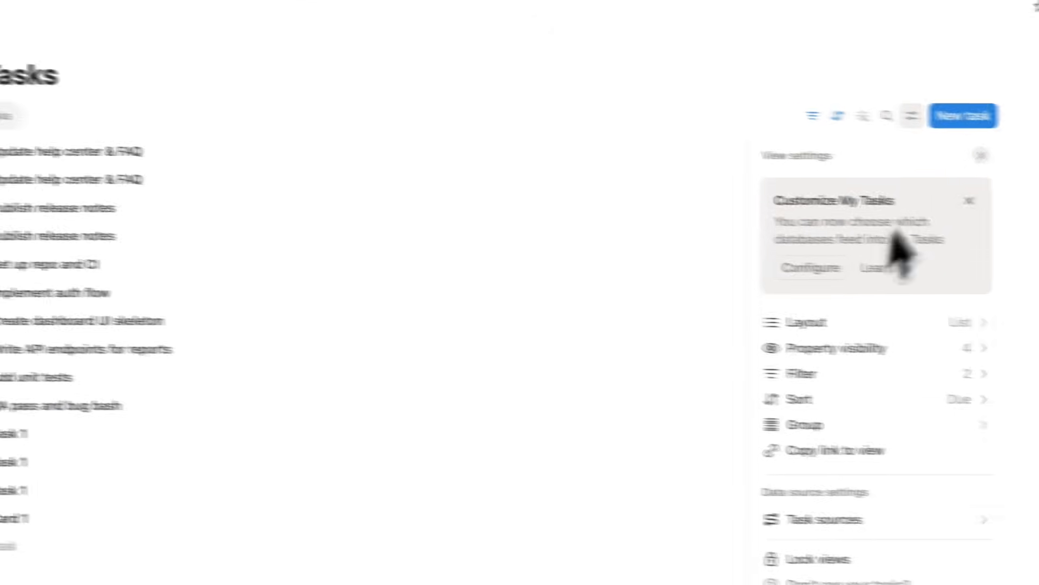
click(980, 156)
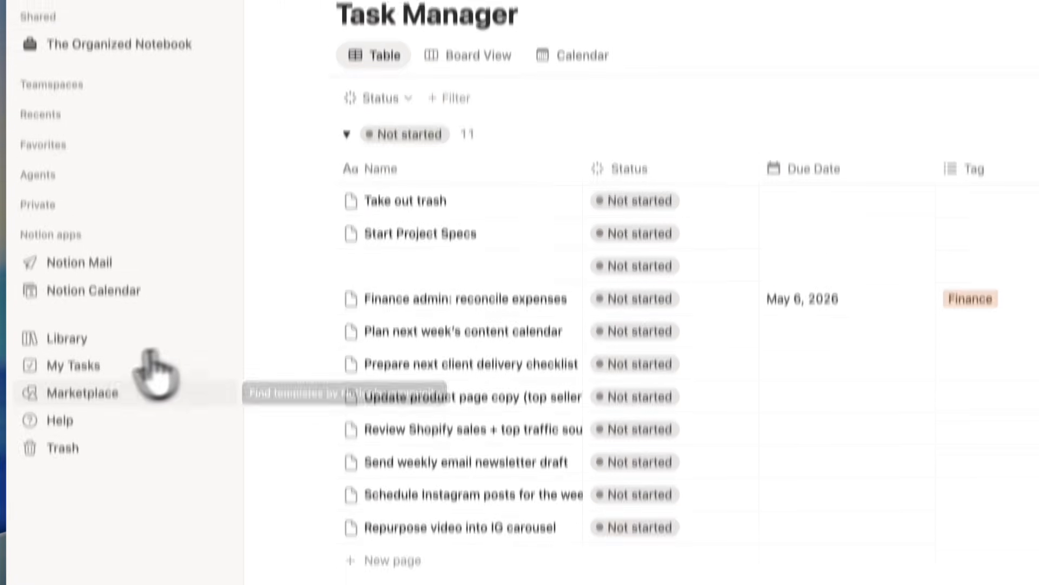
- Turn the Task Manager database into a task database, using Assigned as assignee, Status as status and Due Date as due date
click(864, 79)
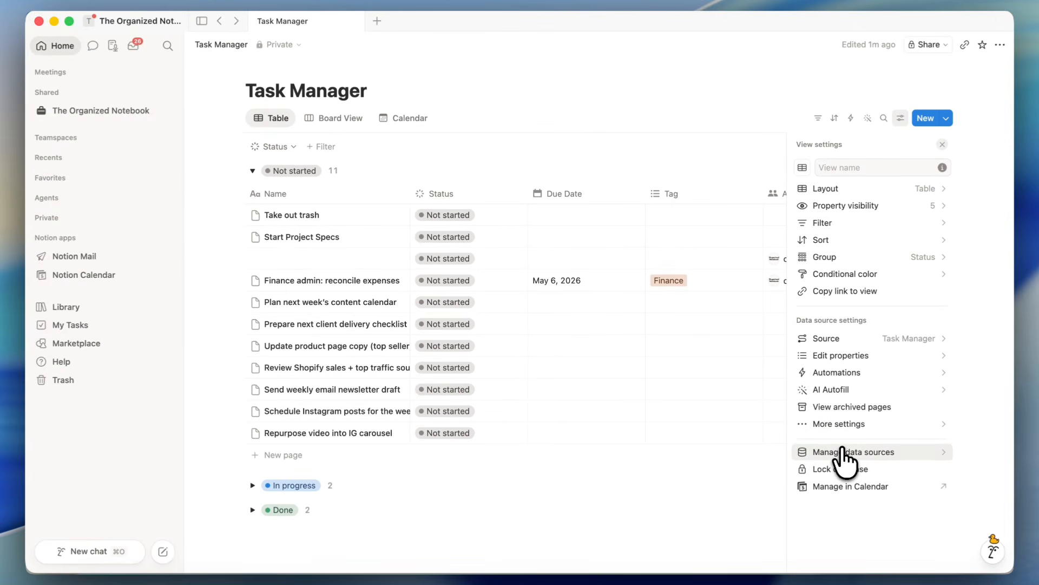
click(837, 424)
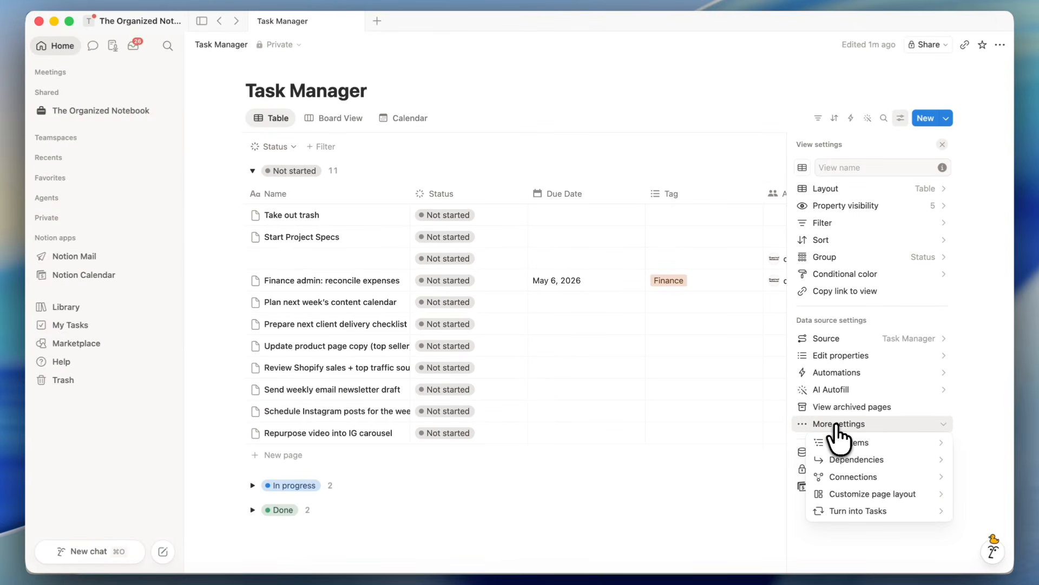
click(844, 528)
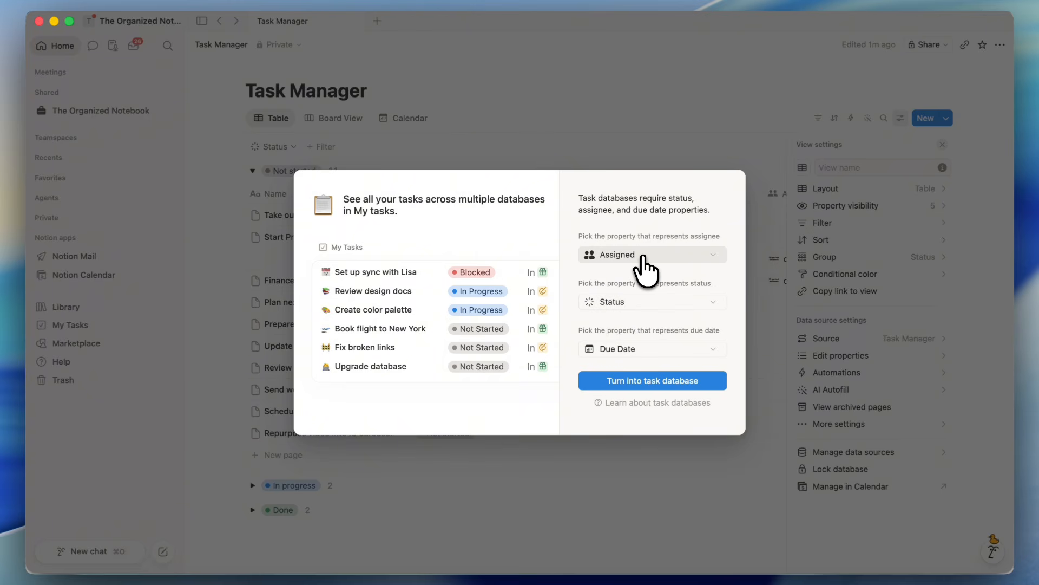
click(628, 386)
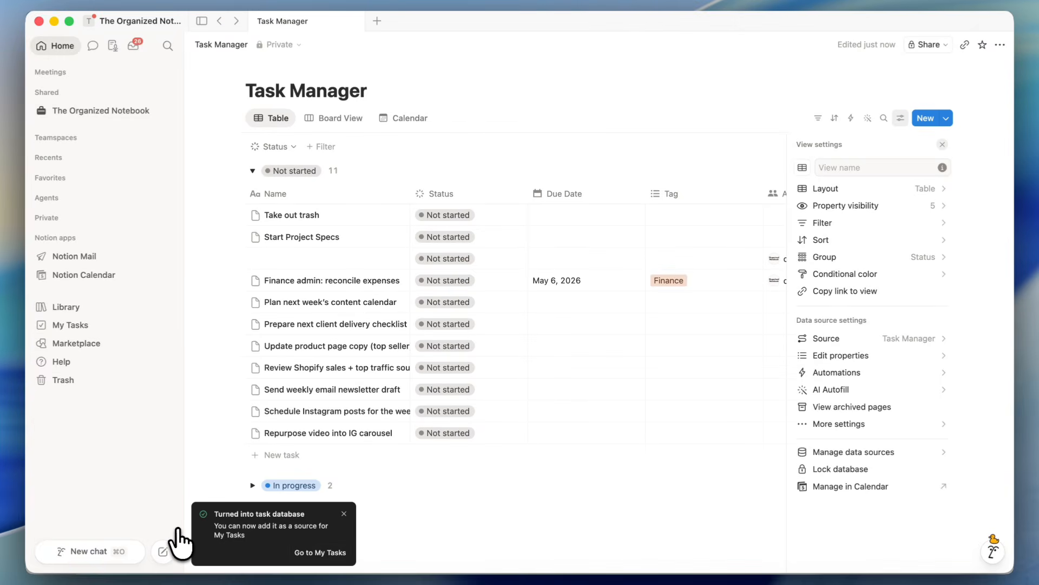
- Add the Task Manager database as a task source in My Tasks
click(81, 325)
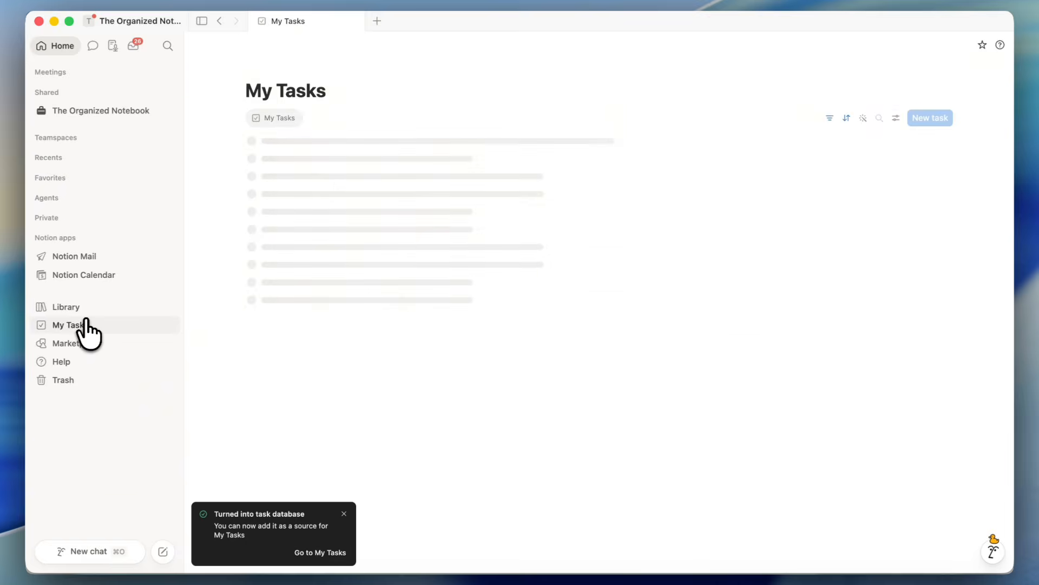
click(895, 118)
click(836, 219)
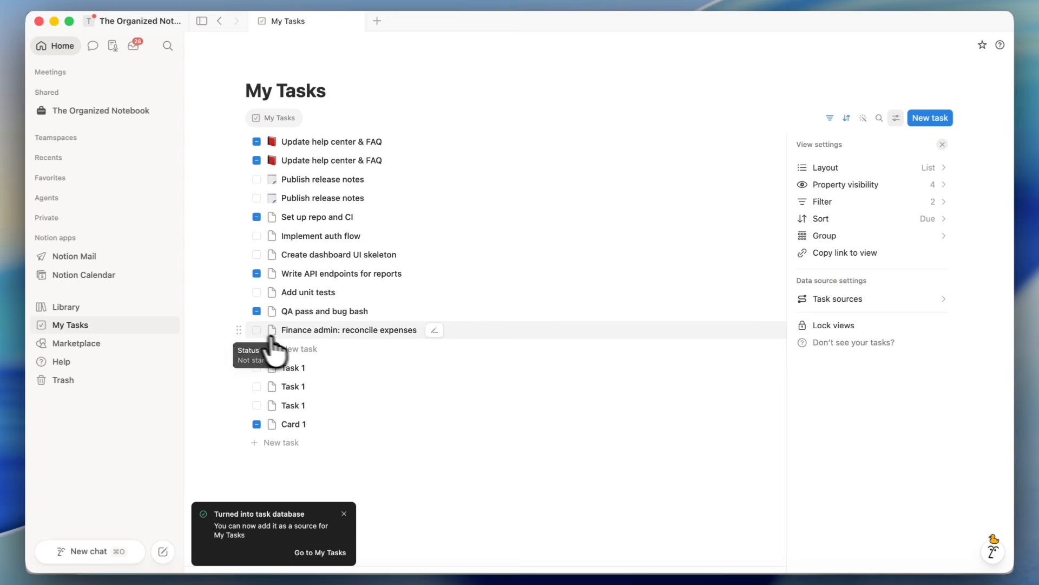
- Complete "Finance admin: reconcile expenses" from My Tasks, and show it in the Done group of Task Manager's Table view
click(257, 330)
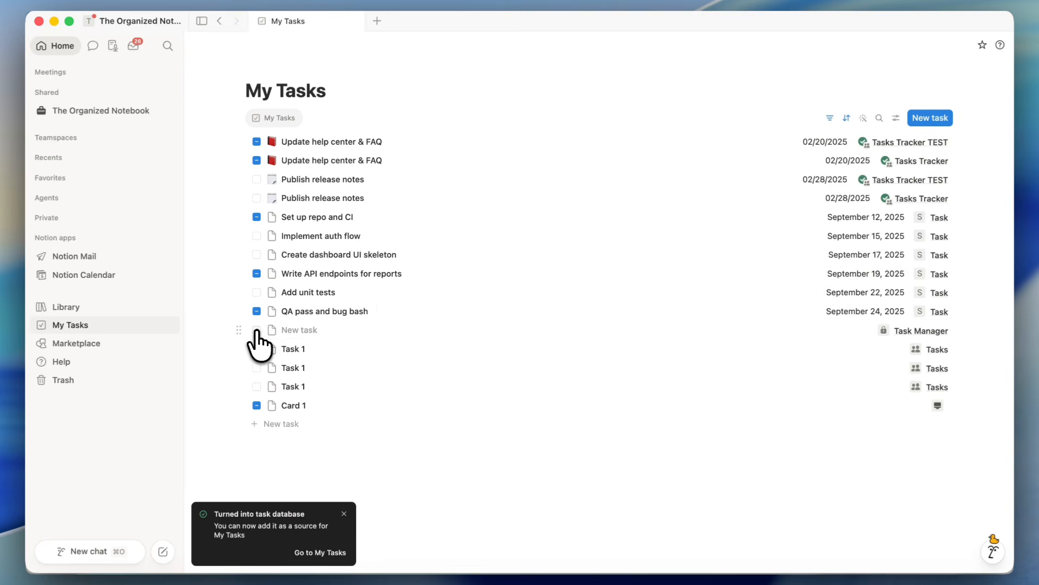
click(219, 21)
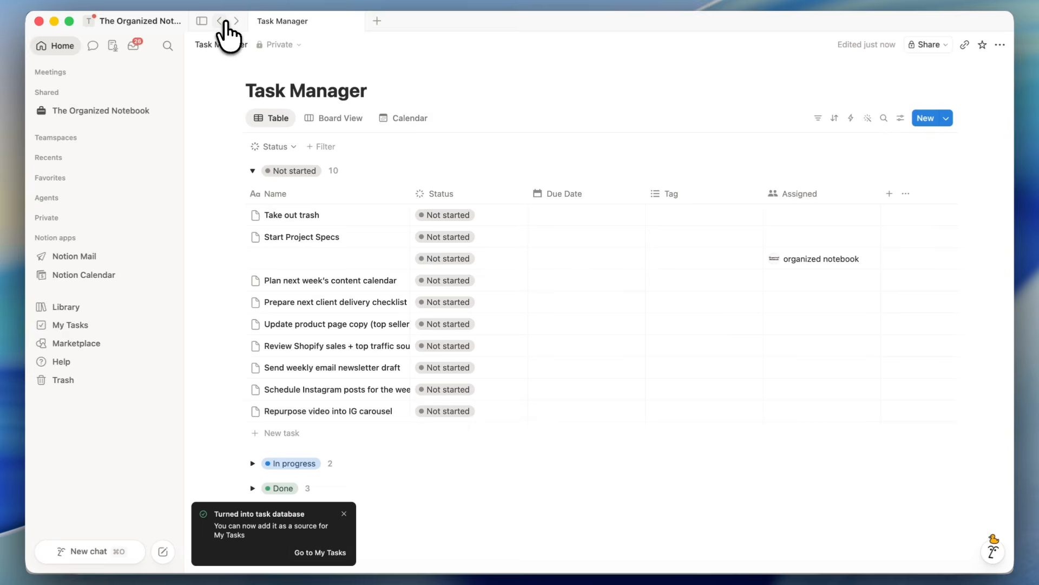
scroll(292, 233, down, 1)
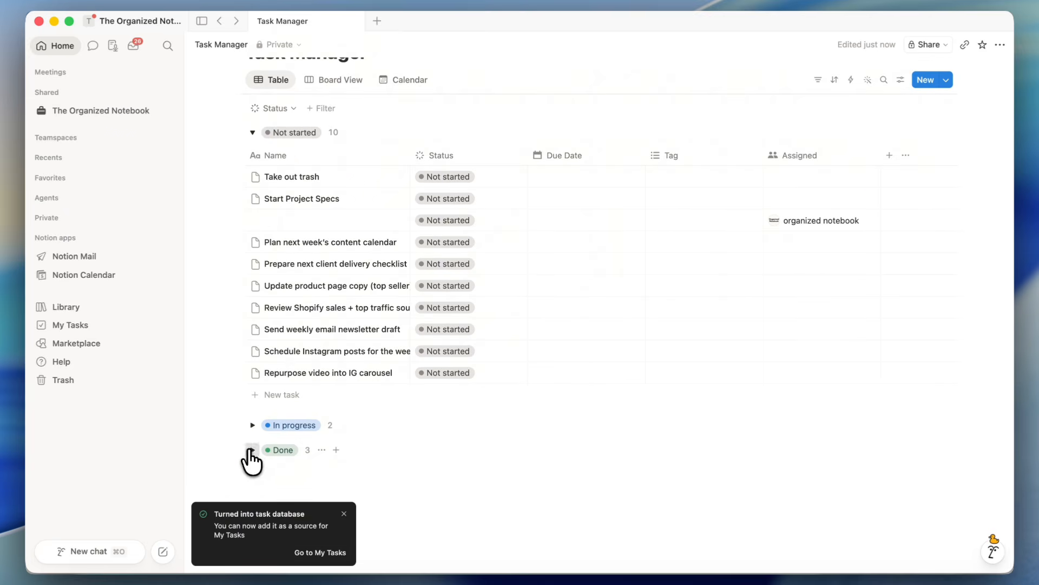
click(253, 447)
scroll(251, 449, down, 3)
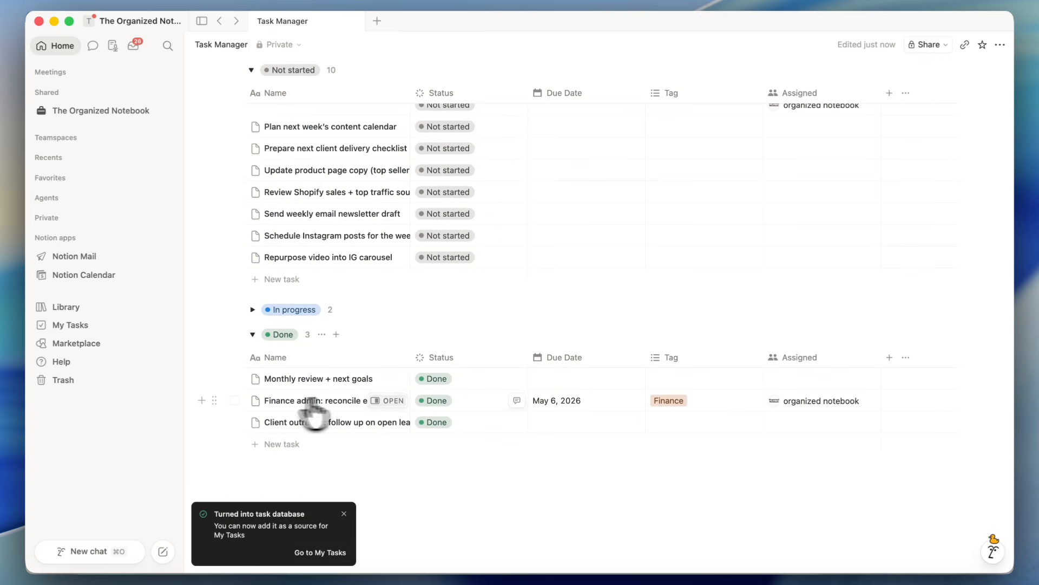
- Set the status of "Finance admin: reconcile expenses" to Not started, and dismiss the task database notification
click(437, 401)
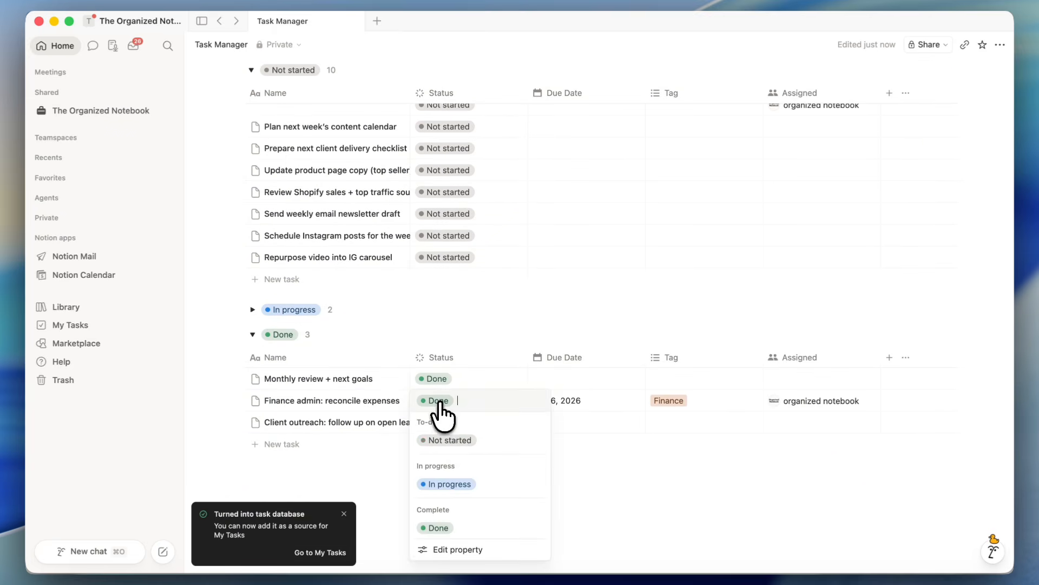
click(452, 438)
scroll(449, 396, up, 3)
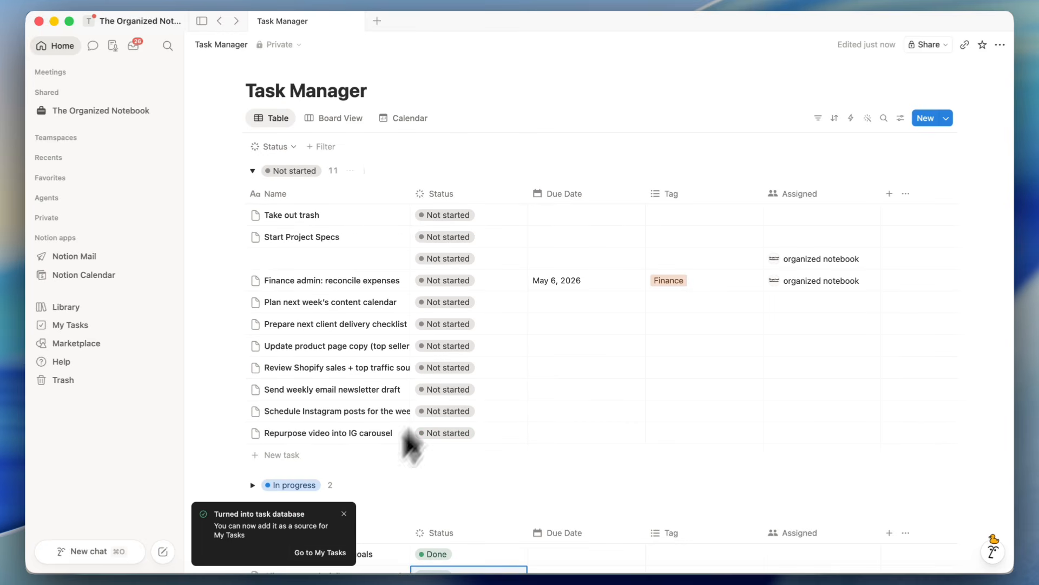
click(343, 513)
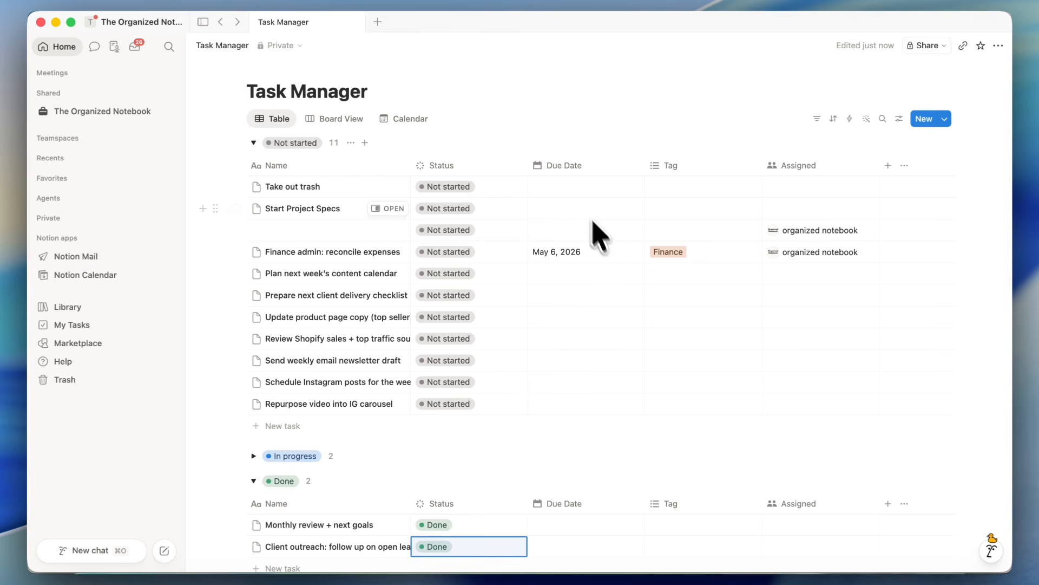
- Set the due date of the "Take out trash" task to May 1, 2026
click(580, 203)
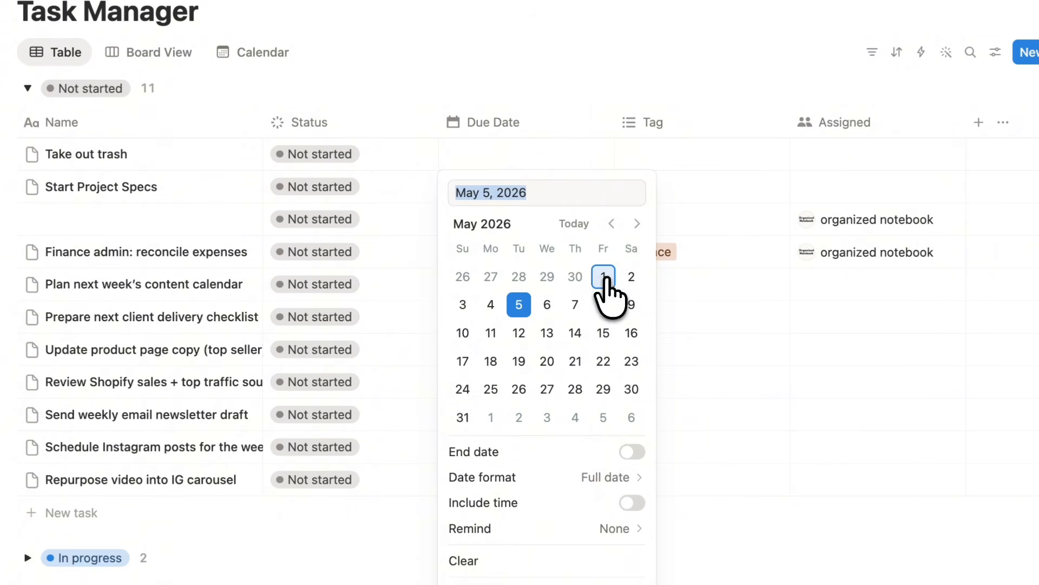
click(606, 275)
key(Escape)
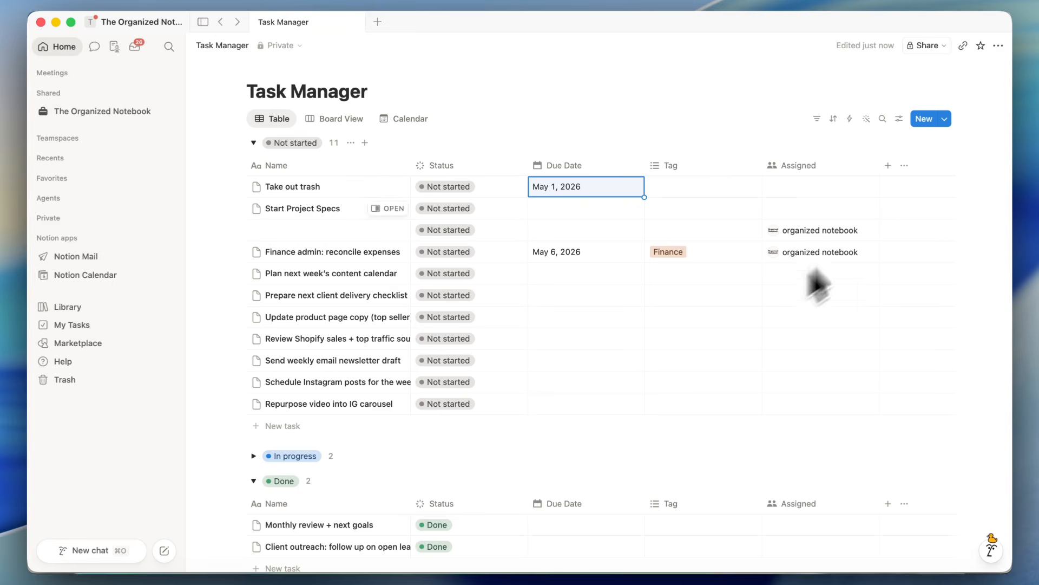
- Add a conditional color setting based on Due Date to the Table view
click(899, 119)
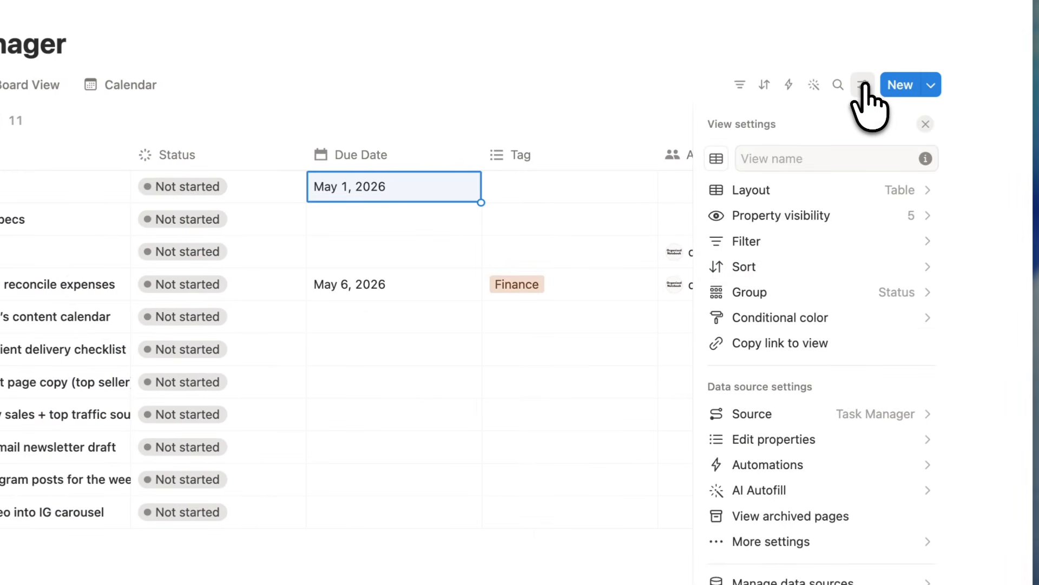
click(815, 318)
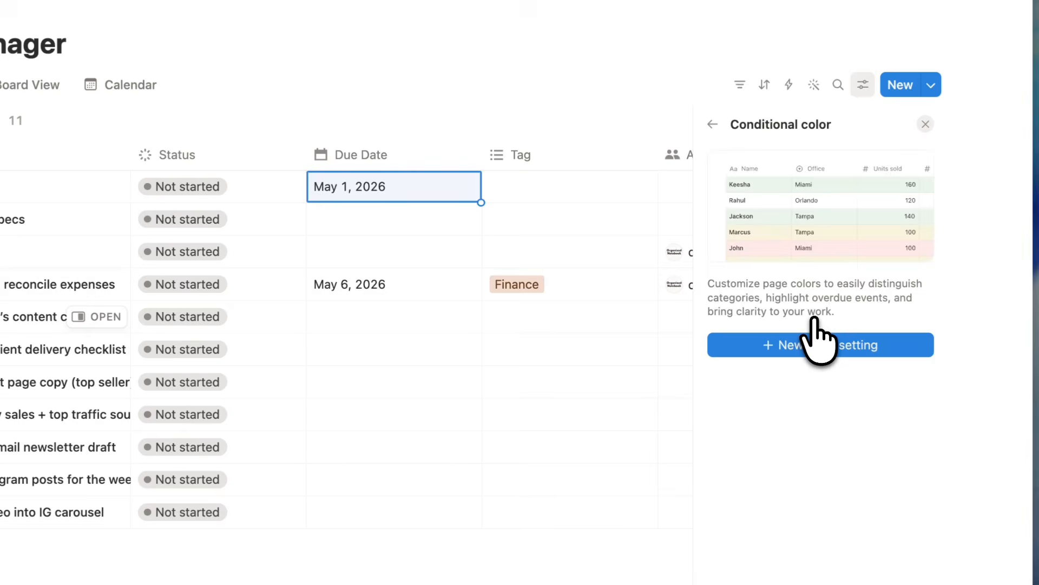
click(798, 345)
click(788, 470)
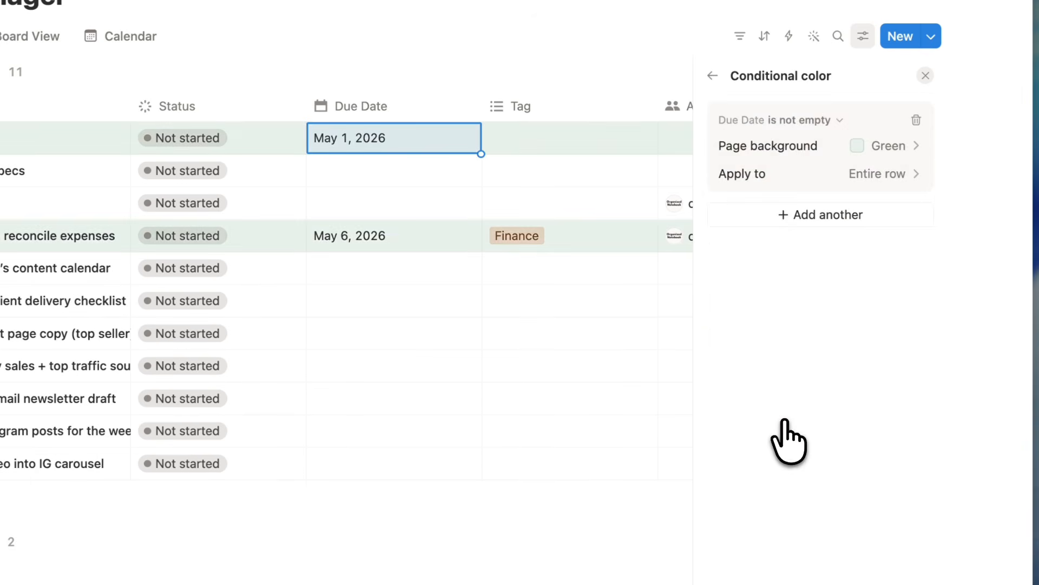
- Set the Due Date color condition to apply when the start date is before Today
click(799, 120)
click(796, 168)
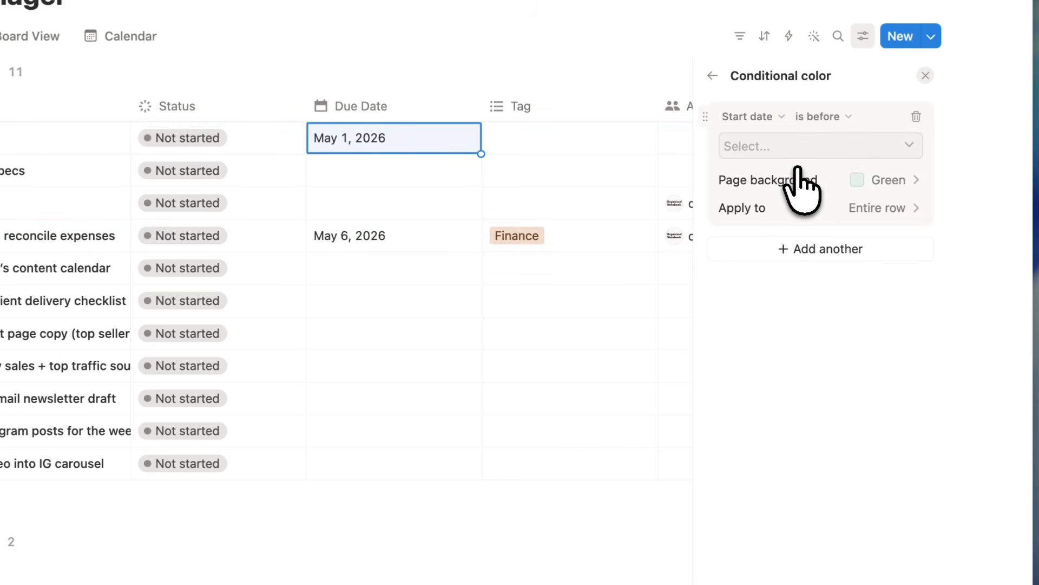
click(908, 143)
click(796, 222)
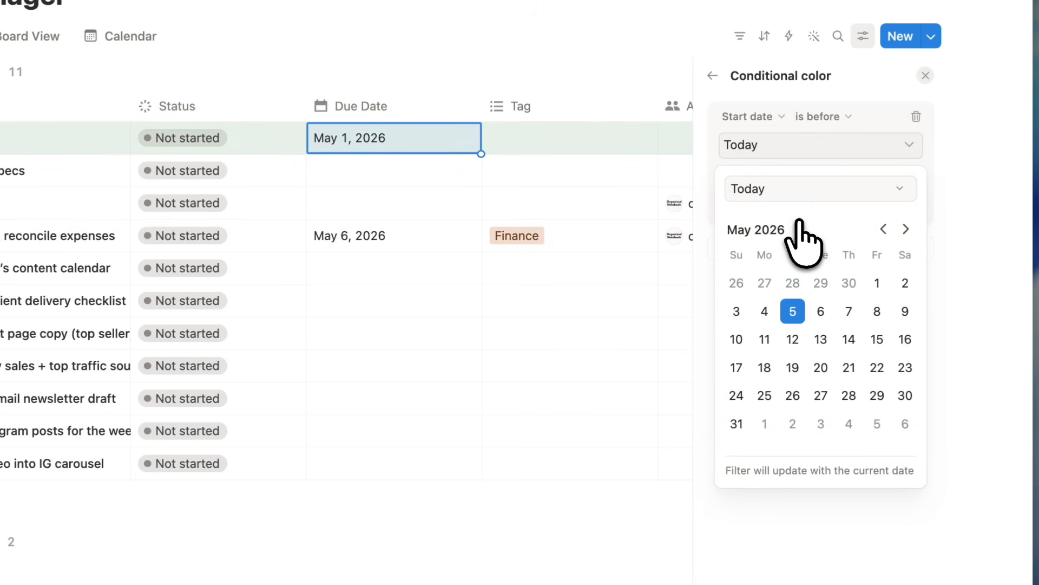
click(874, 121)
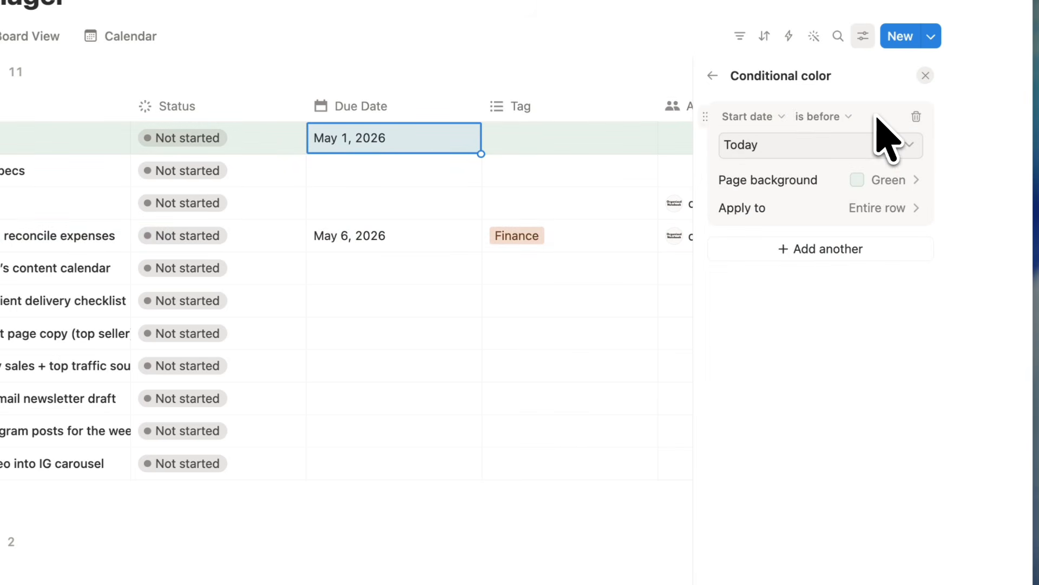
- Set the color rule's page background to Red, and close the conditional color settings
click(885, 180)
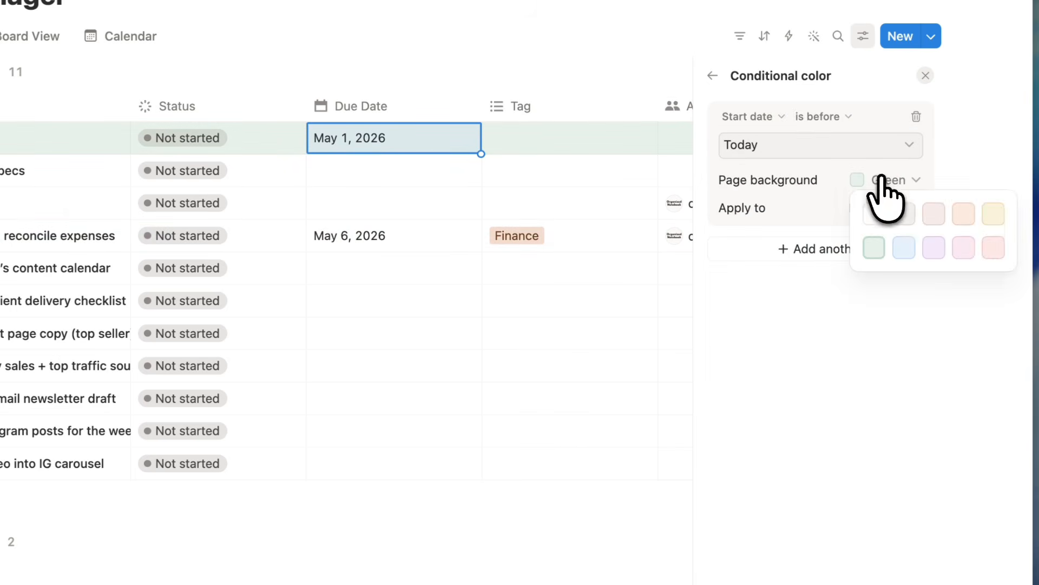
click(994, 247)
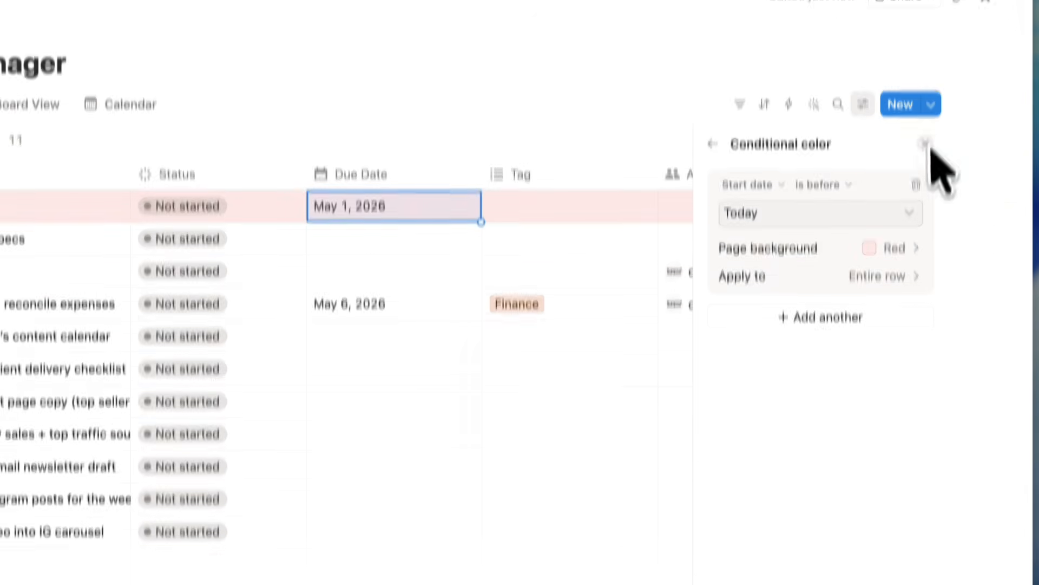
click(926, 75)
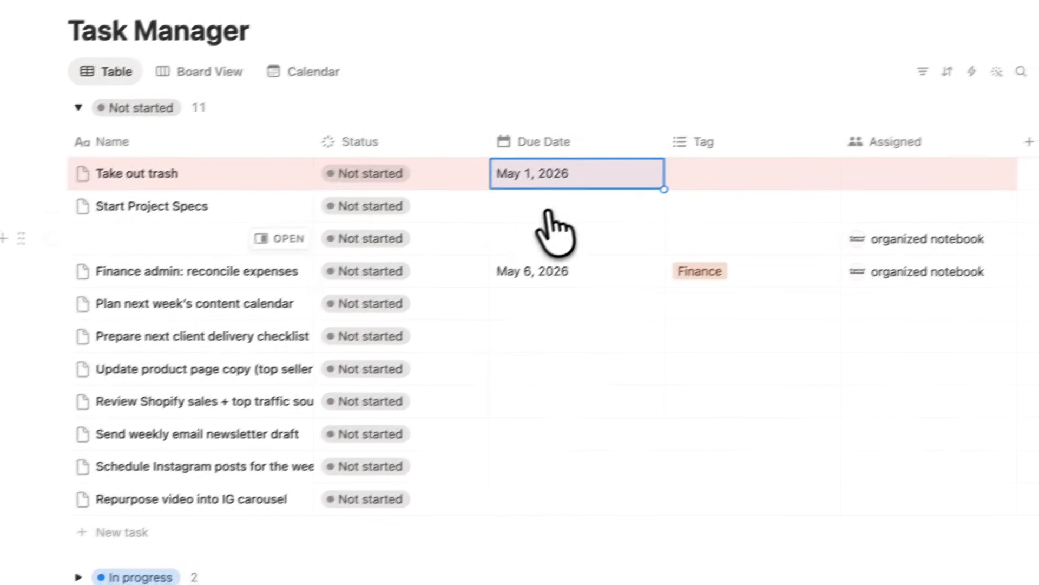
- Set the due date of the "Start Project Specs" task to May 2, 2026
click(548, 210)
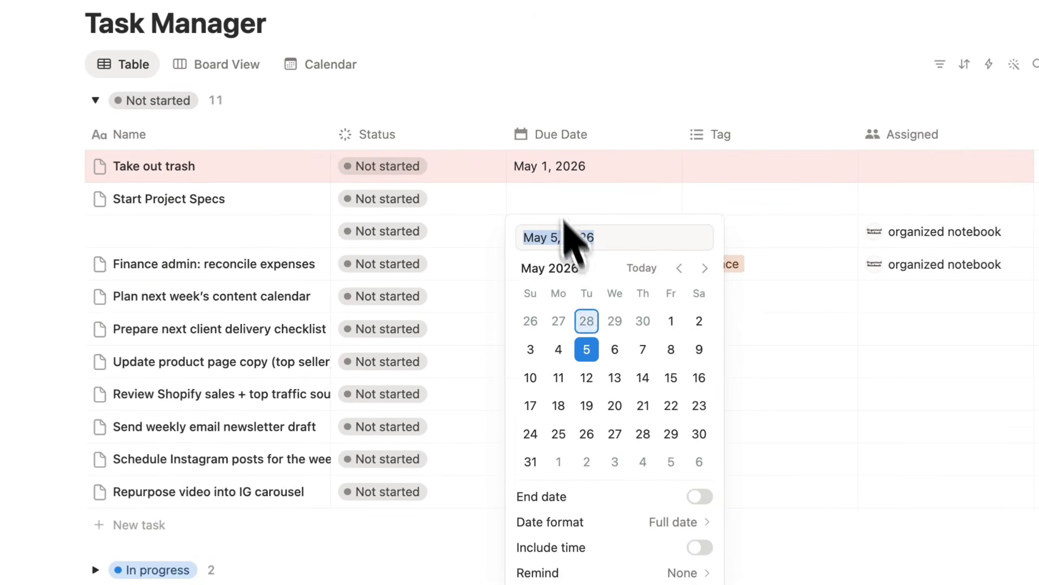
click(681, 327)
key(Escape)
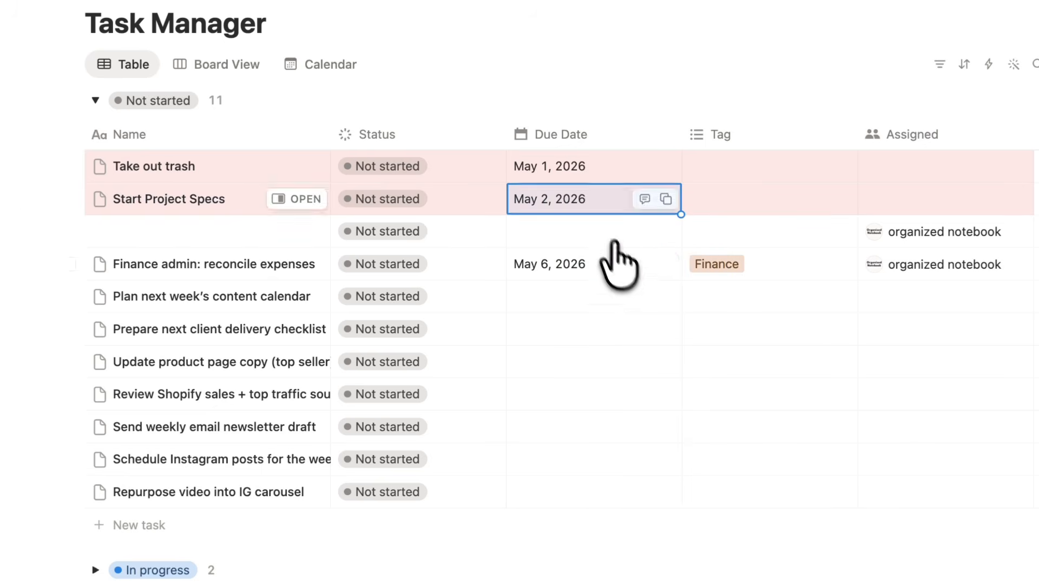
- Set the due date of "Take out trash" to May 13, 2026 and of "Start Project Specs" to May 14, 2026
click(572, 178)
click(615, 345)
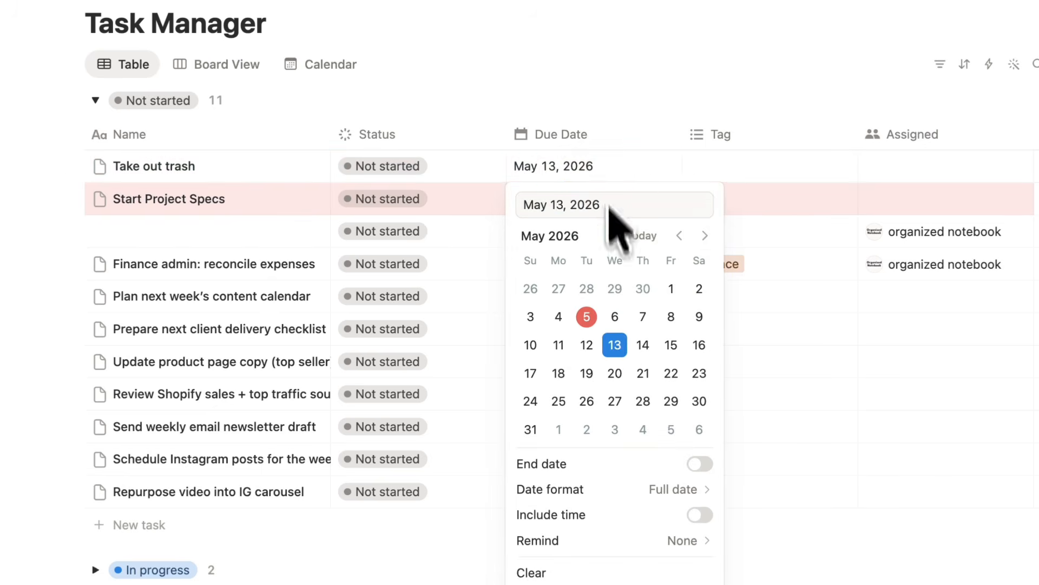
key(Escape)
click(594, 189)
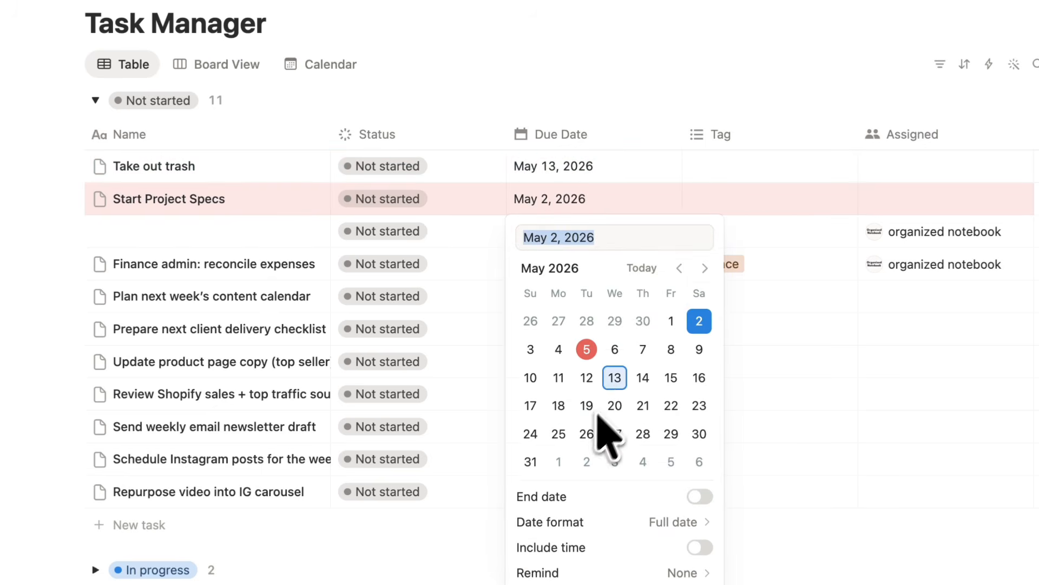
click(642, 379)
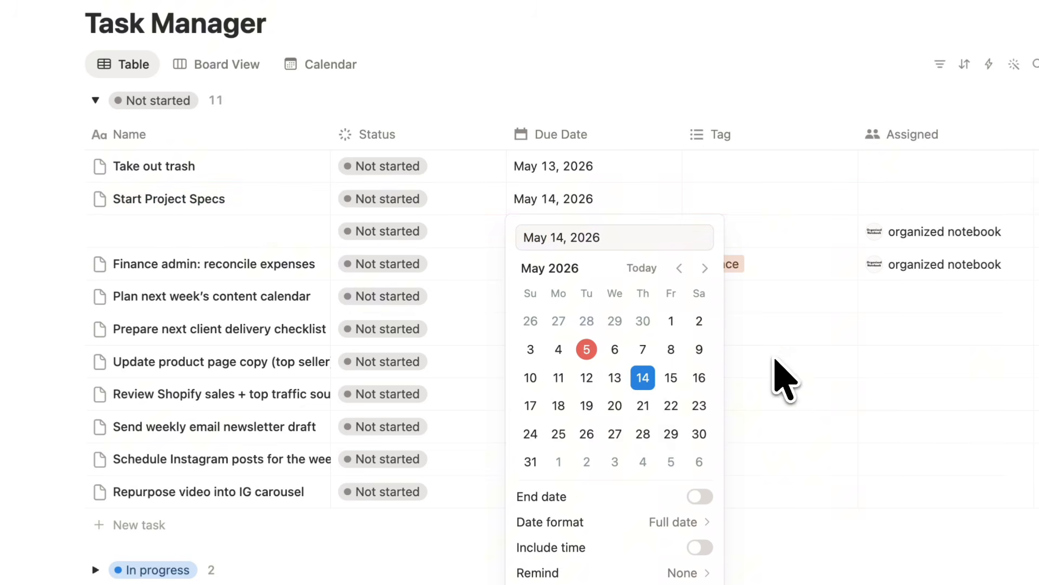
key(Escape)
- Add a conditional color setting based on Due Date to the Board View
click(227, 64)
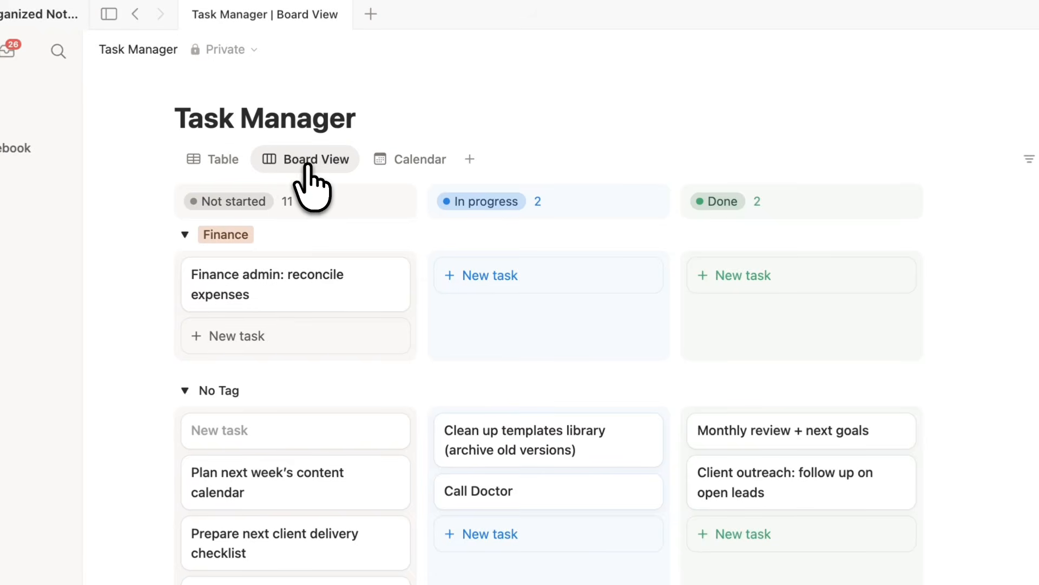
click(863, 82)
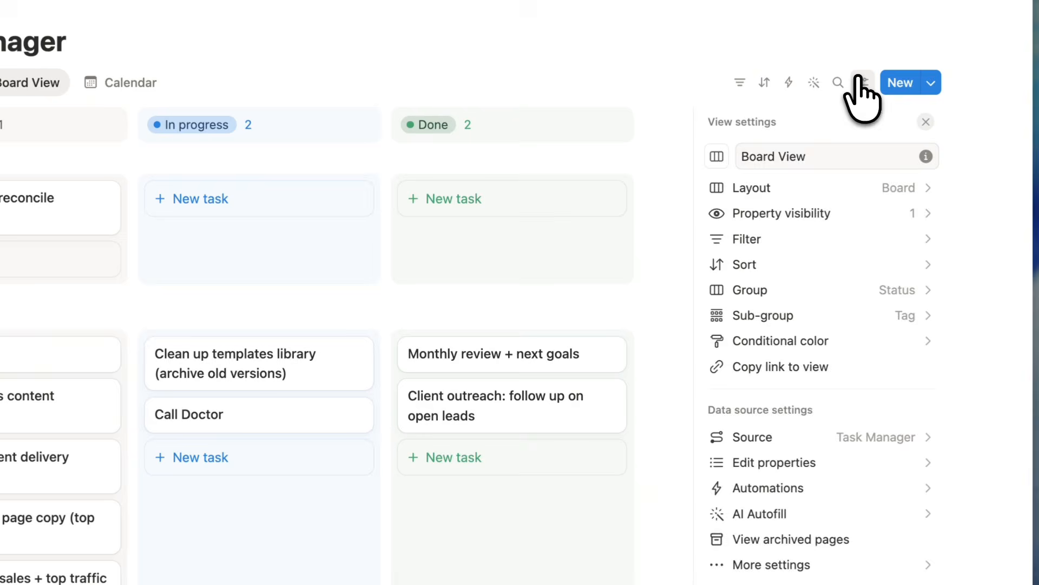
click(794, 346)
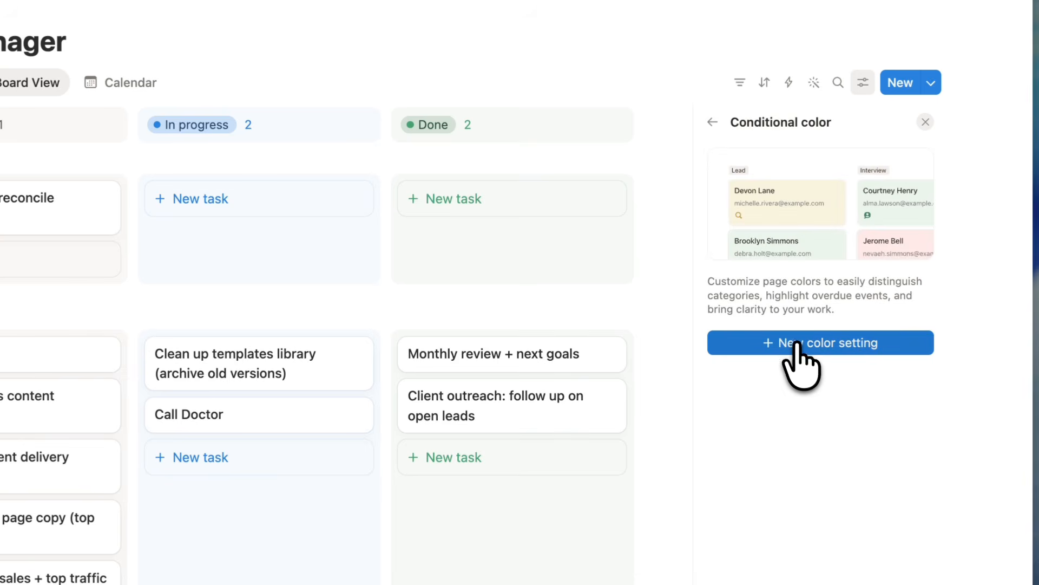
click(799, 347)
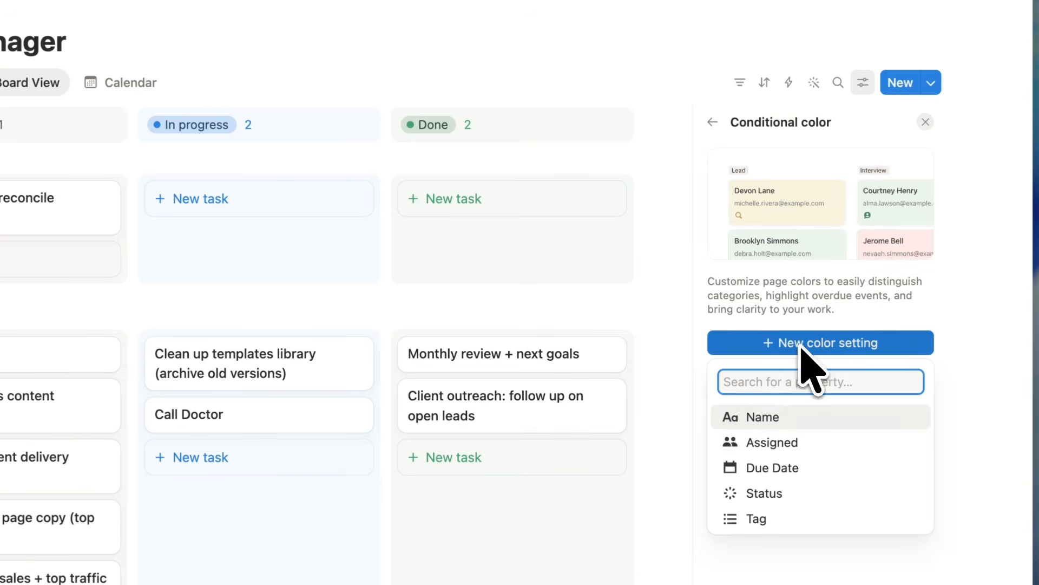
click(795, 464)
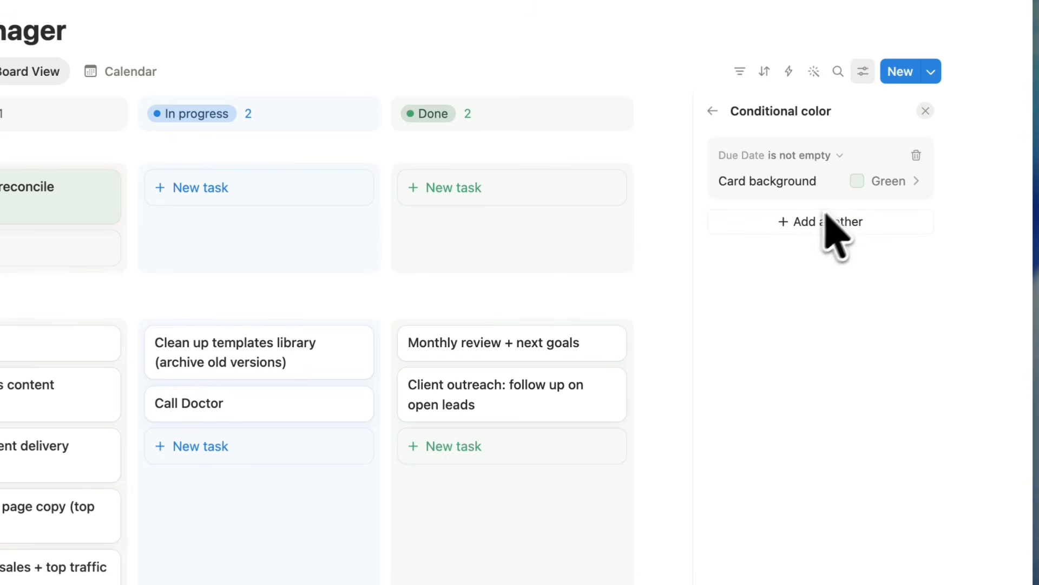
- Set the Board View color rule to apply when the start date is before Today, with a red card background
click(812, 156)
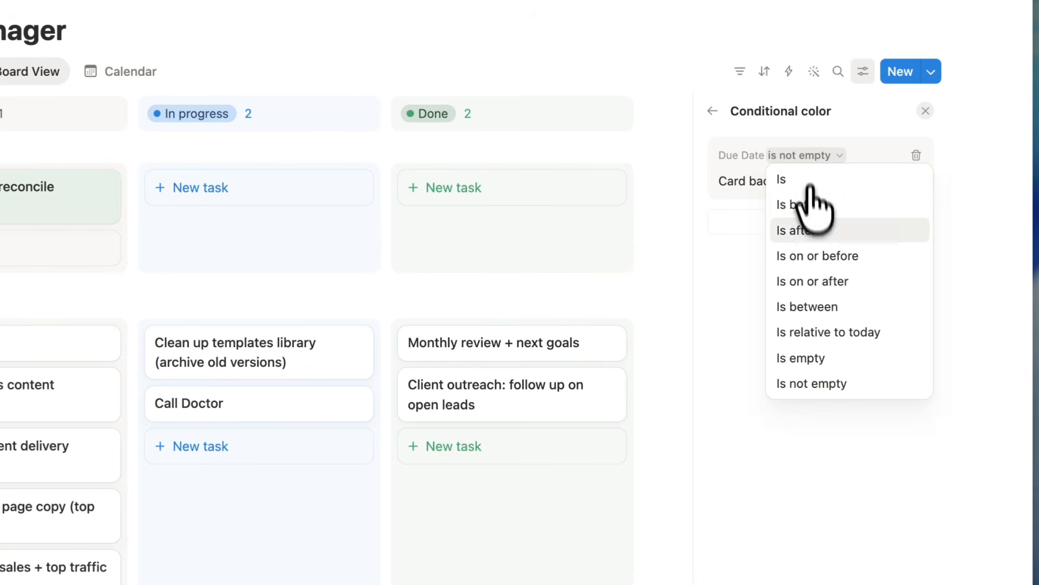
click(812, 205)
click(898, 181)
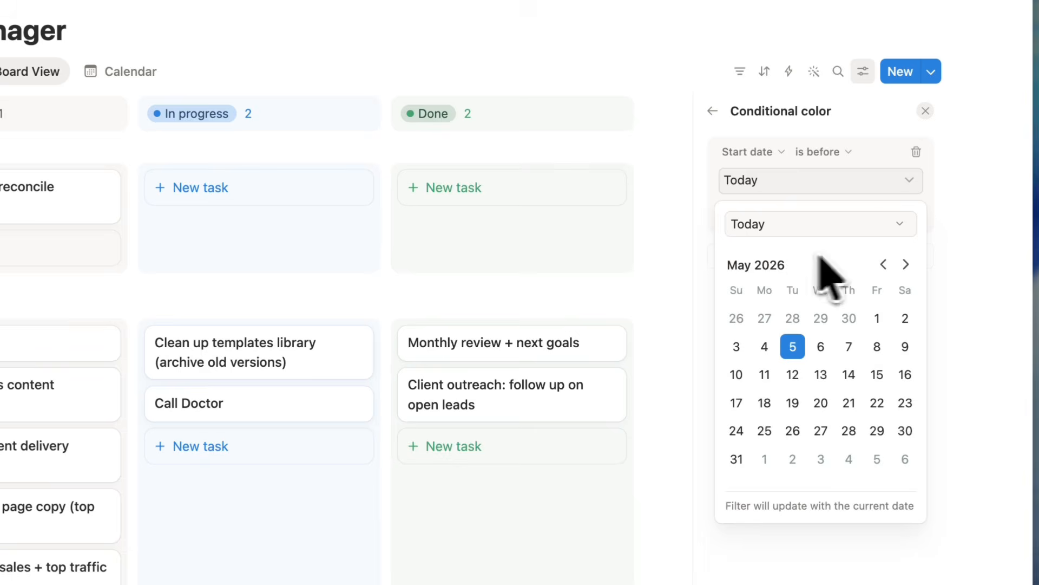
click(990, 306)
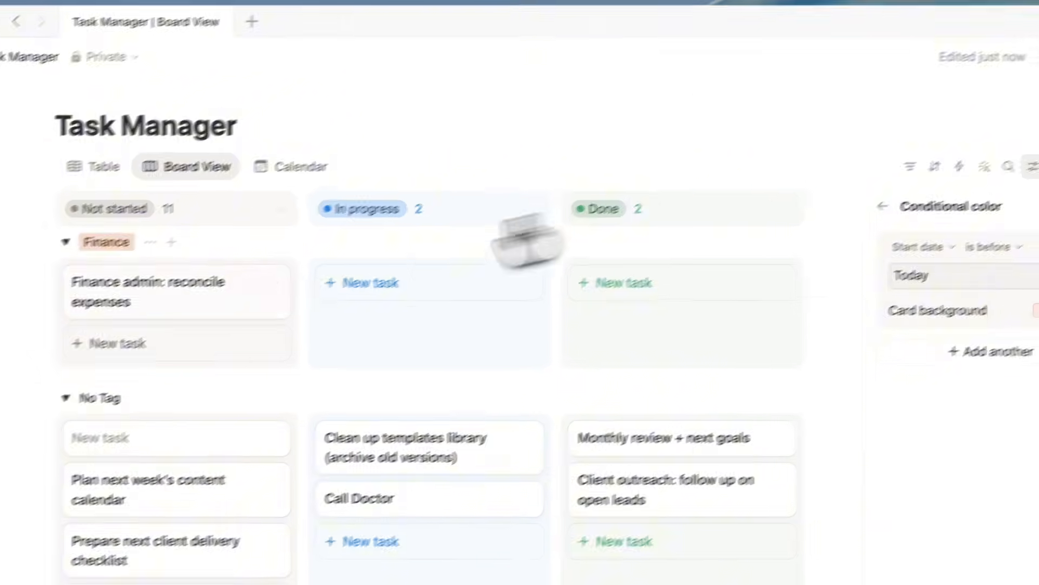
- Set the due date of the "Finance admin: reconcile expenses" task to May 1, 2026, and close the task
click(43, 212)
click(791, 165)
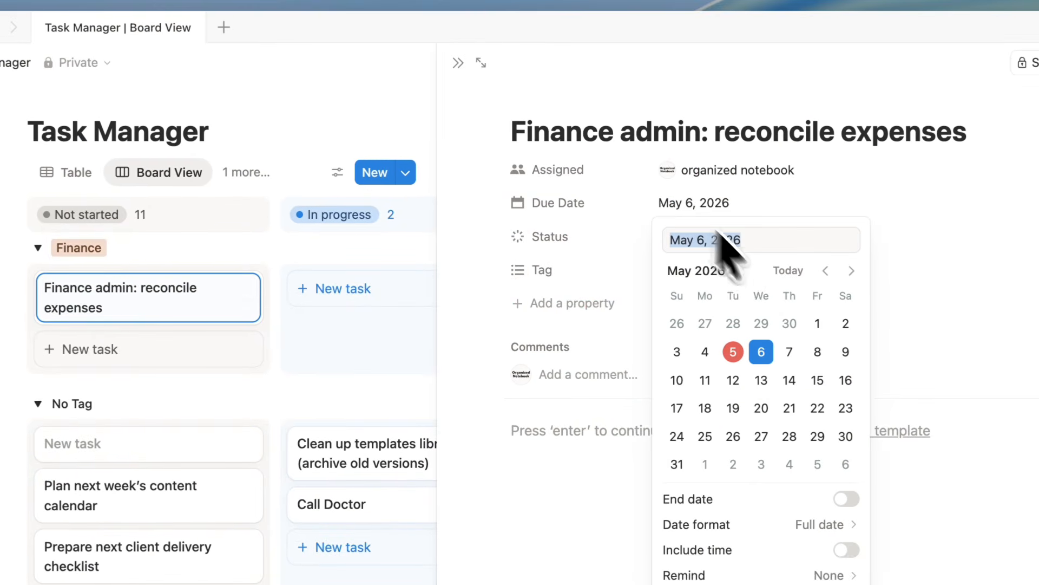
click(914, 286)
click(457, 64)
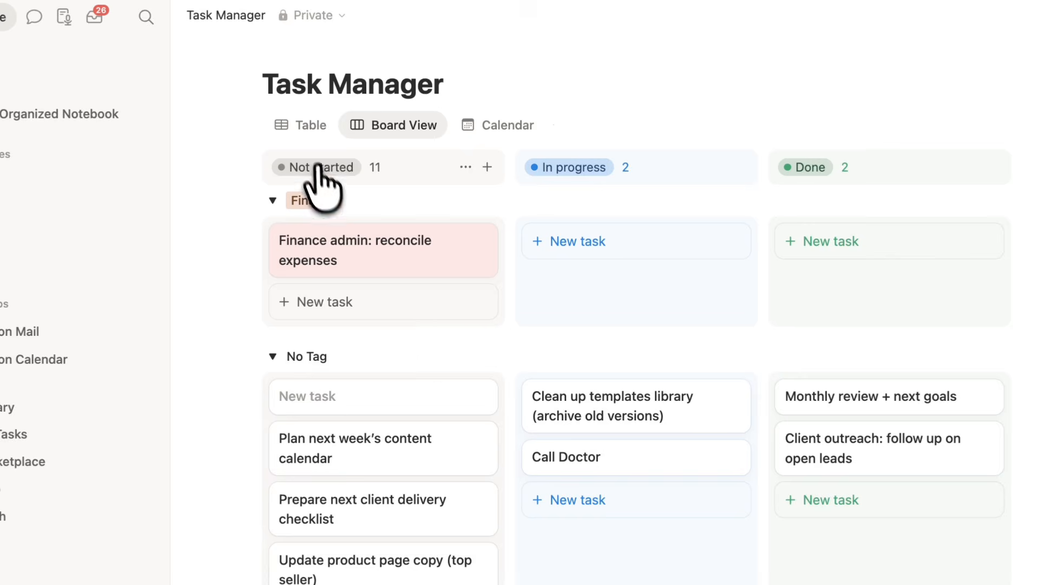
- Return to the Table view and turn on dependencies for the database, shifting only when dates overlap and avoiding weekends
click(301, 130)
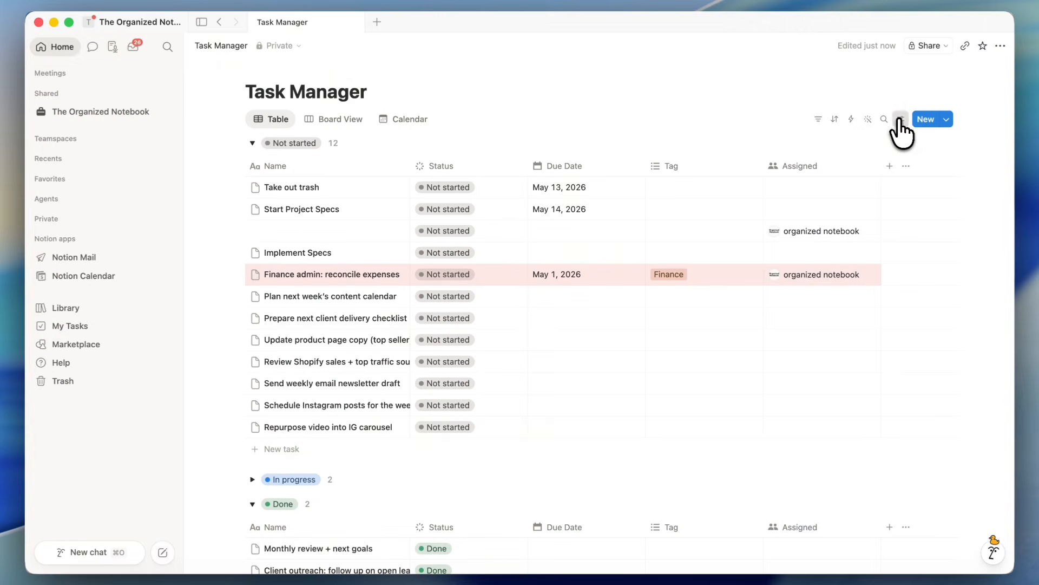
click(900, 121)
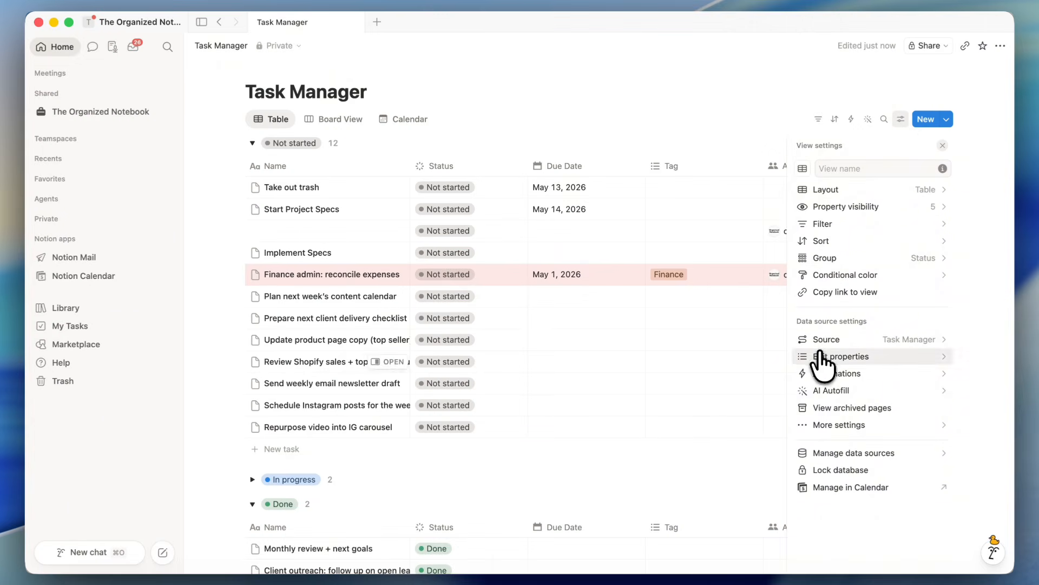
click(834, 425)
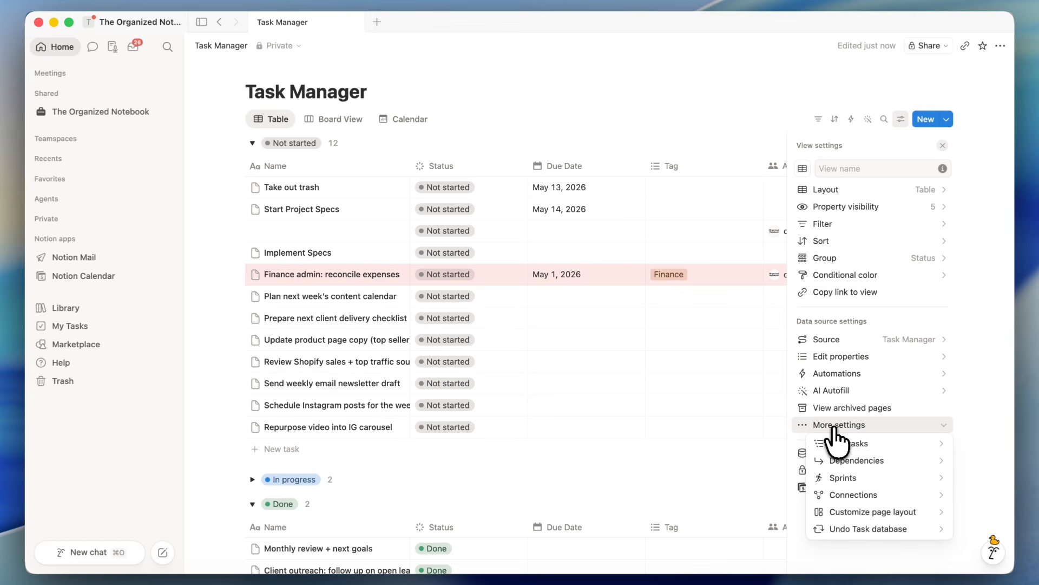
click(844, 461)
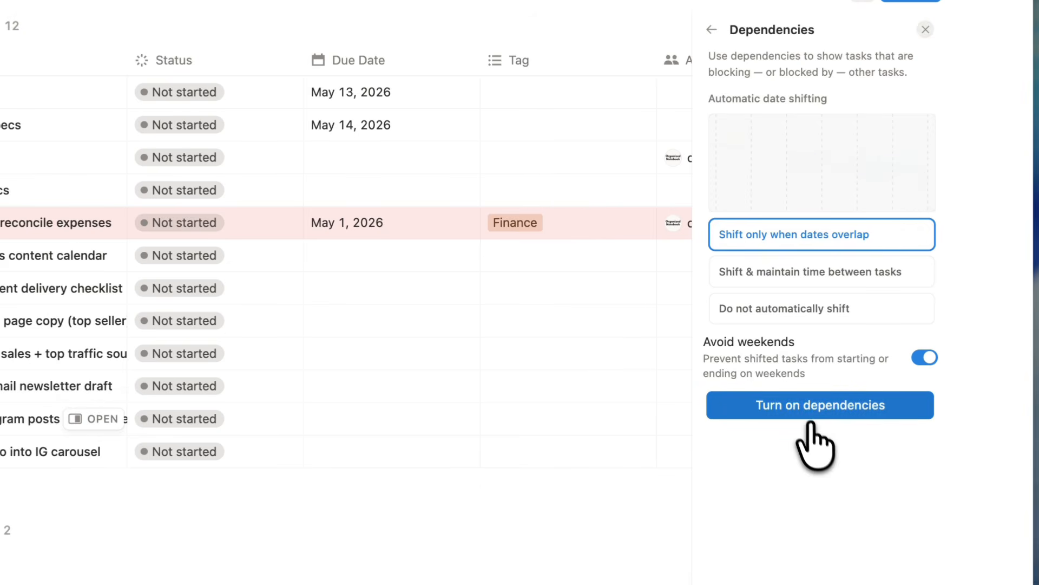
click(786, 407)
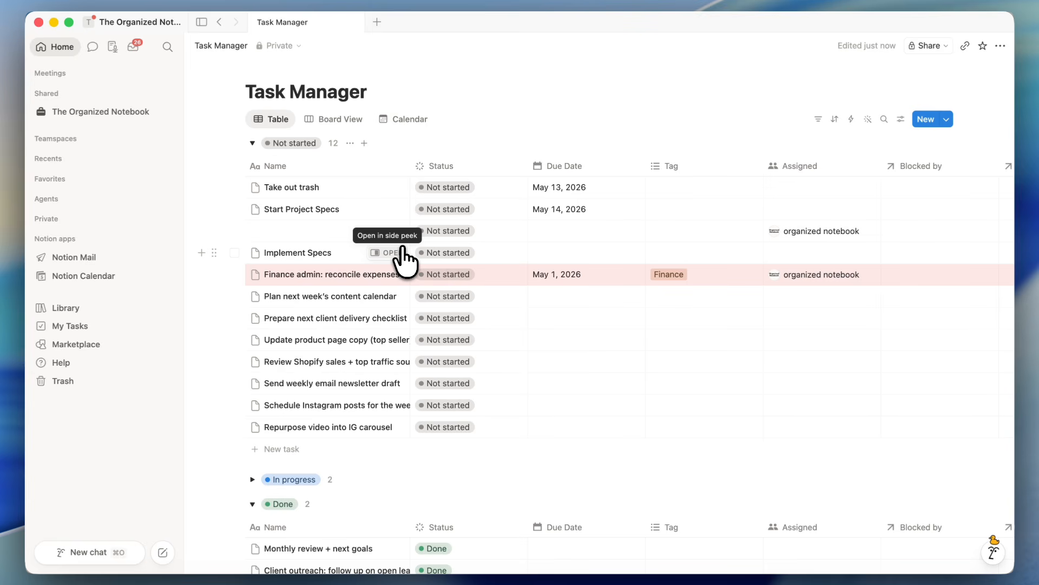
- Mark the "Implement Specs" task as blocked by "Start Project Specs"
click(390, 253)
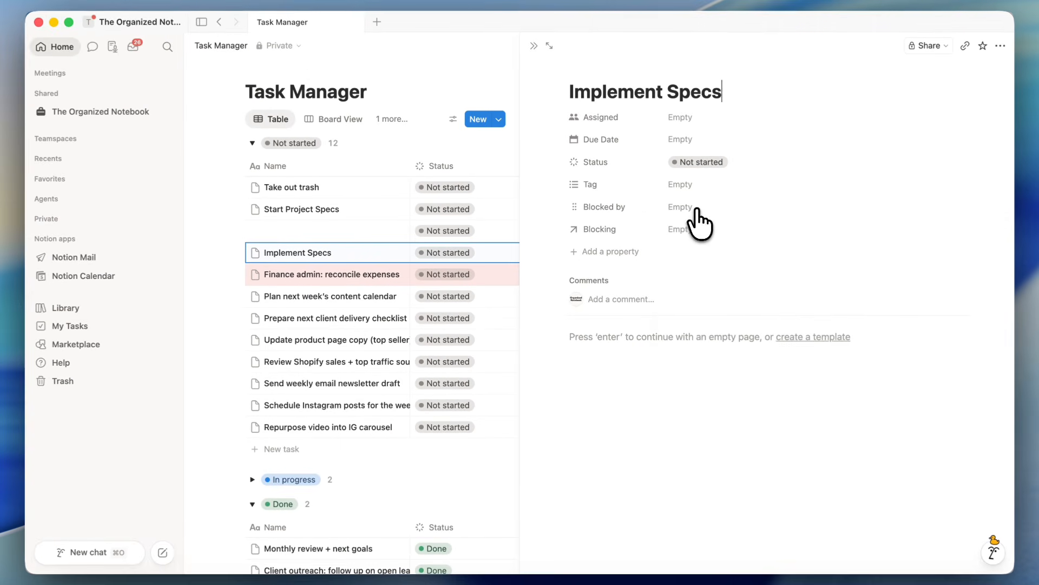
click(697, 208)
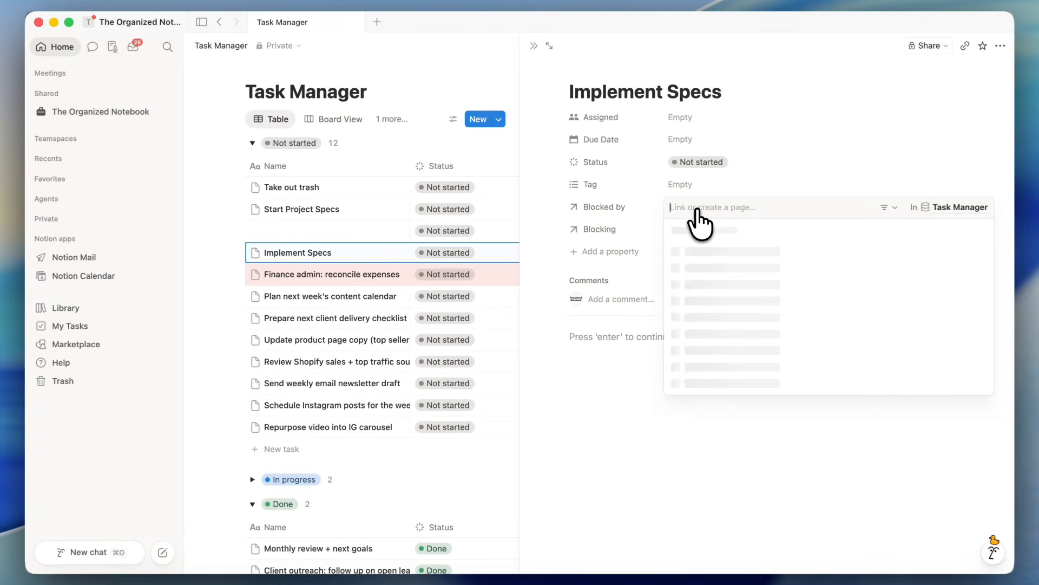
click(720, 244)
click(740, 179)
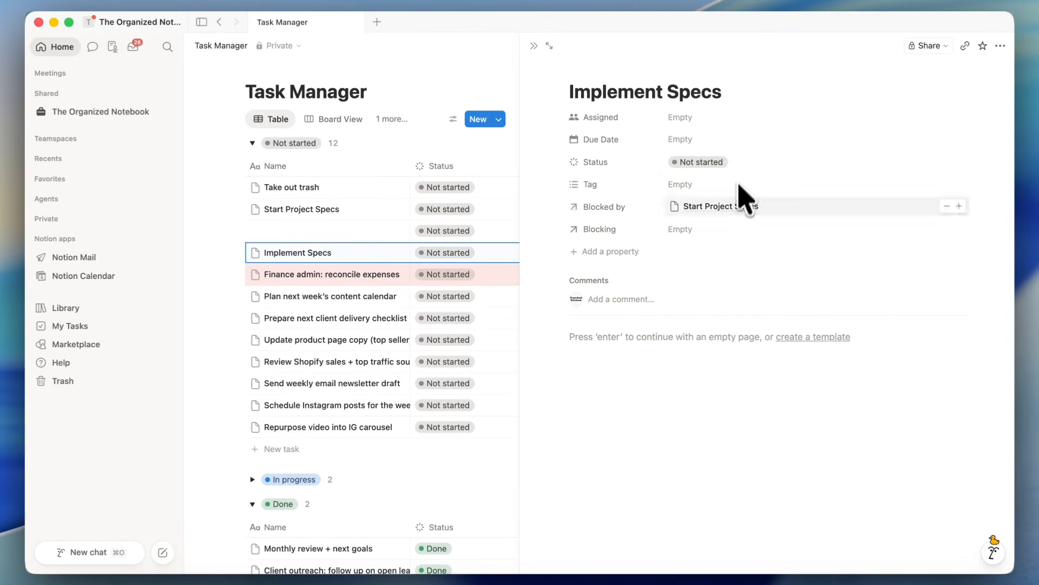
- Create a "Review Project Draft" task as the one blocked by "Implement Specs", and close the task page
click(682, 230)
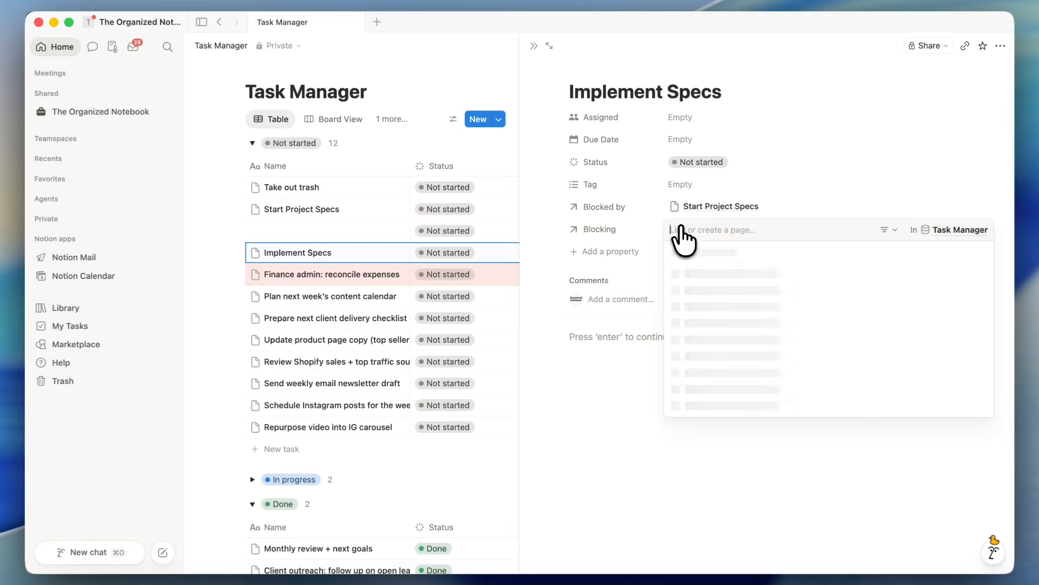
text(Rev)
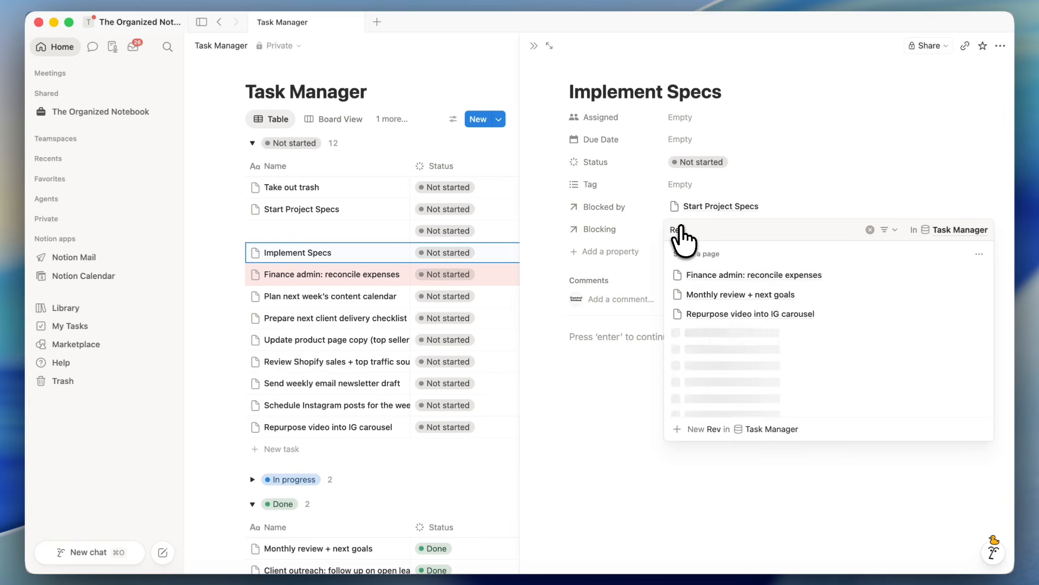
text(iew Project Draf)
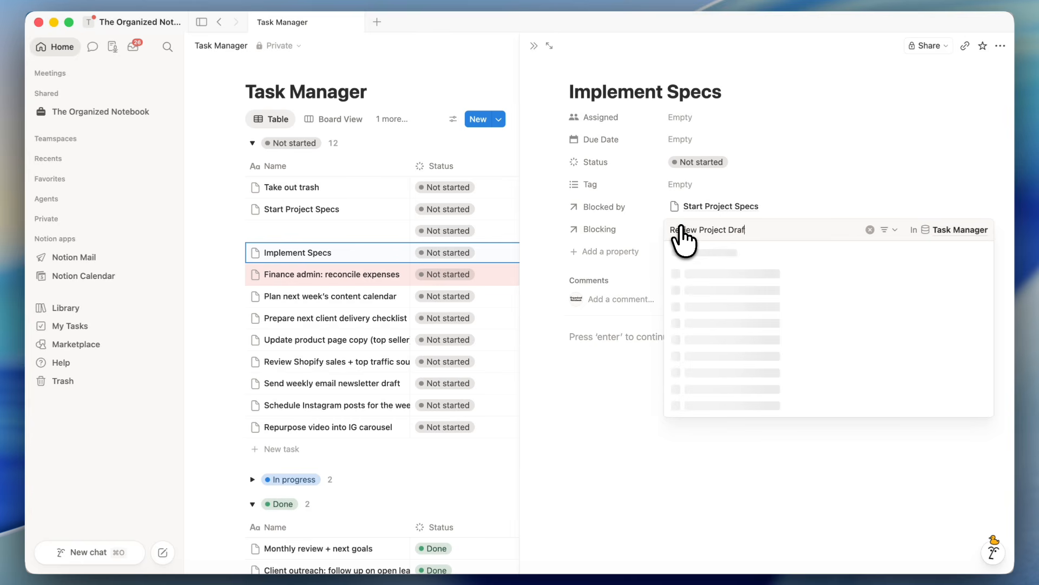
text(t)
key(Return)
key(Escape)
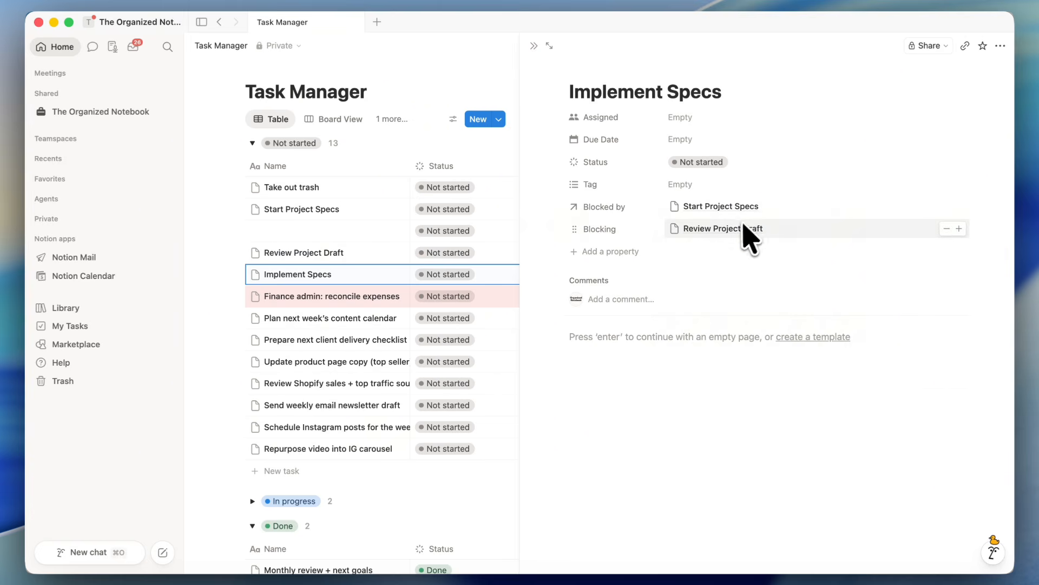
click(534, 46)
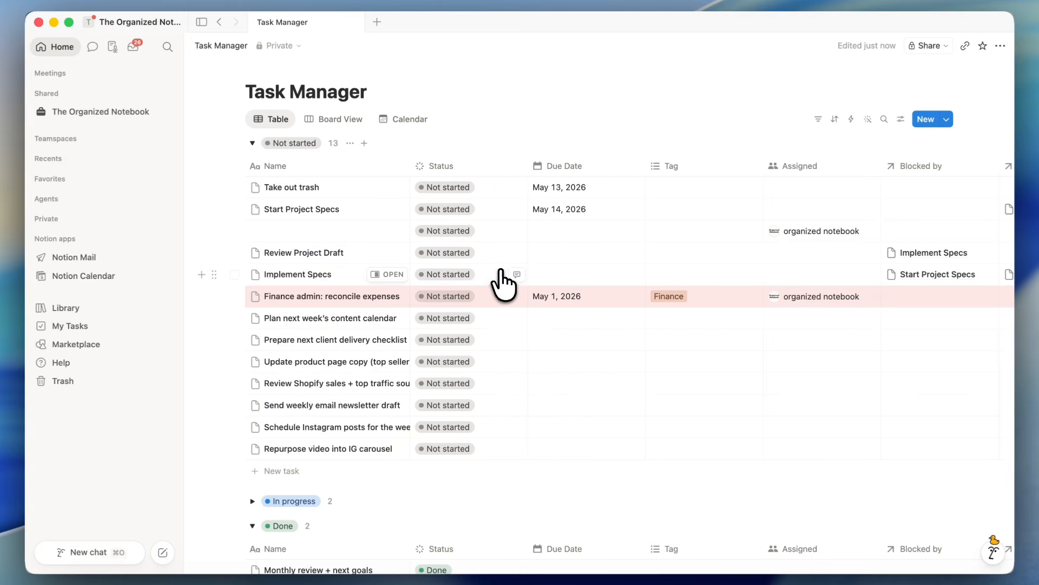
- Rename the "Blocked by" property to "Previous Task" and place its column after the Blocking column
scroll(501, 283, right, 5)
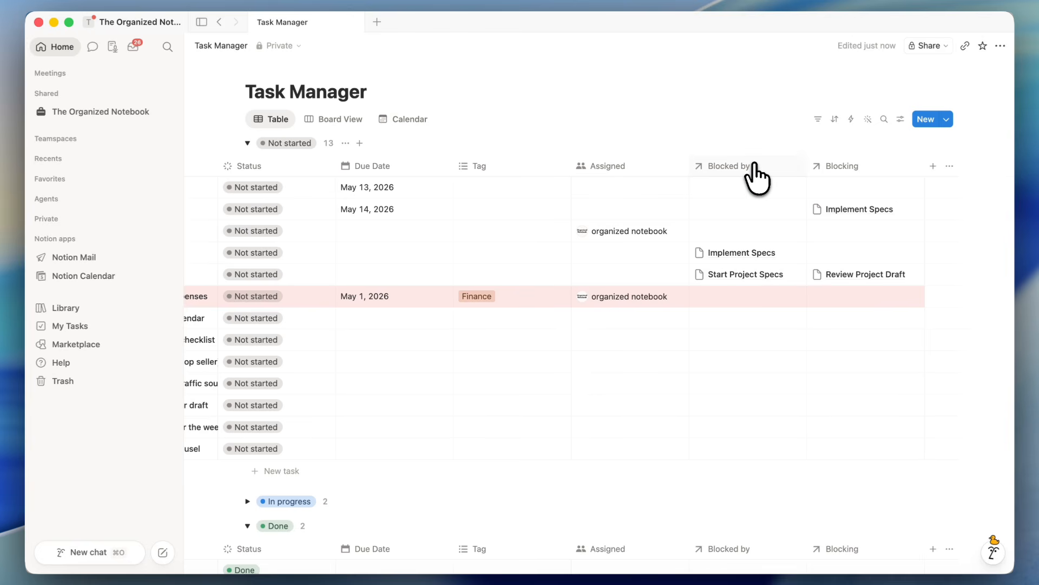
scroll(757, 177, left, 3)
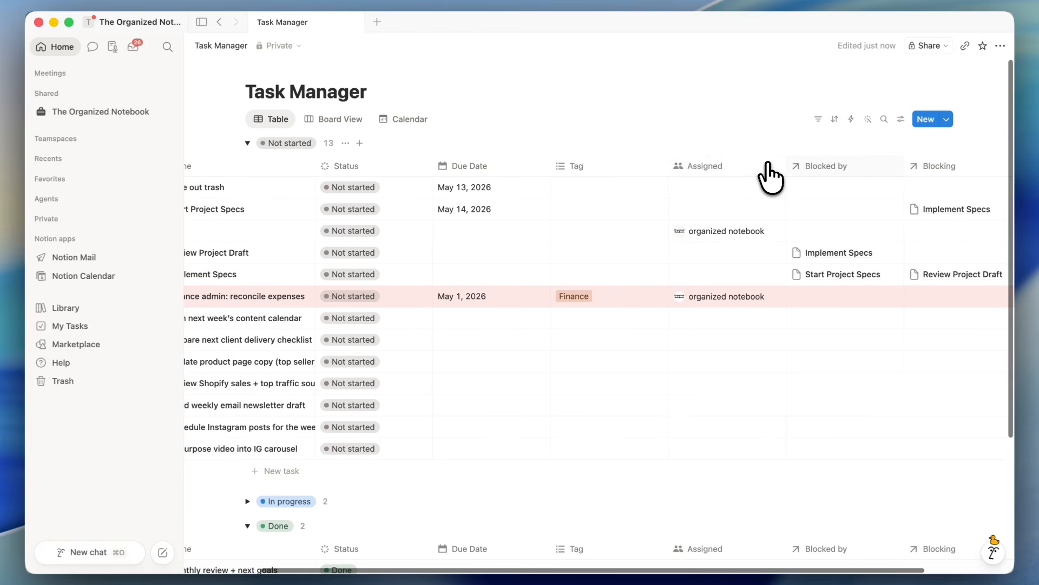
click(818, 167)
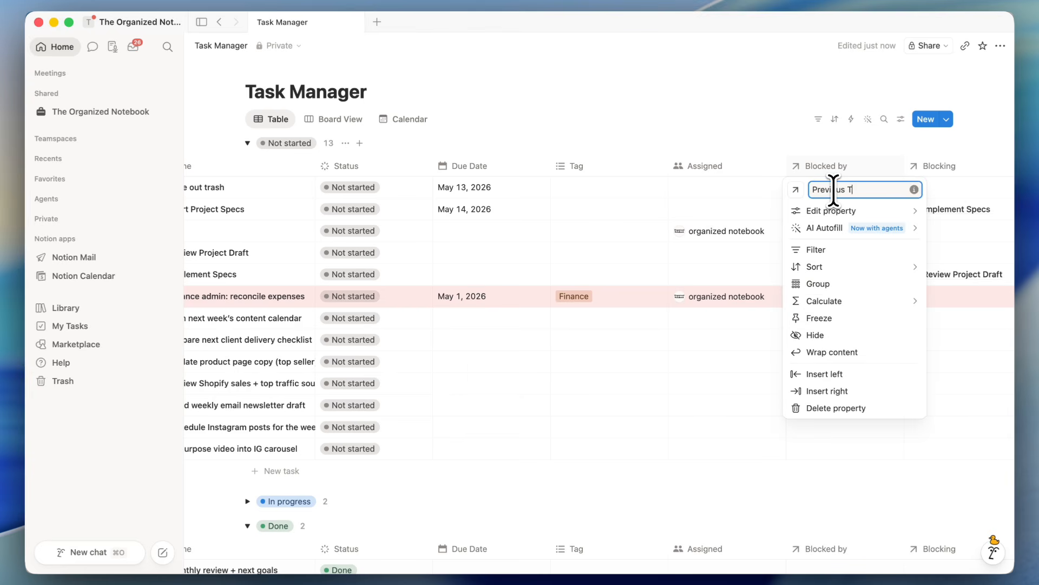
click(849, 162)
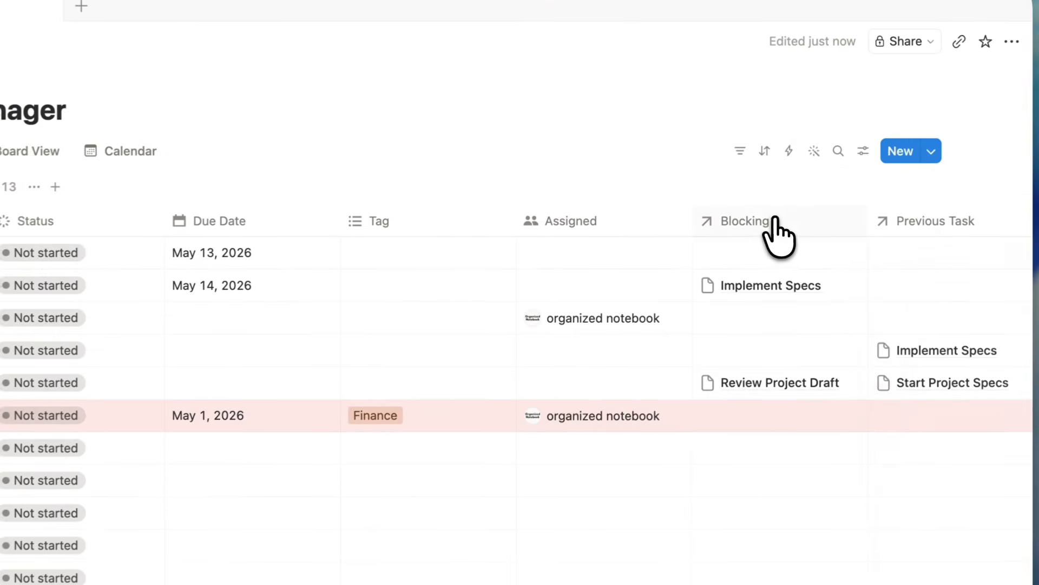
- Rename the "Blocking" property to "Next Action"
click(842, 166)
double_click(771, 254)
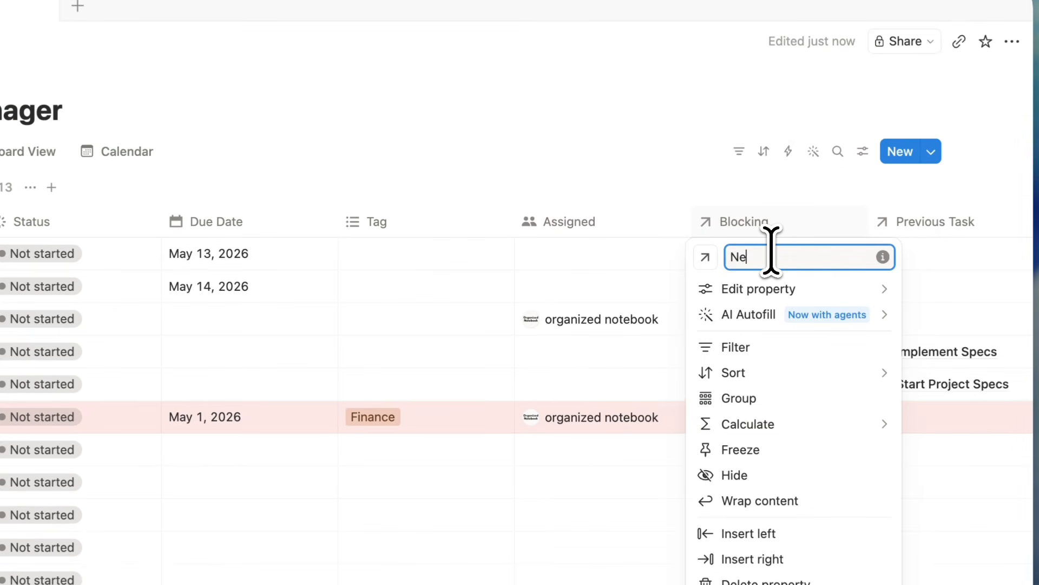
text(Next Action)
key(Return)
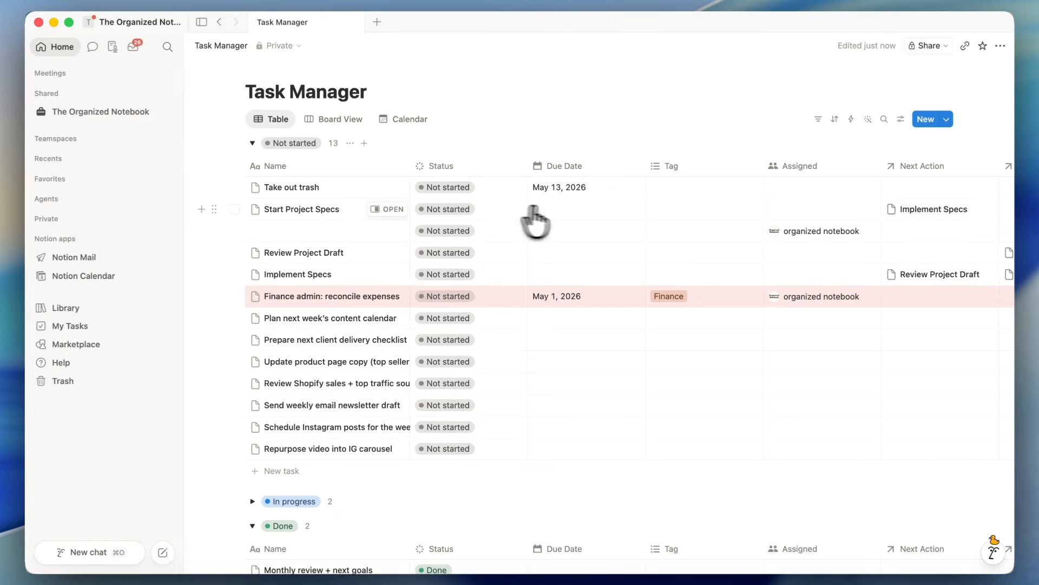
- Set the due date of the "Start Project Specs" task to May 7, 2026
click(567, 210)
click(620, 312)
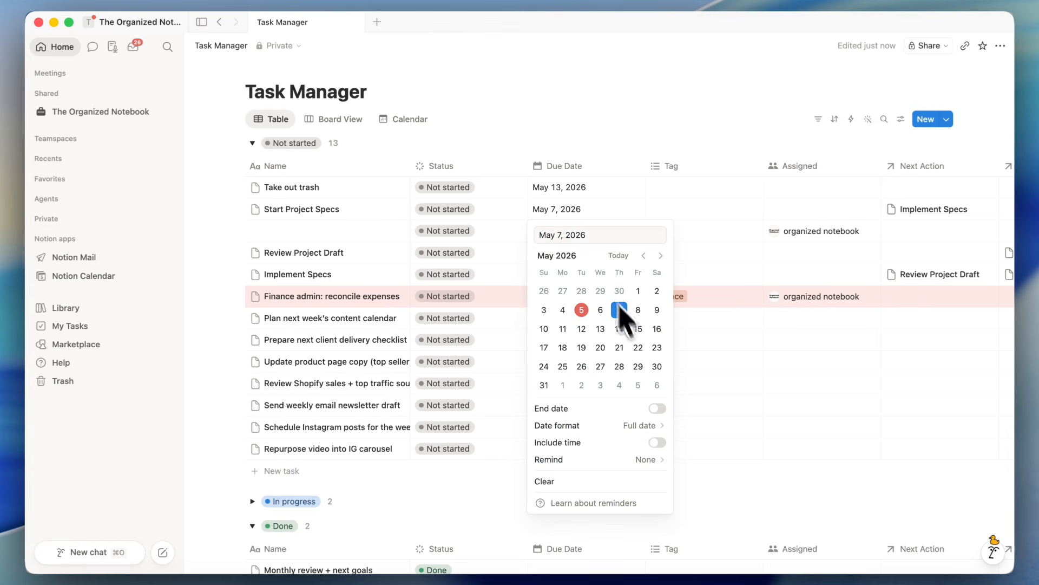
click(565, 202)
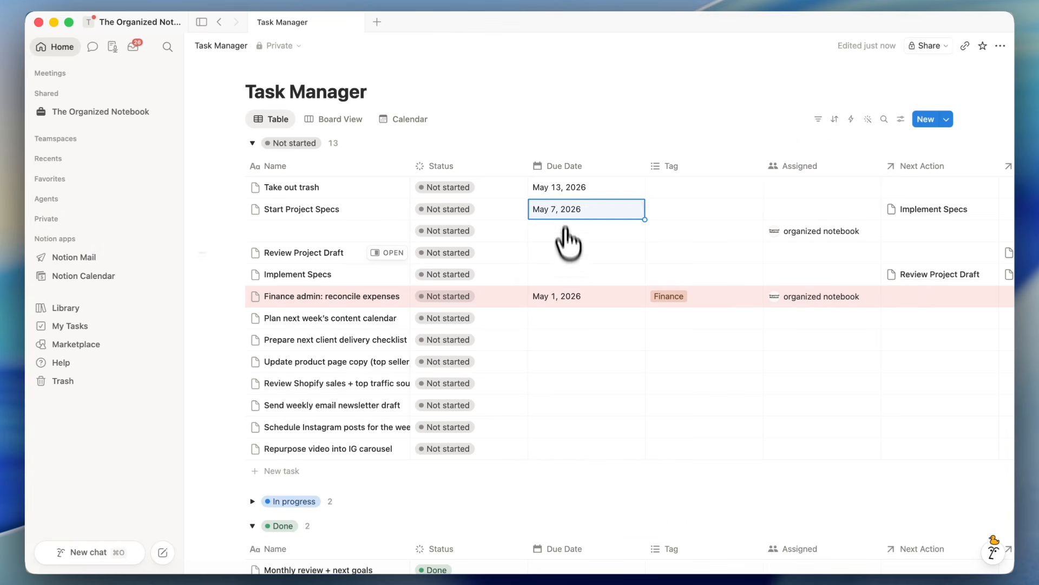
- Set the due date of the "Implement Specs" task to May 14, 2026
click(569, 279)
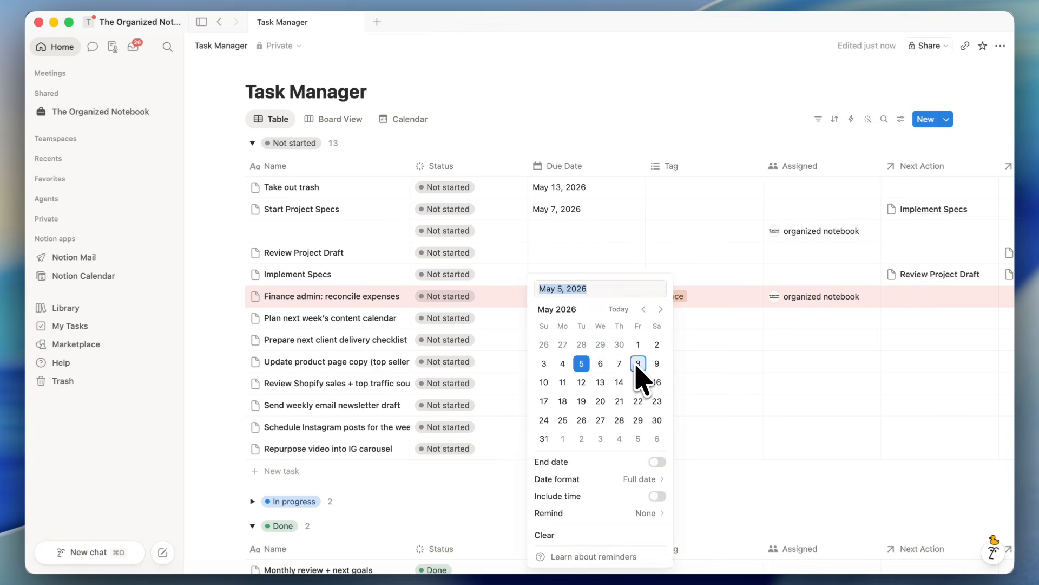
click(619, 382)
click(598, 225)
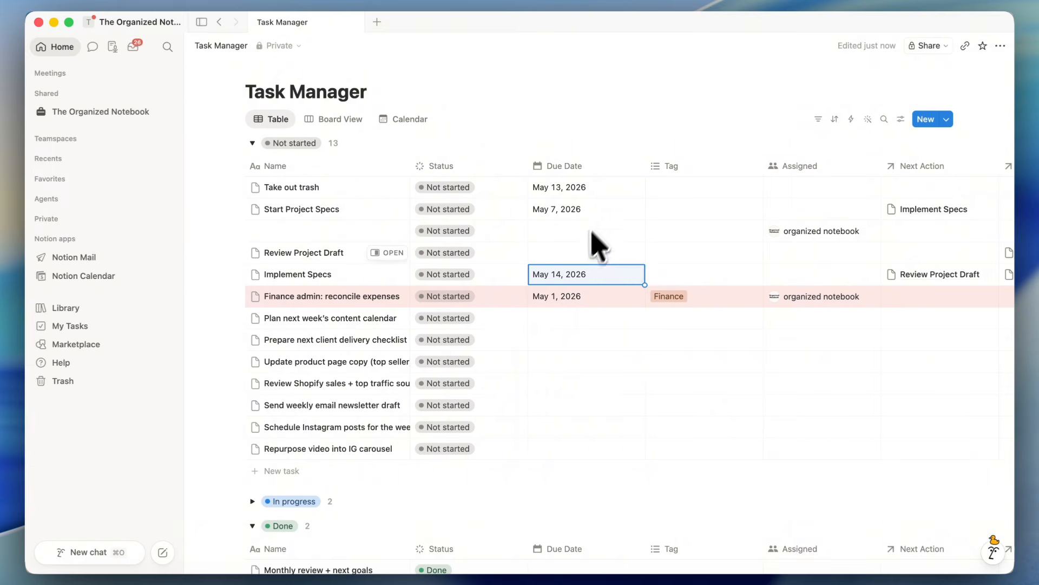
scroll(617, 274, right, 5)
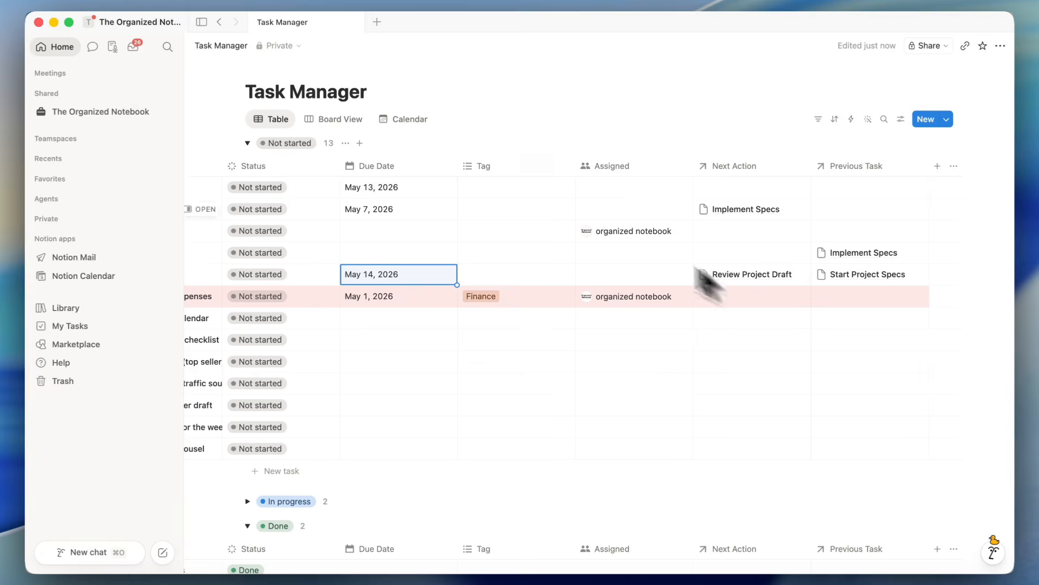
scroll(454, 145, left, 5)
- Add a timeline view named "Timeline" to the Task Manager database and close its settings
click(444, 119)
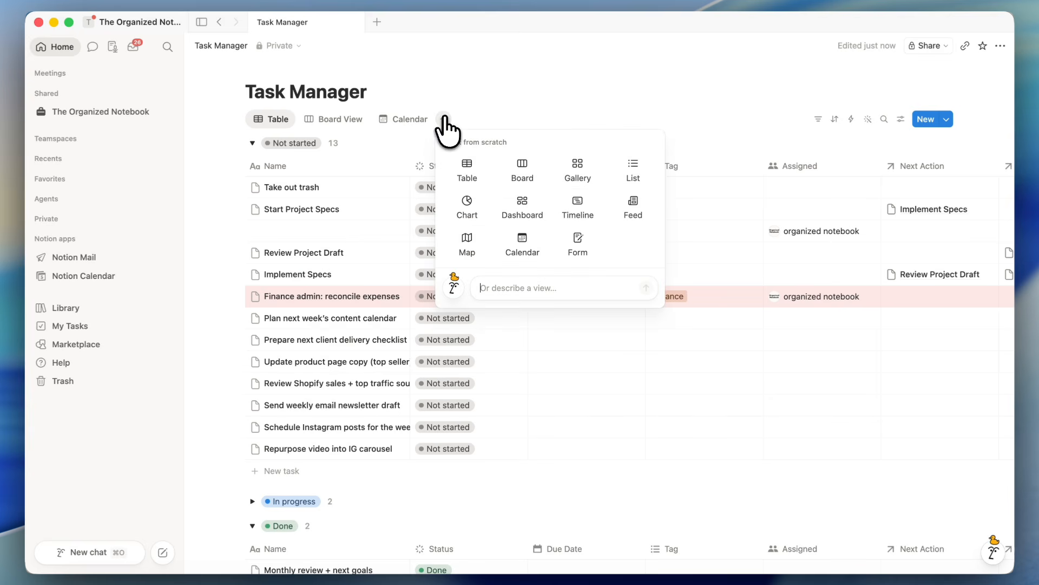
click(577, 211)
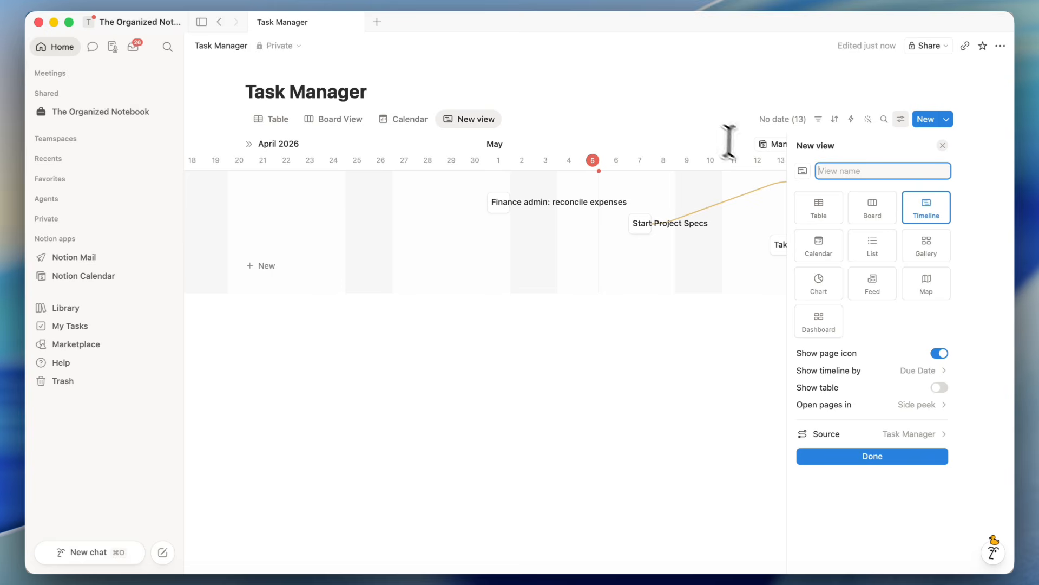
text(Timeline)
key(Return)
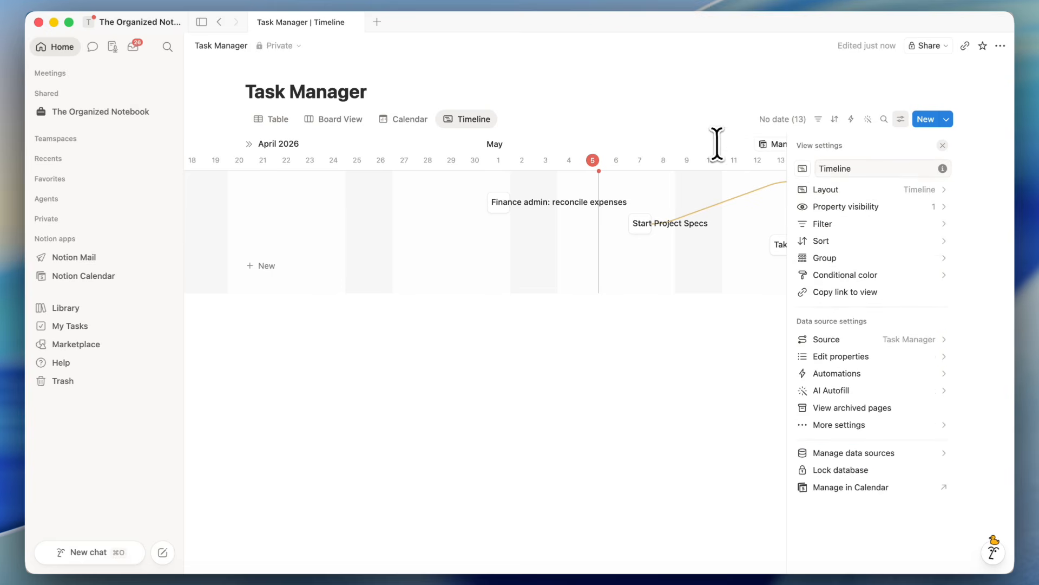
key(Escape)
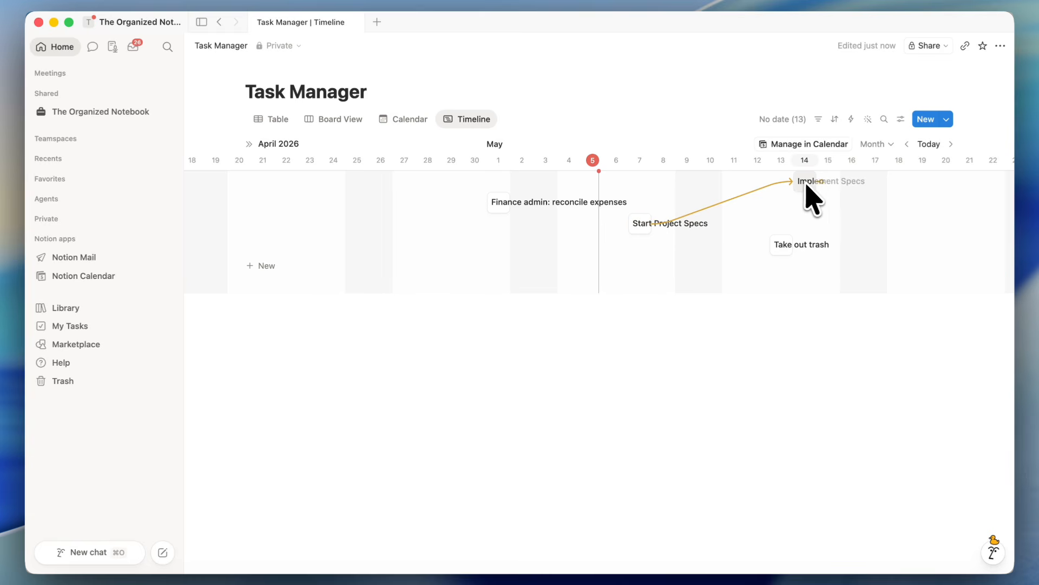
- Create a "Task here" task spanning May 19 to 23 on the timeline and link it as dependent on "Implement Specs"
scroll(731, 278, right, 5)
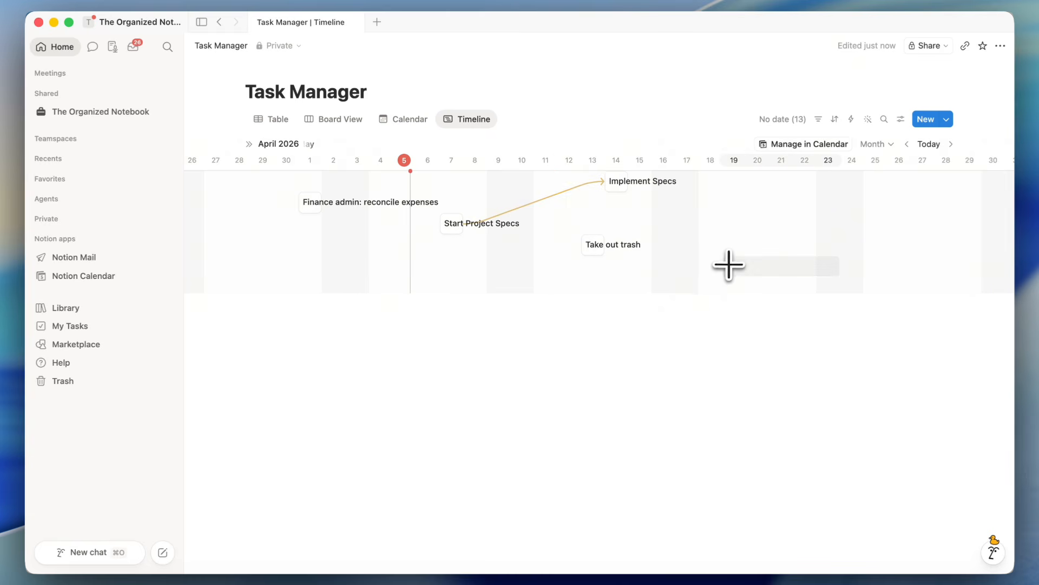
click(730, 265)
text(Task here)
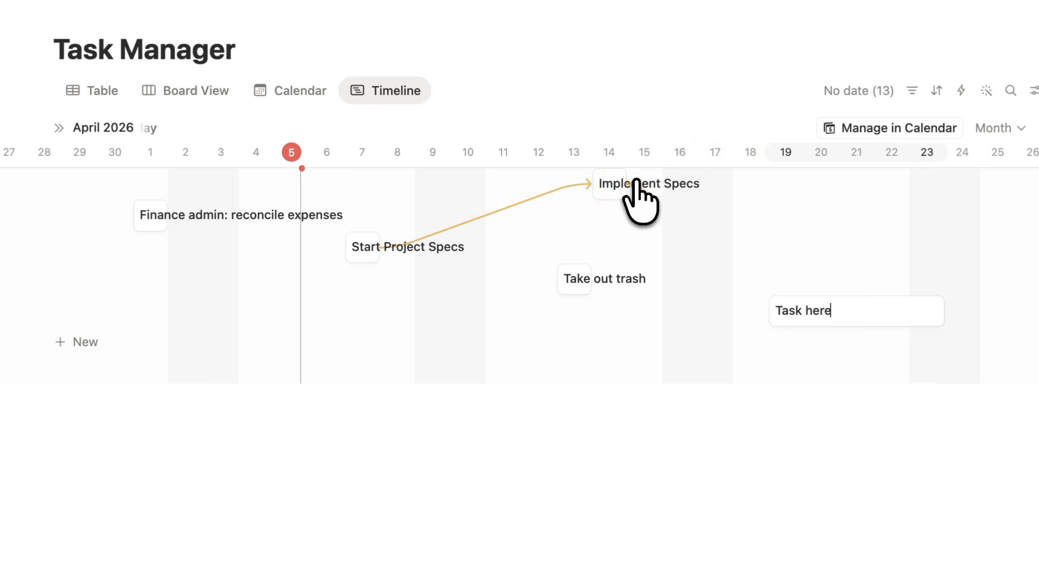
drag(629, 185, 766, 307)
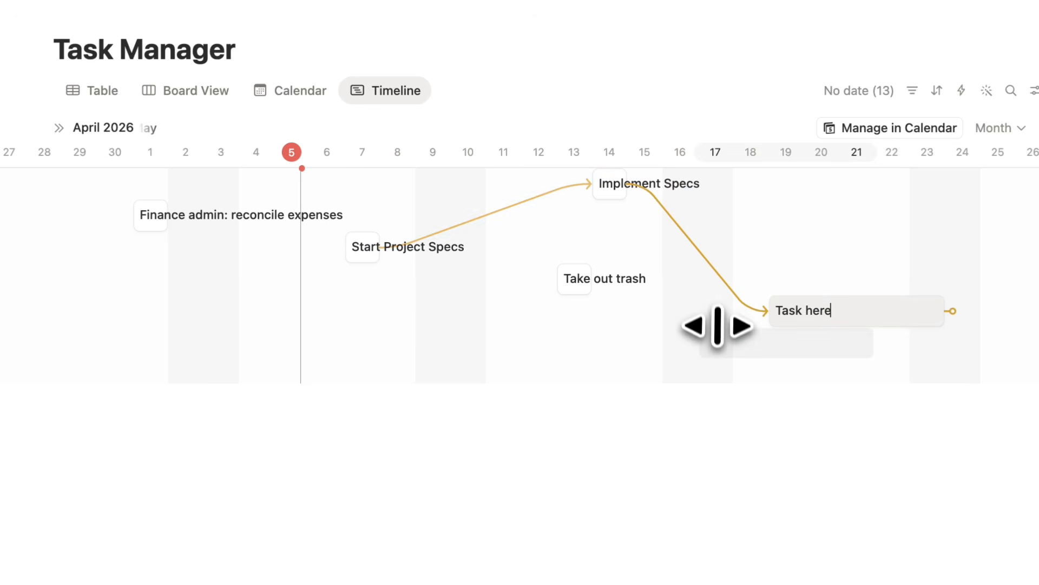
- Return to the Table view and open the "Start Project Specs" task to examine its Next Action and Previous Task relations
click(325, 172)
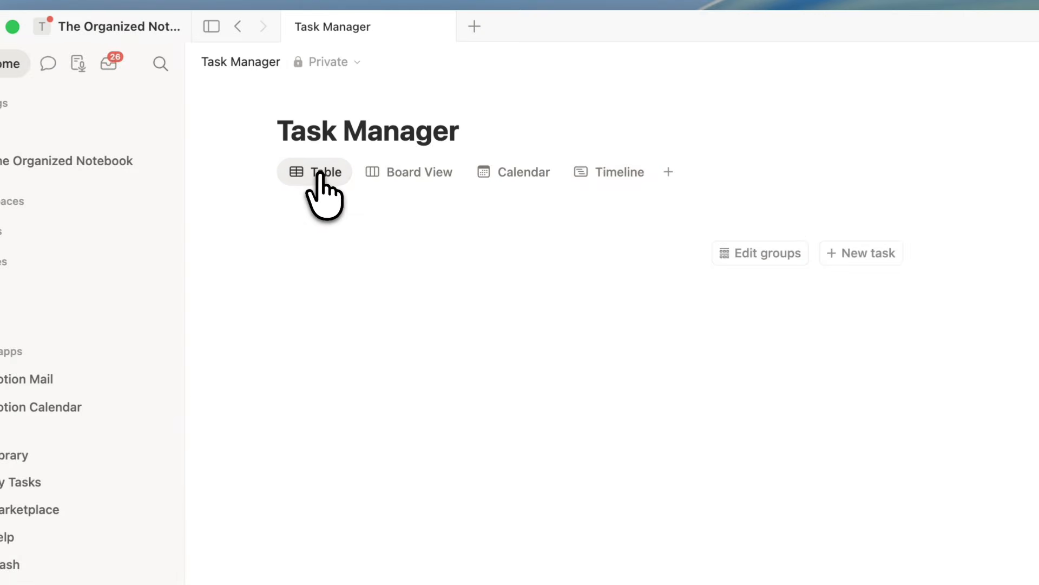
scroll(462, 537, right, 1)
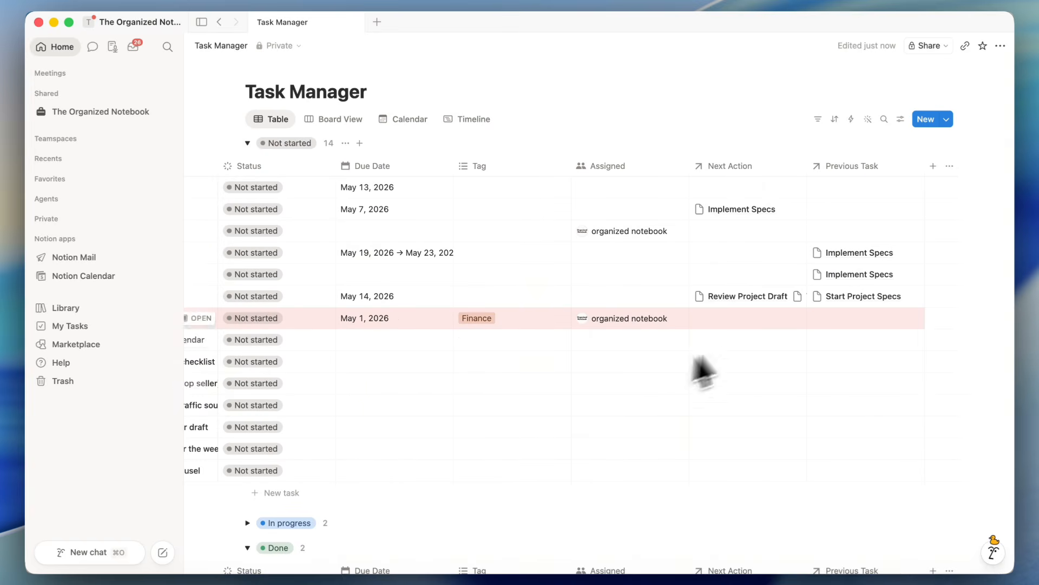
scroll(704, 230, left, 4)
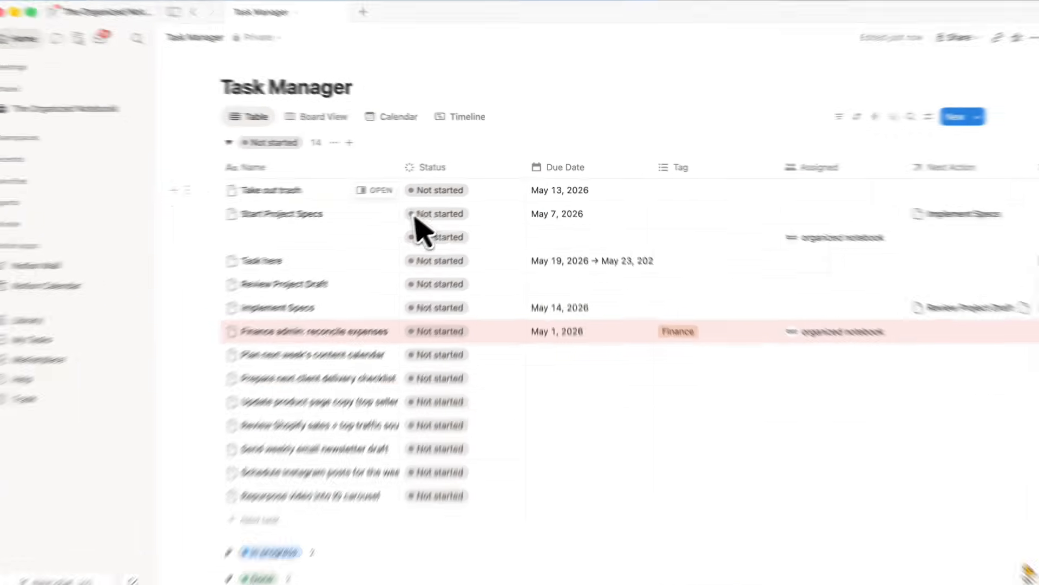
click(373, 209)
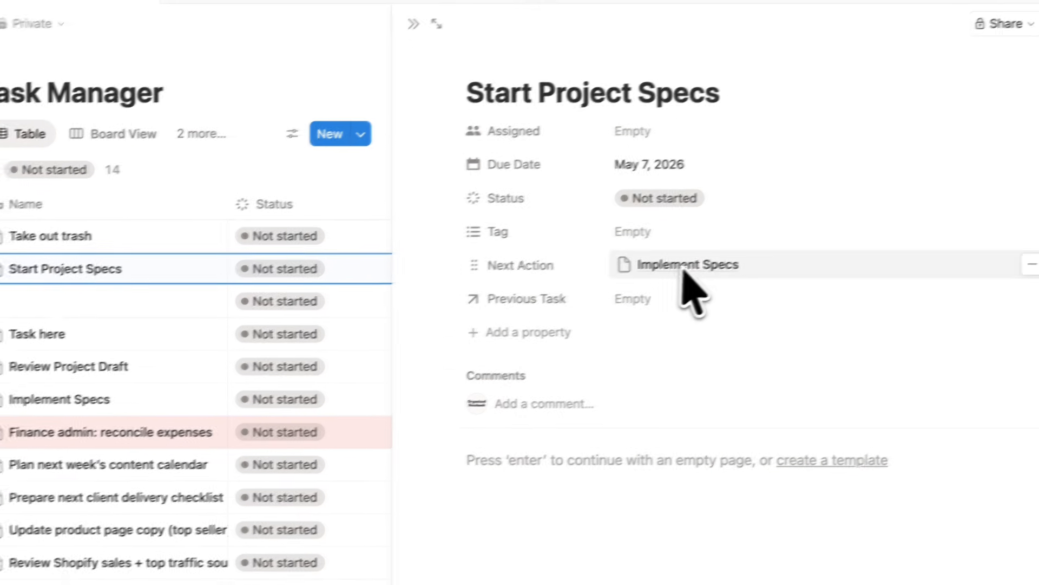
click(634, 274)
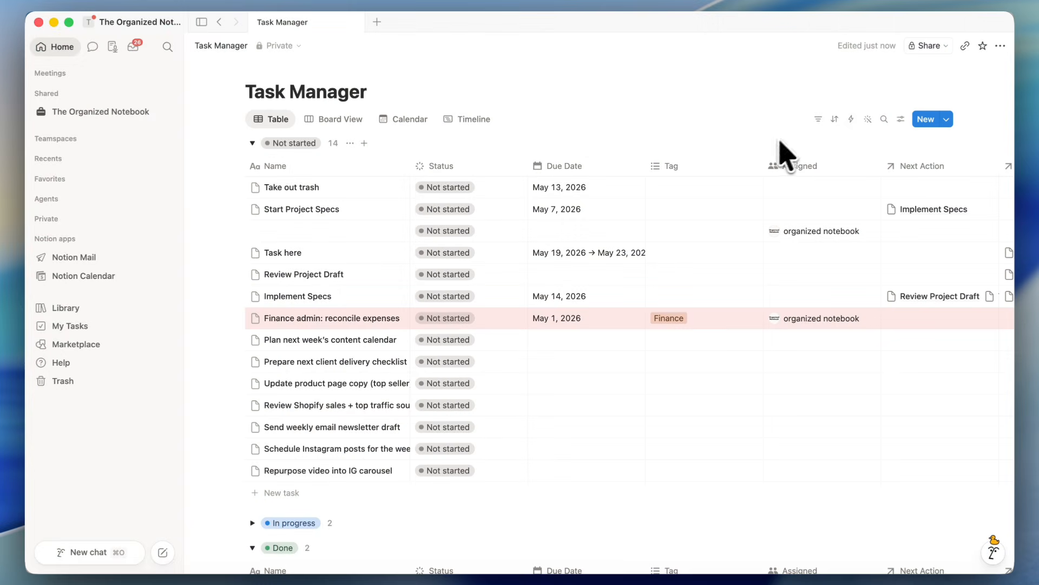
- Turn on sub-tasks for the Task Manager database
click(901, 119)
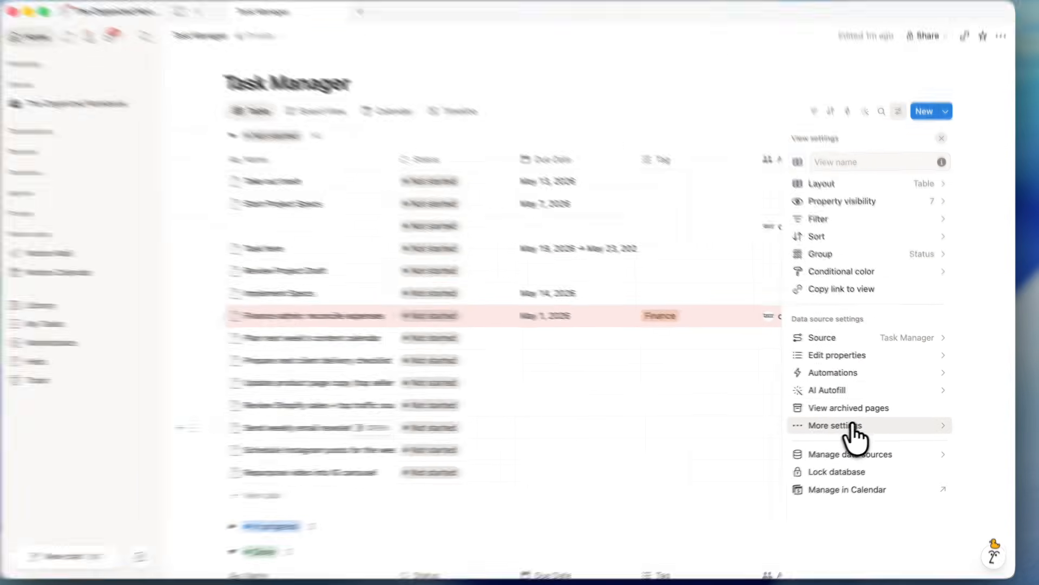
click(853, 426)
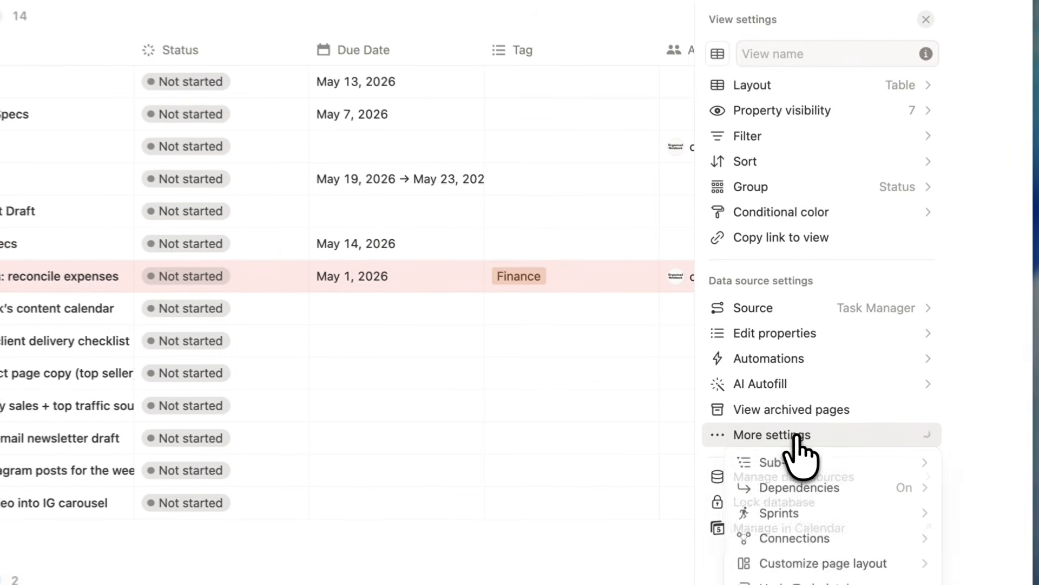
click(844, 445)
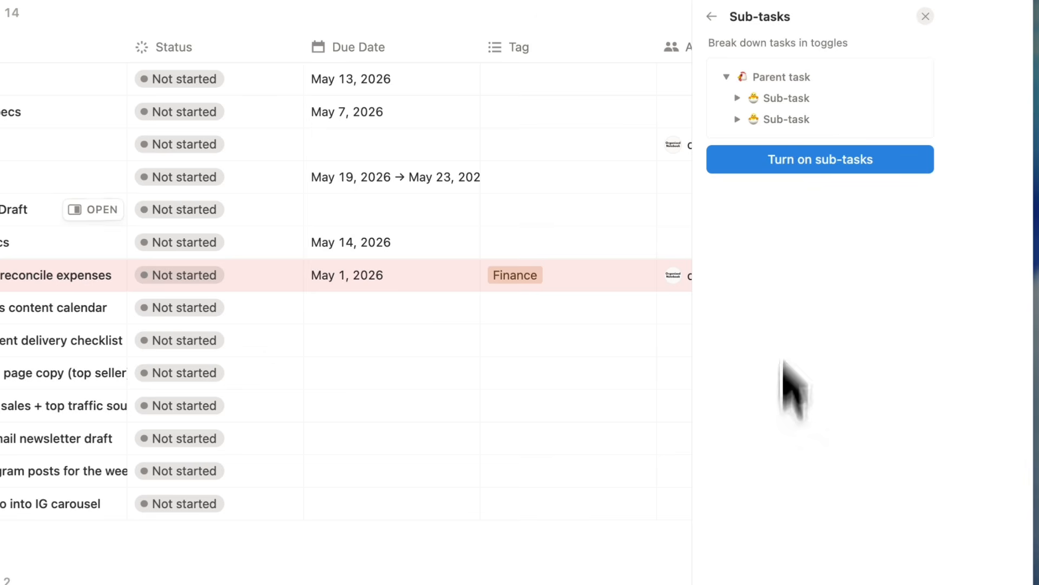
click(783, 160)
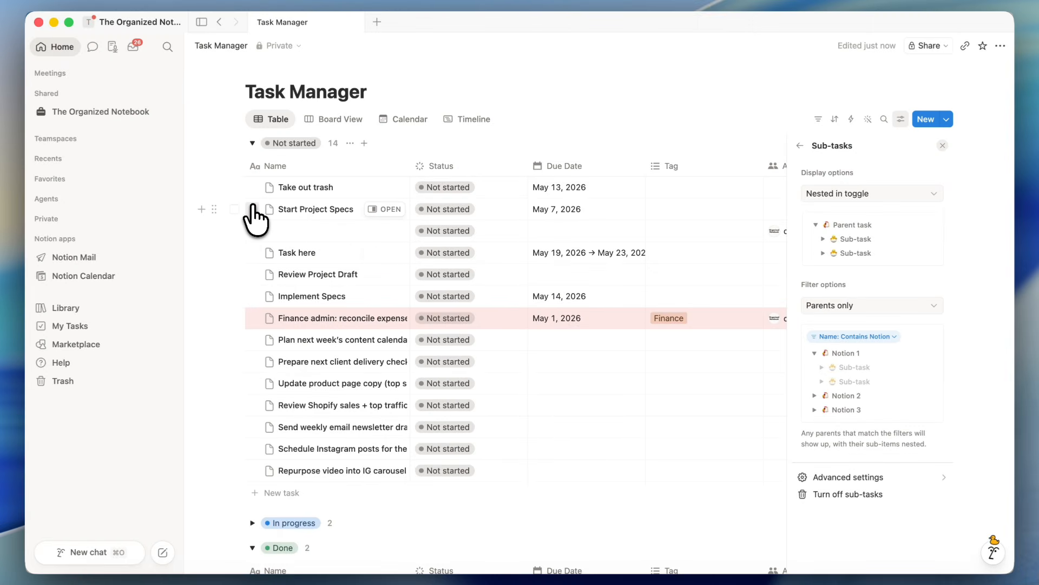
- Add the sub-items "email 1" and "email 2" under the "Send weekly email newsletter draft" task and mark both as Done
click(252, 426)
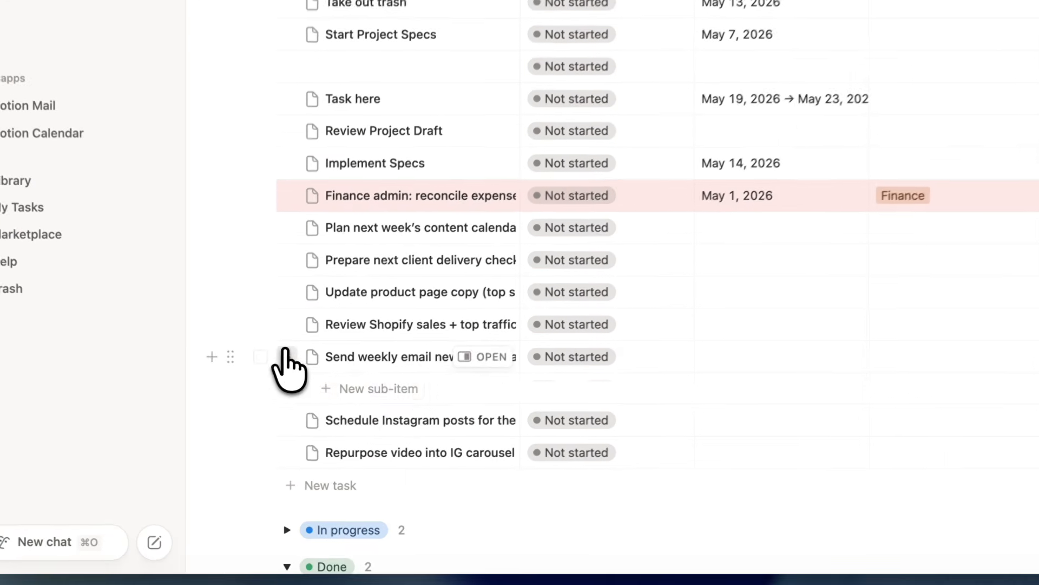
click(368, 389)
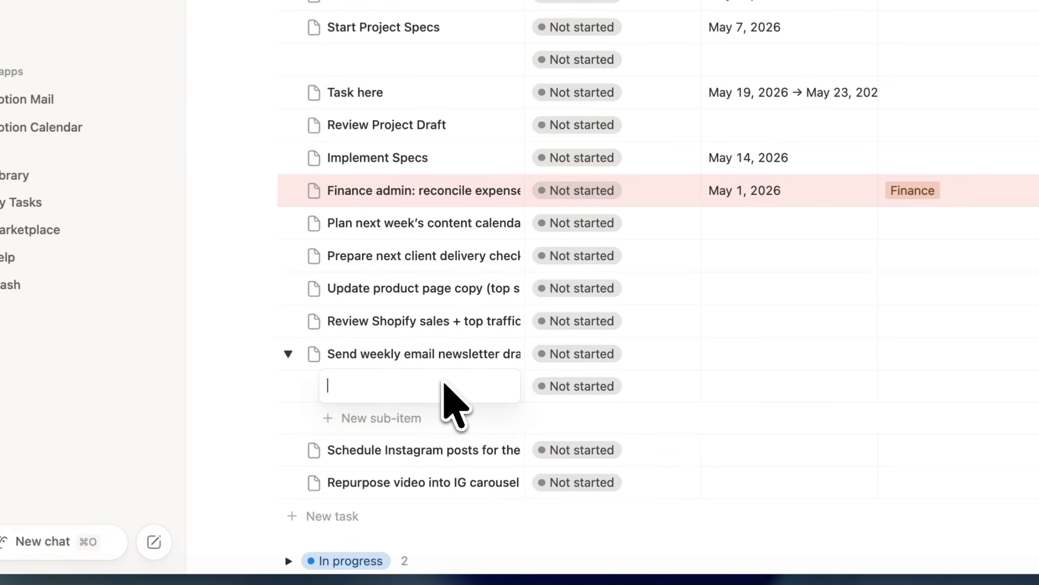
text(email 1)
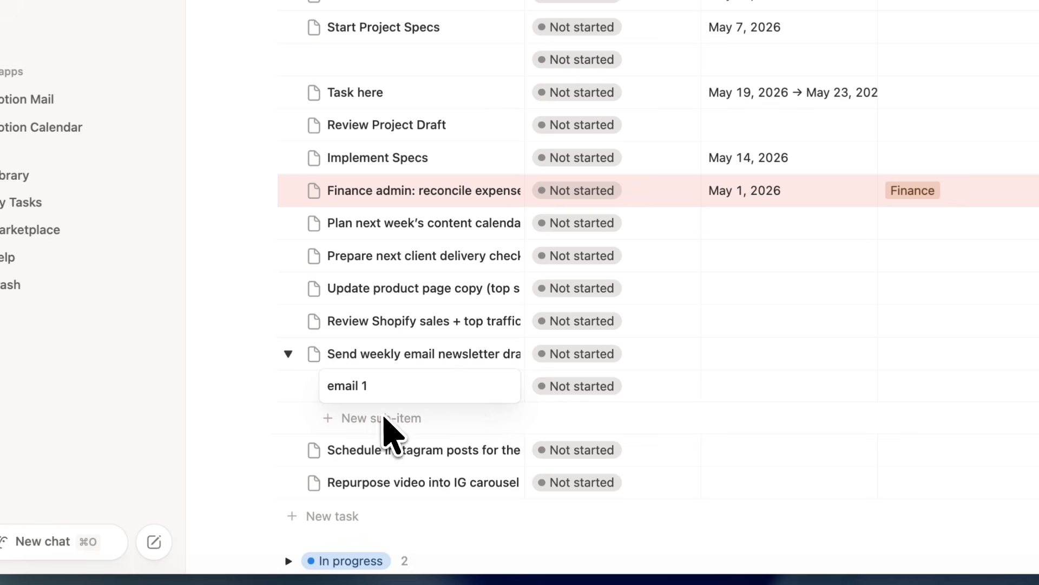
key(Return)
click(358, 421)
text(email 2)
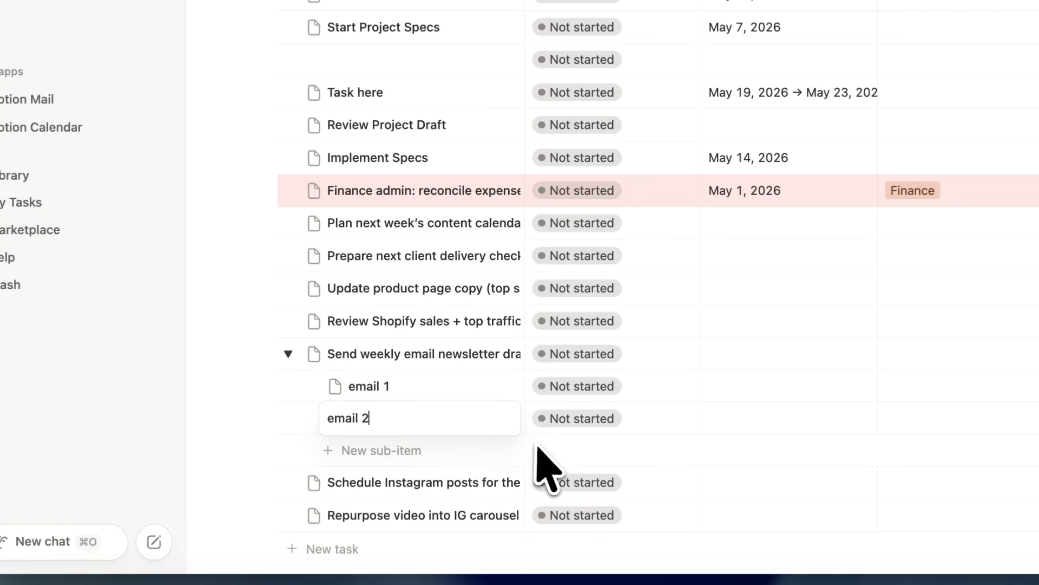
key(Return)
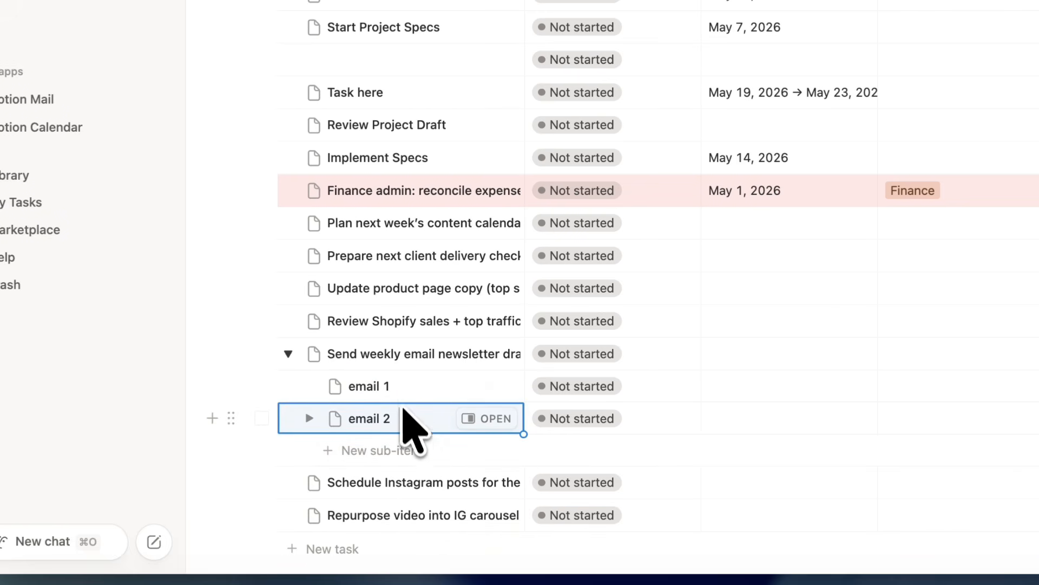
scroll(407, 430, down, 2)
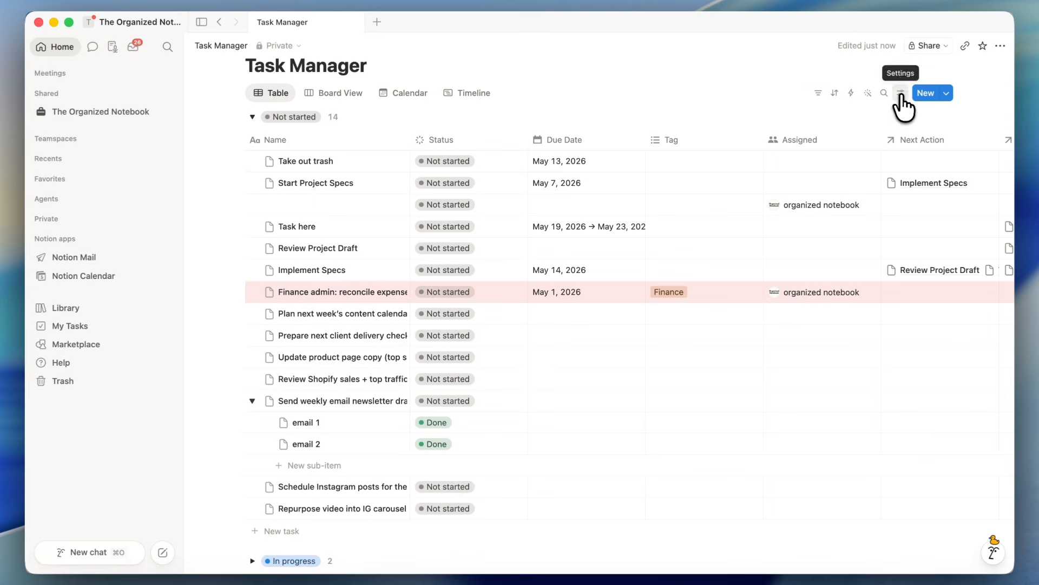
- Try the Flattened list display option for sub-tasks and restore Nested in toggle
click(900, 94)
click(836, 266)
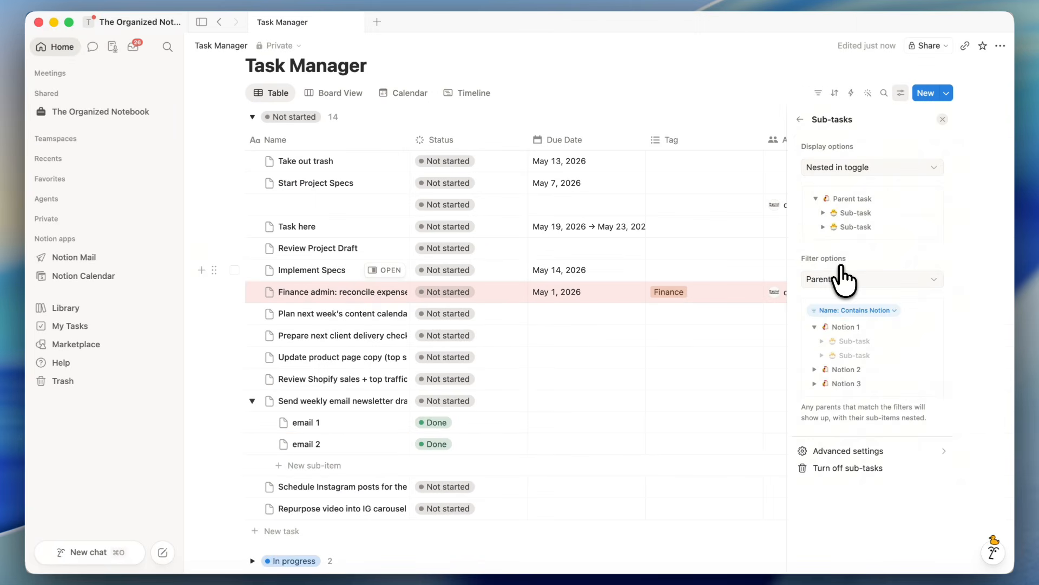
click(846, 168)
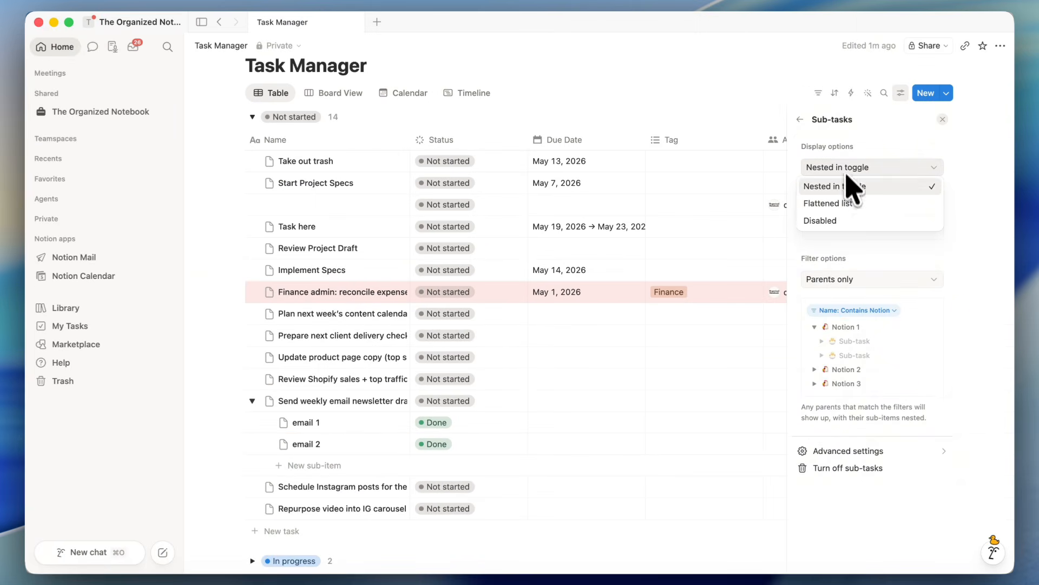
click(851, 208)
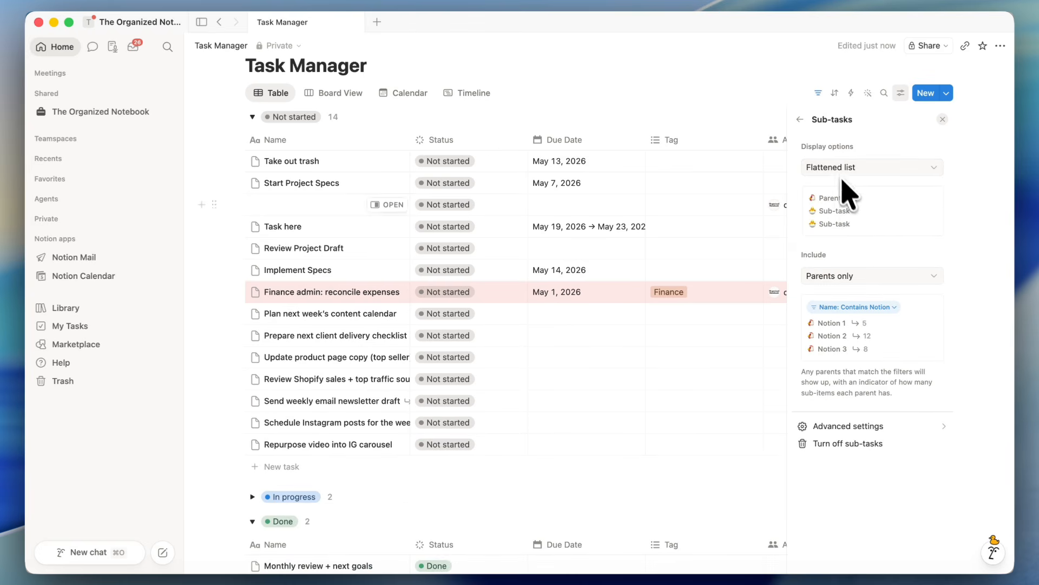
click(843, 170)
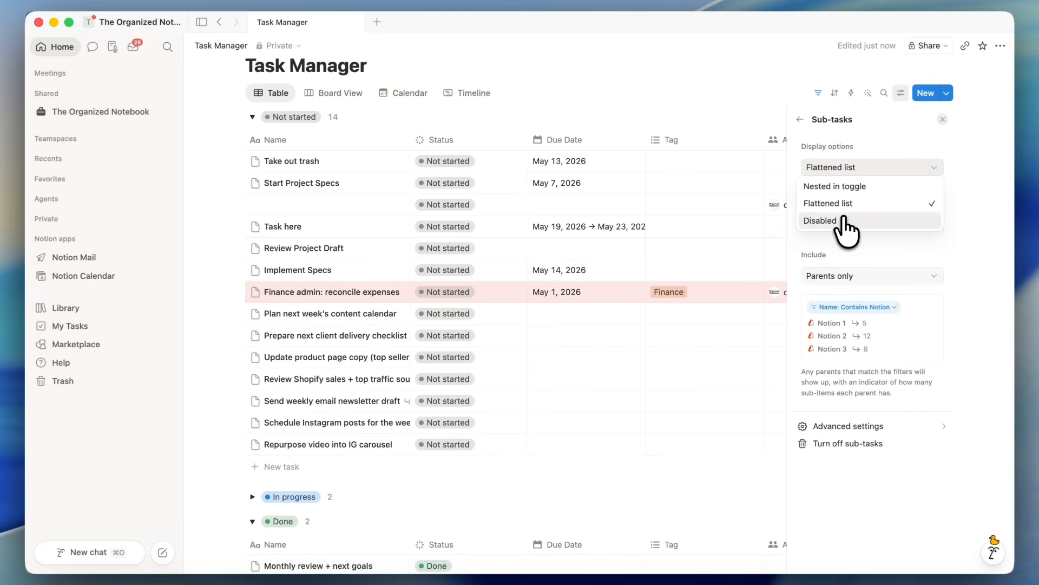
click(836, 186)
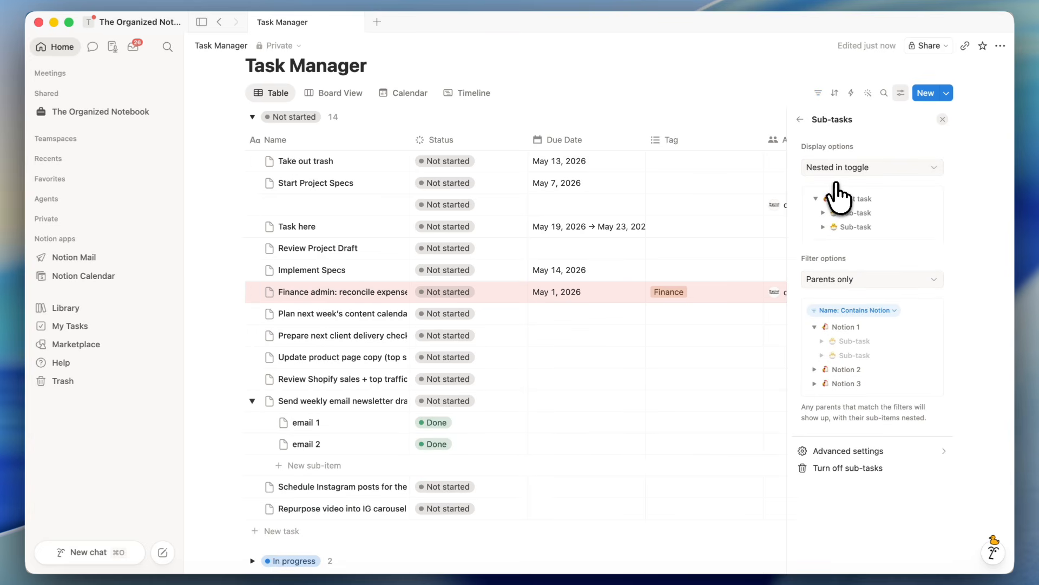
- Try the Parents and sub-items and Sub-items only filter options for sub-tasks, and restore Parents only
click(840, 281)
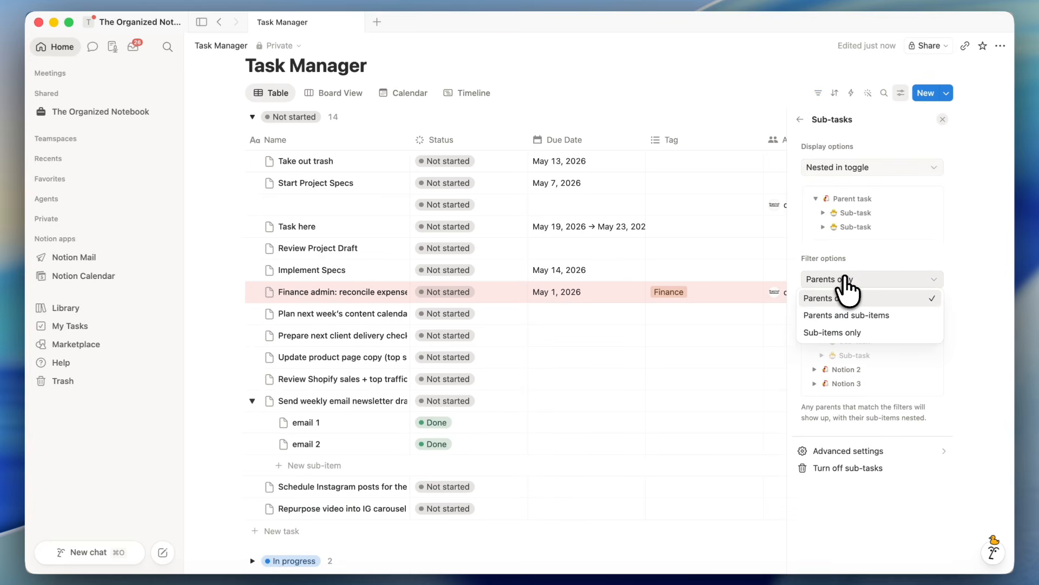
click(854, 316)
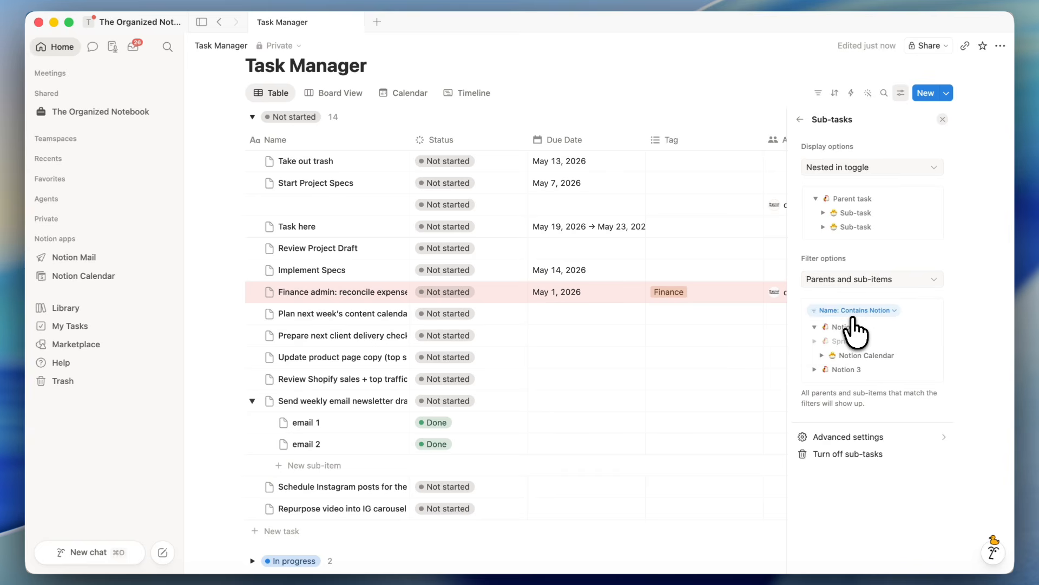
click(853, 280)
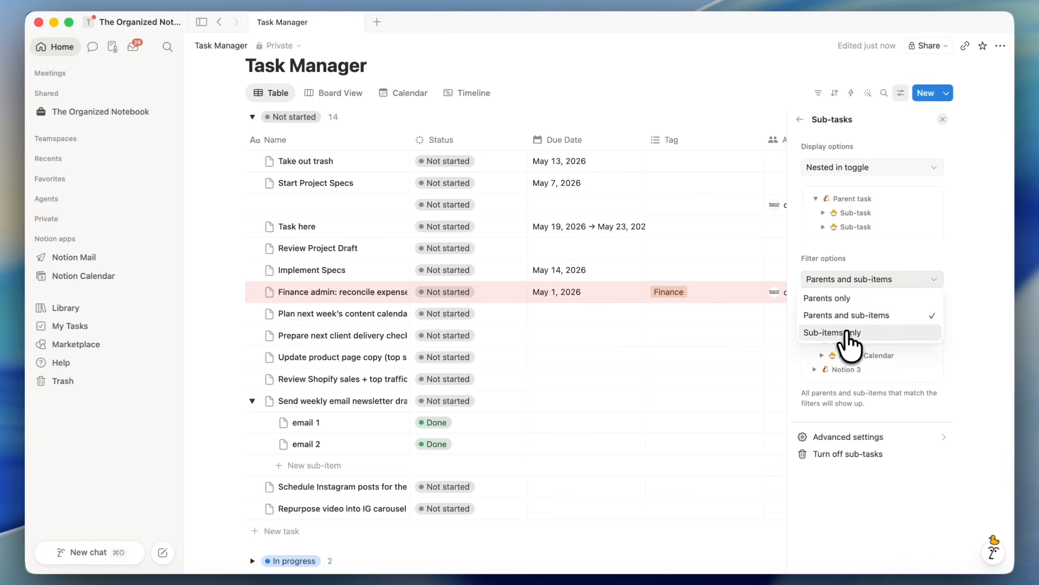
click(846, 333)
click(847, 281)
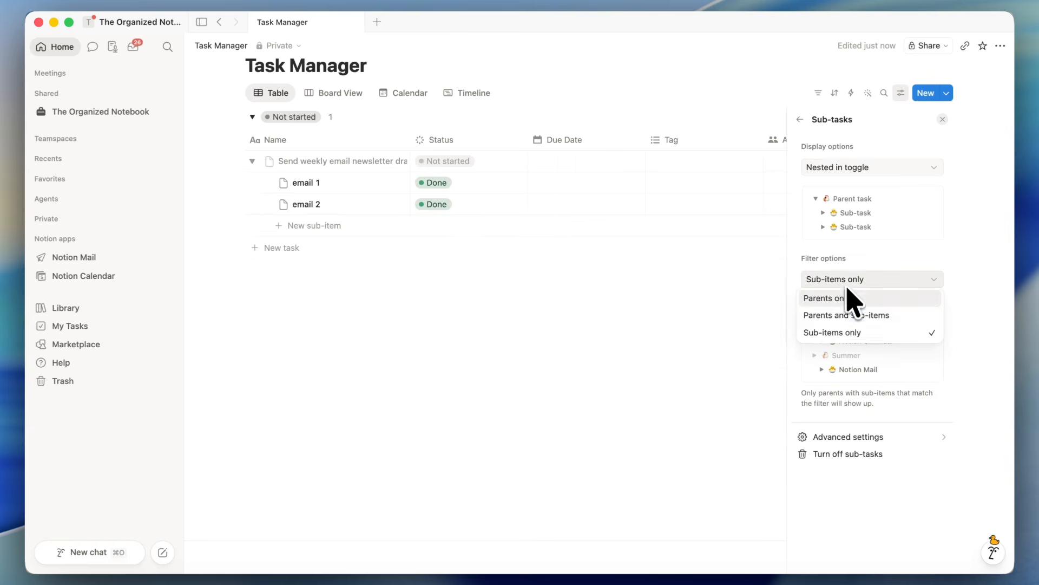
click(848, 298)
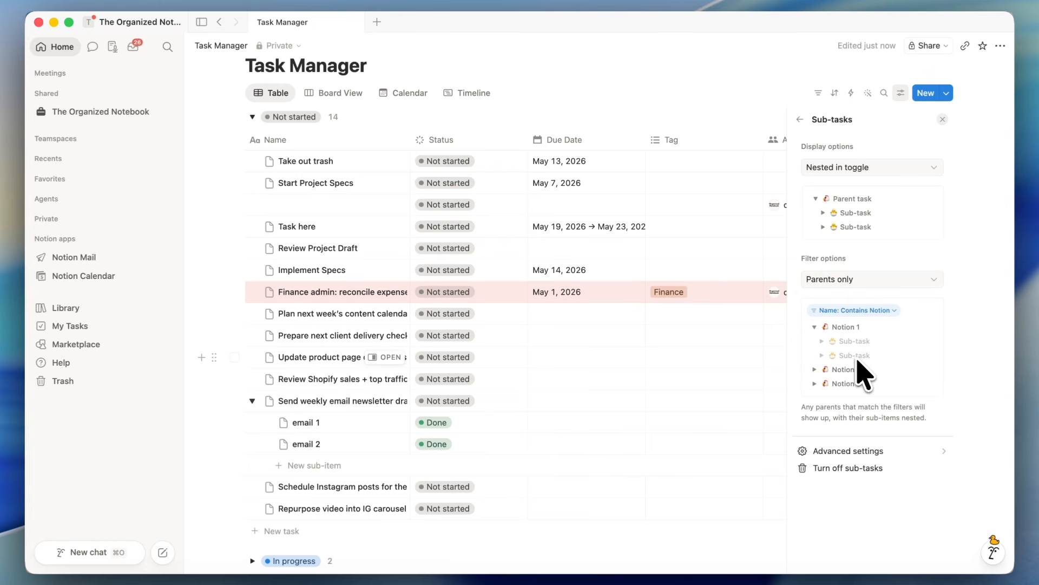
- Turn on the nesting toggle on title in the sub-tasks advanced settings, compare it on and off, and examine the relation property choices
click(849, 451)
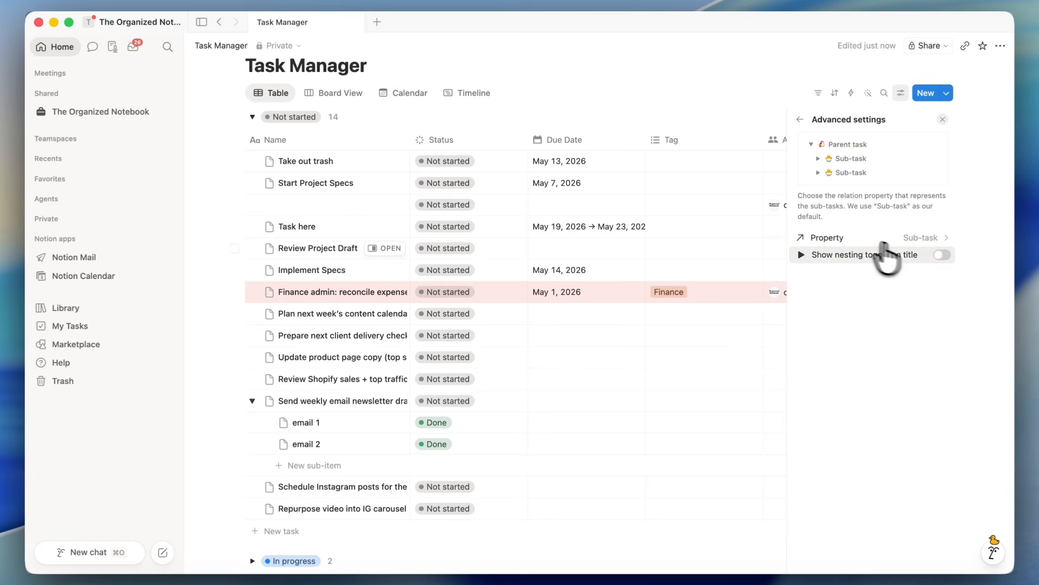
click(941, 254)
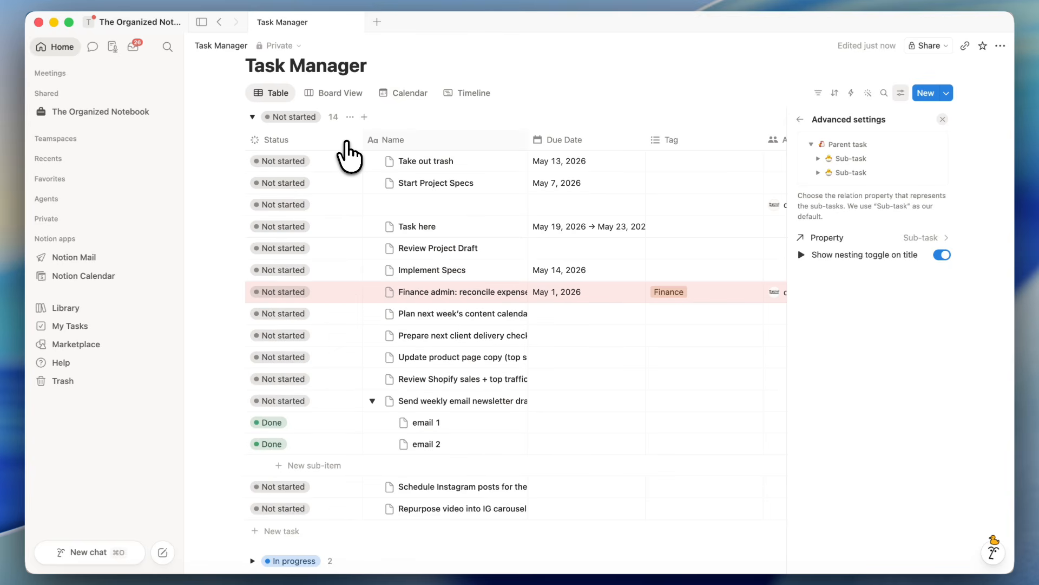
click(942, 254)
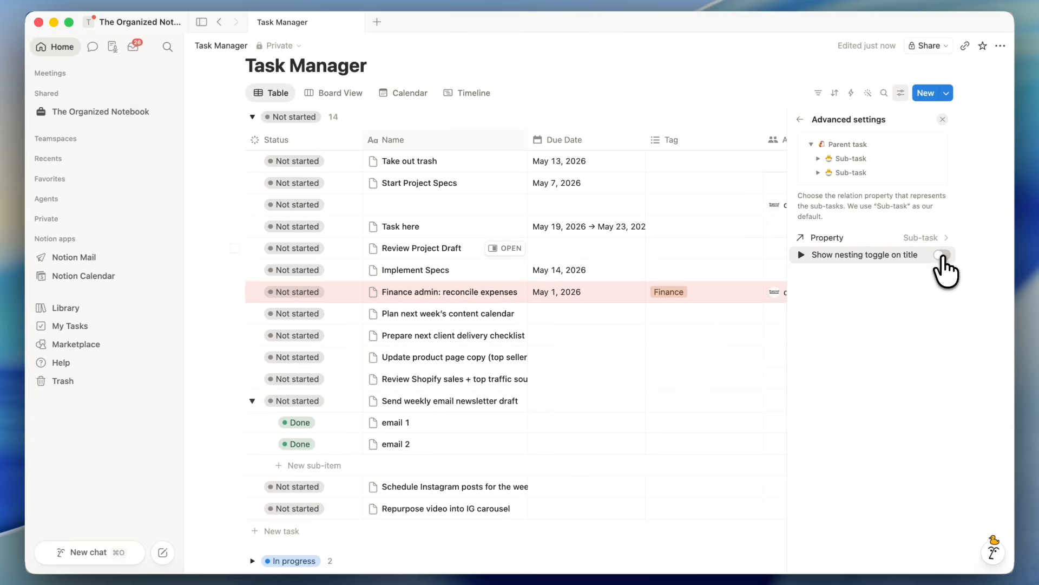
click(941, 254)
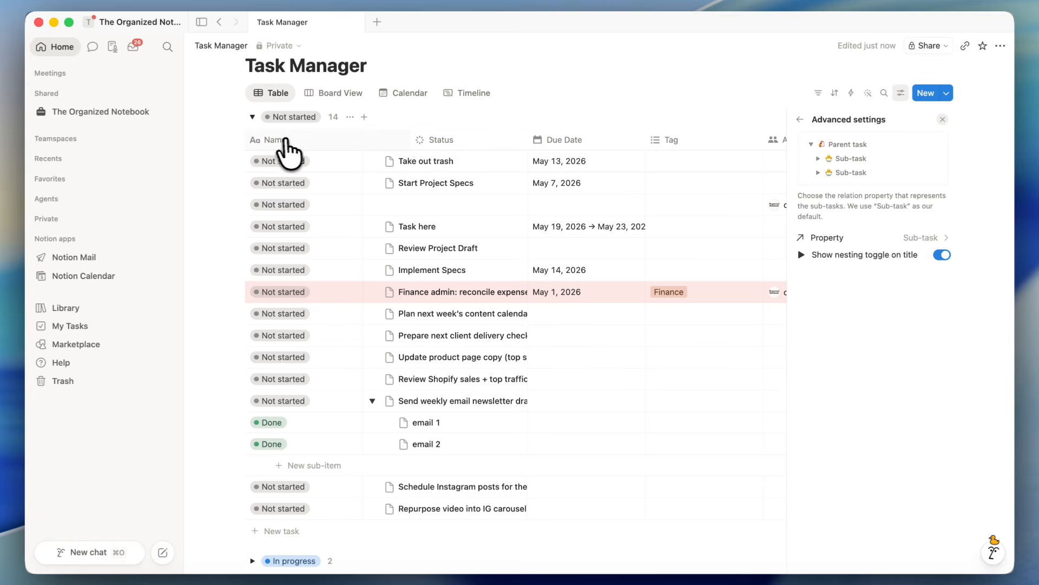
click(923, 239)
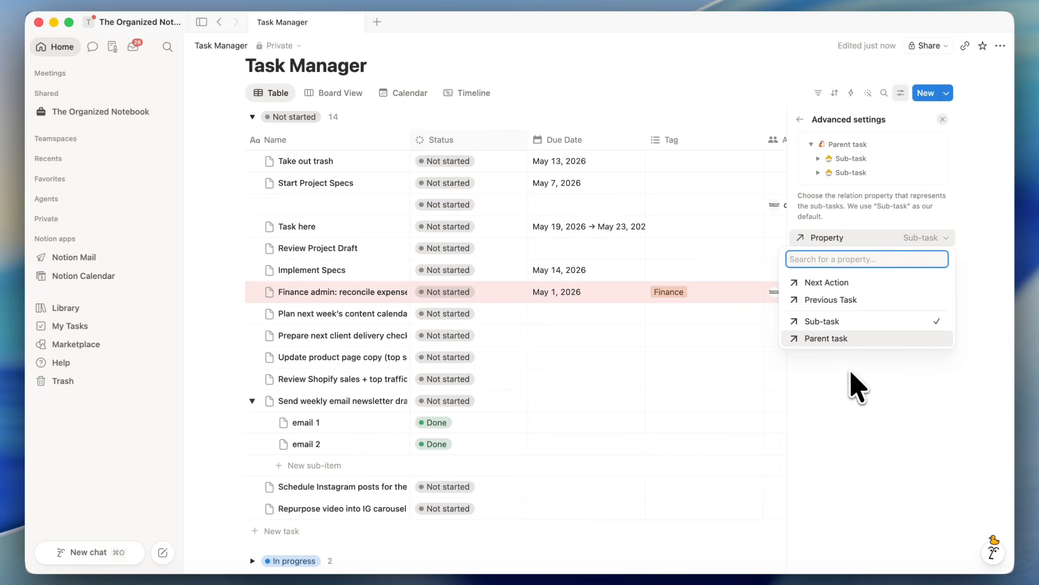
click(842, 396)
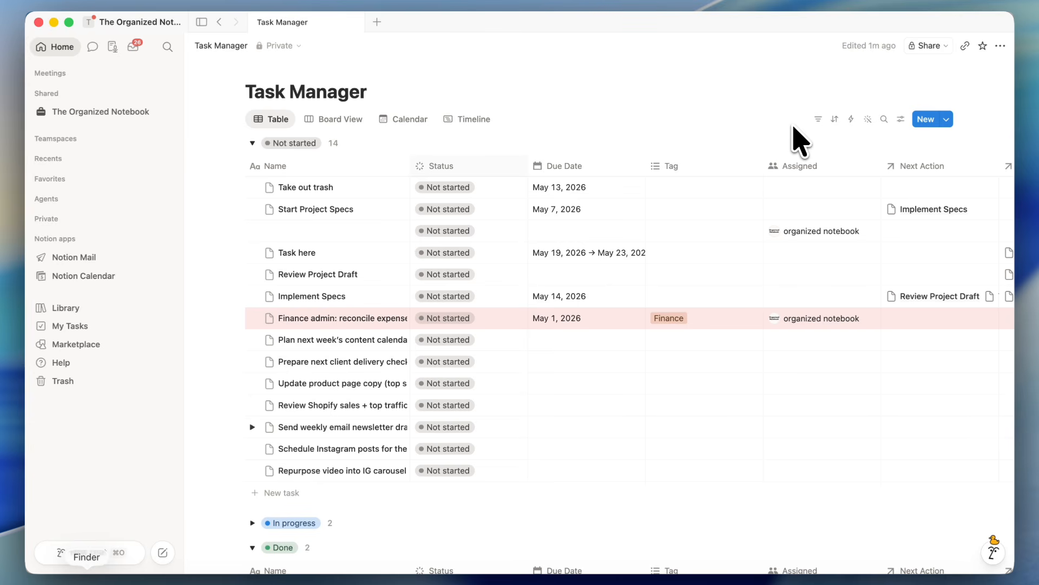
- Create a new page template for the Task Manager database titled "Client Call Report"
click(947, 120)
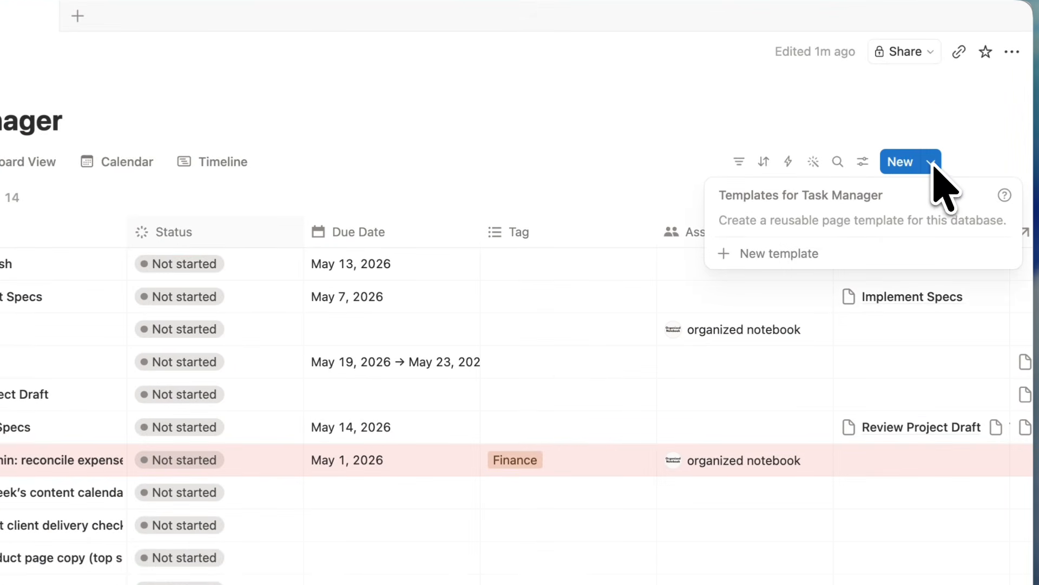
click(799, 254)
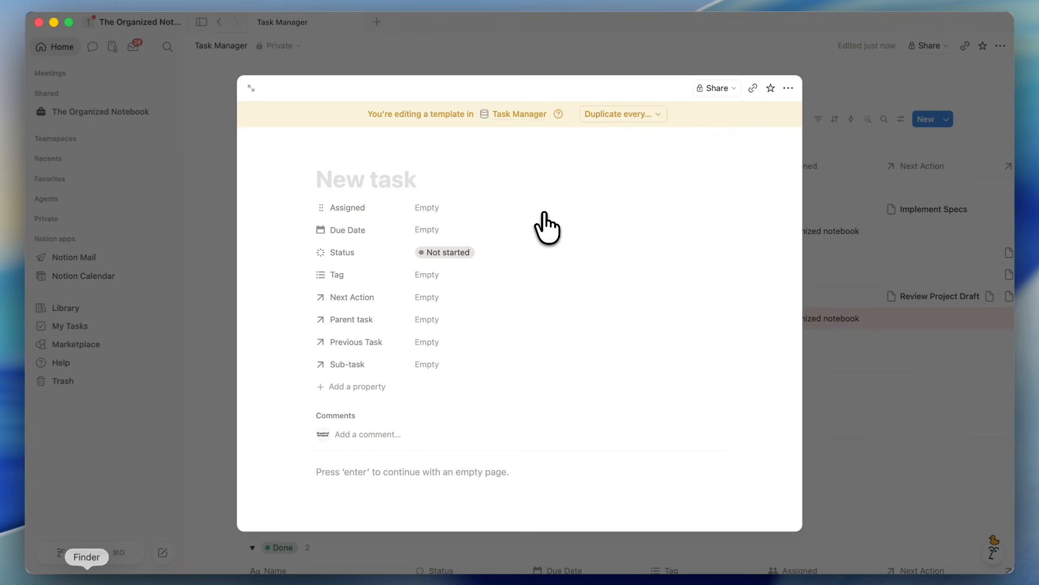
text(Client Call Report)
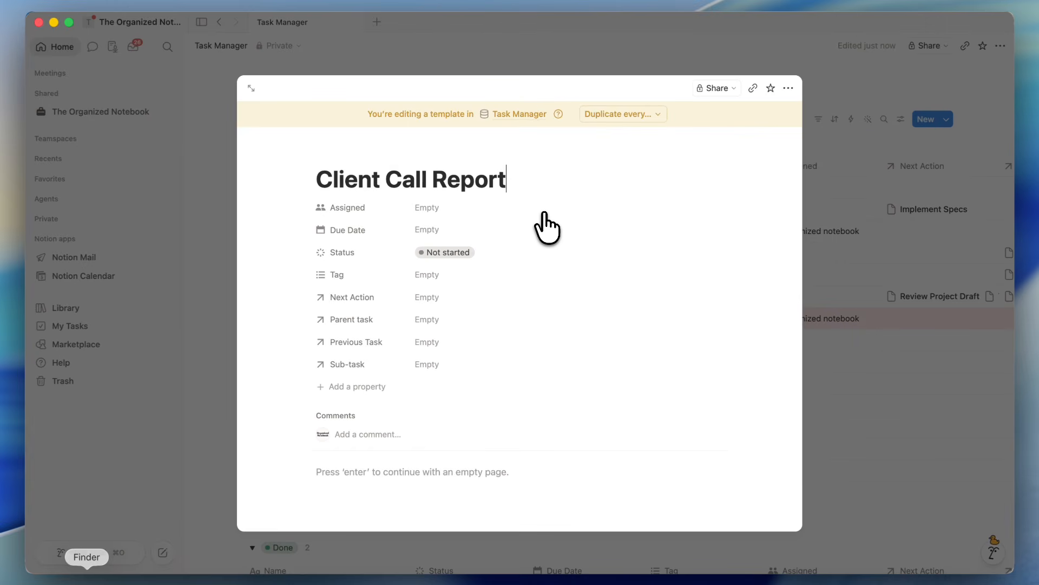
- Add a to-do list with the items "Summarize" and "Take notes" to the template body and close the template
scroll(425, 235, down, 3)
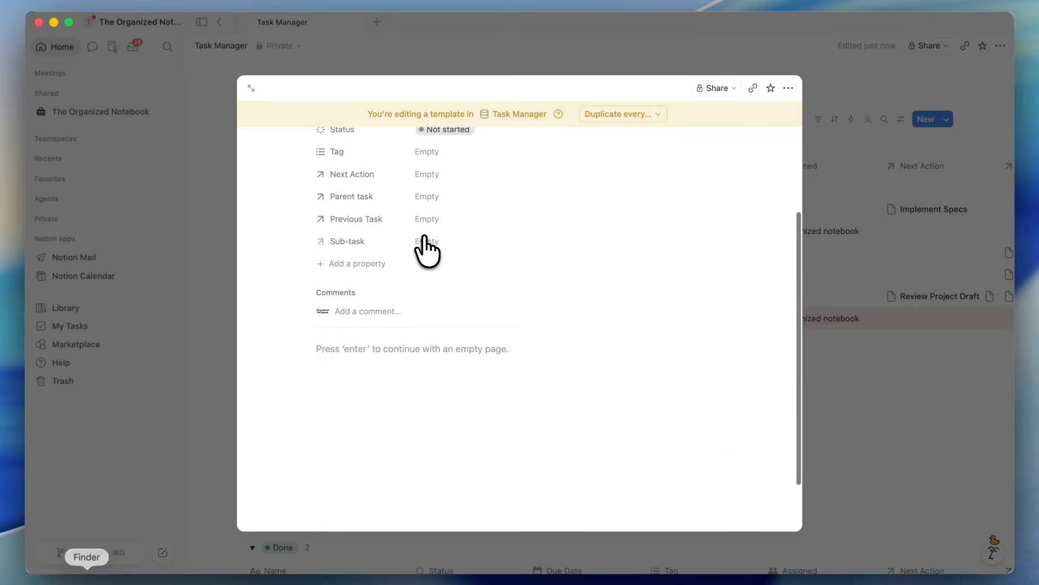
scroll(425, 246, up, 2)
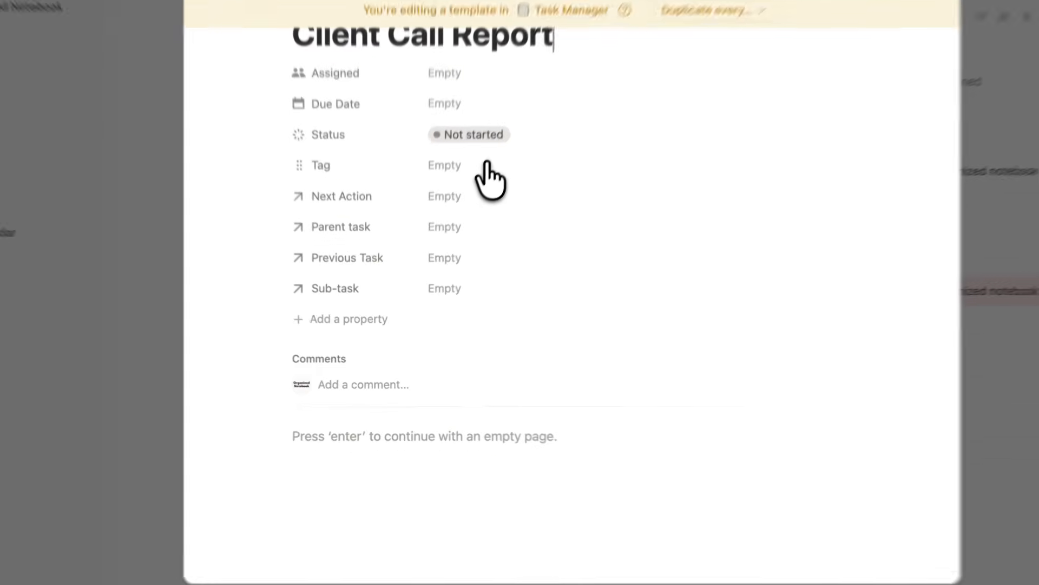
click(444, 227)
click(393, 226)
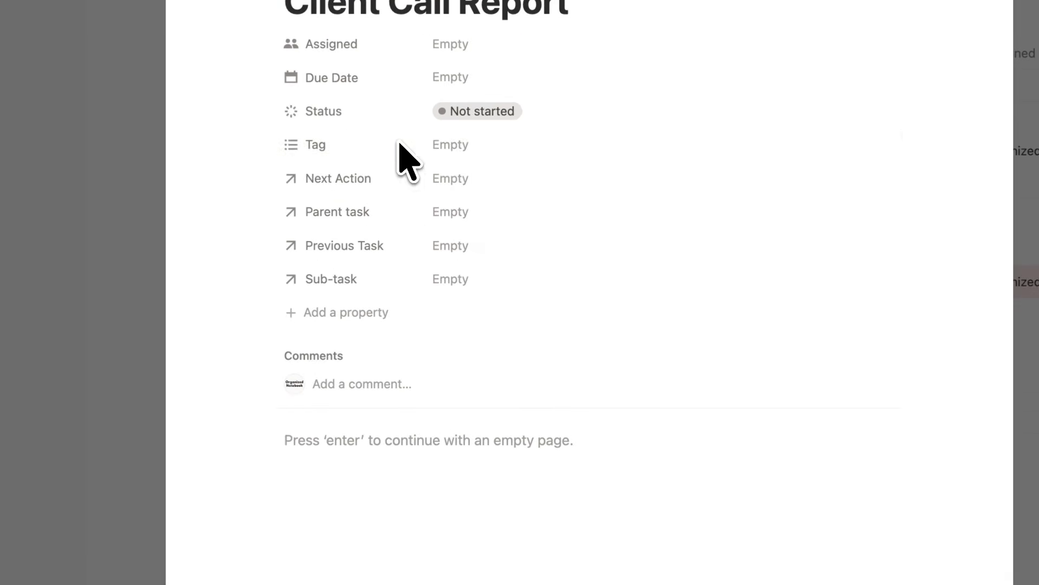
scroll(483, 359, up, 1)
click(386, 484)
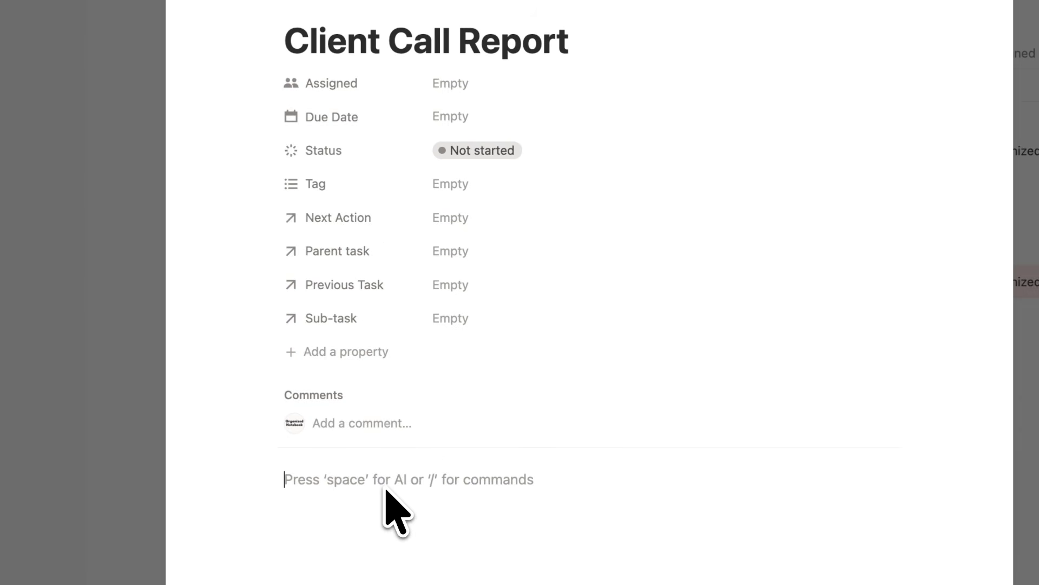
text(/check)
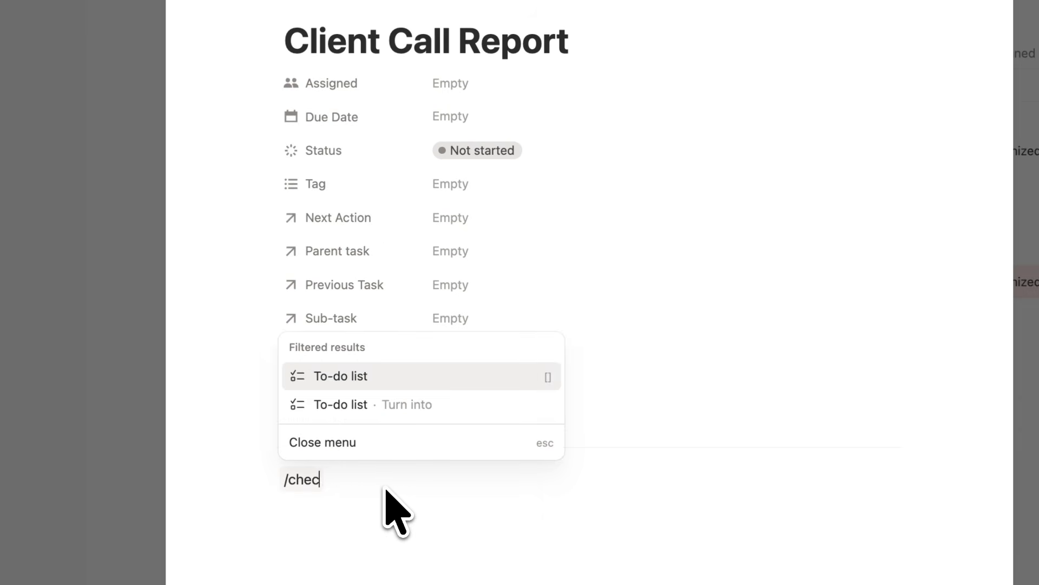
key(Return)
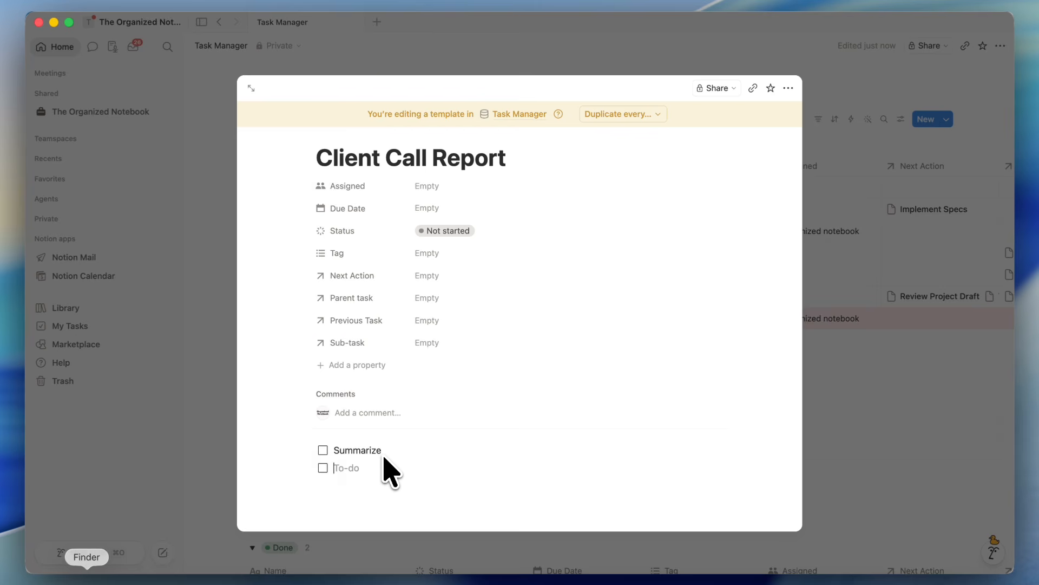
text(s)
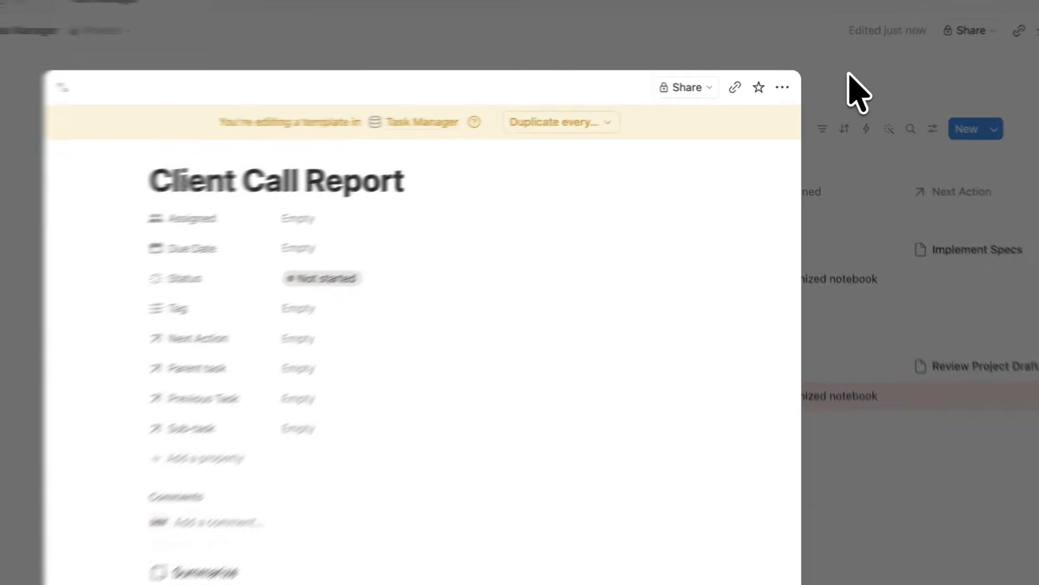
click(845, 92)
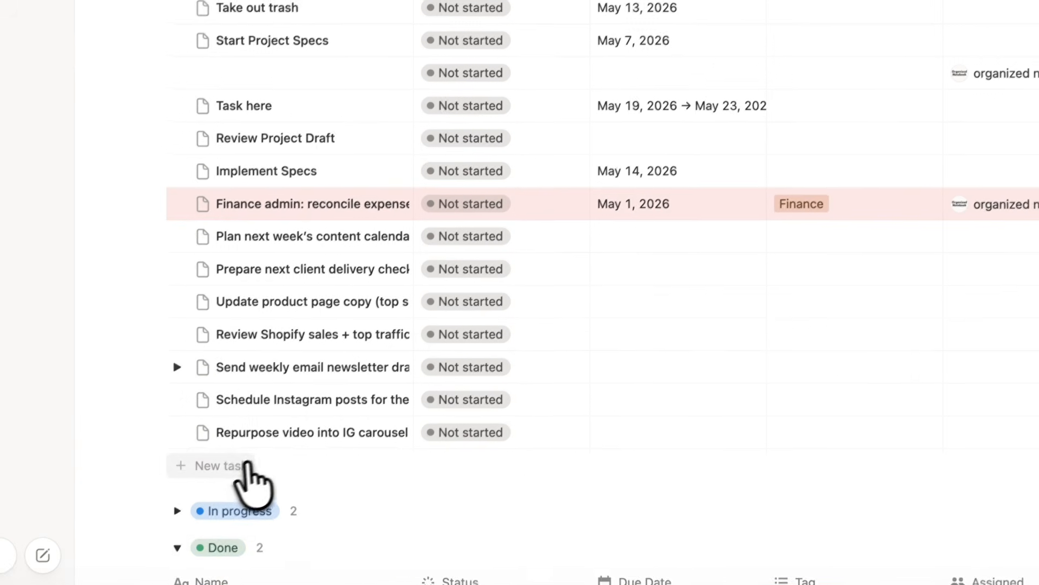
- Add a Not started task from the Client Call Report template and check off its "Summarize" and "Take notes" items
click(245, 469)
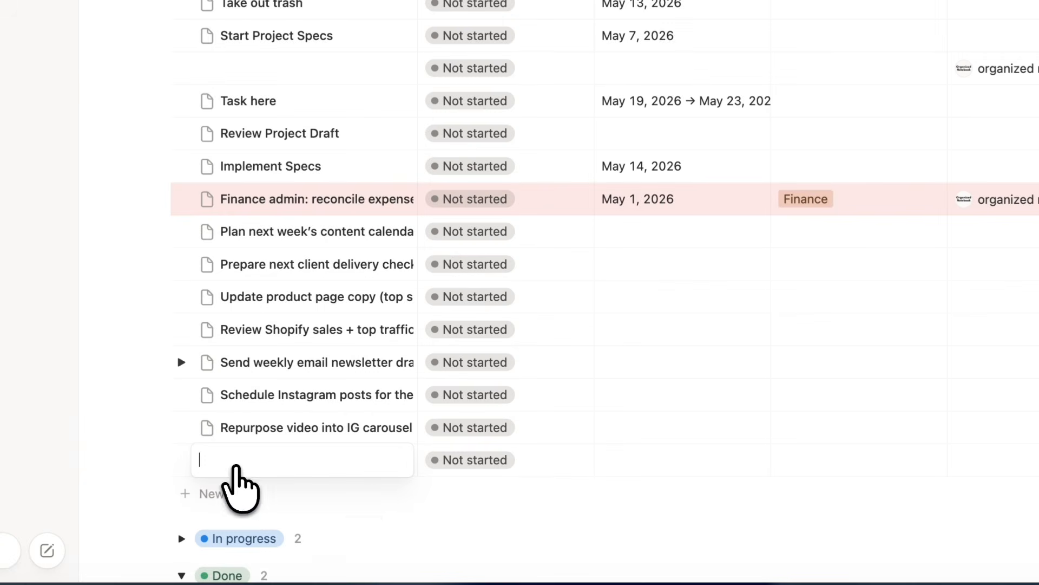
key(Escape)
click(386, 459)
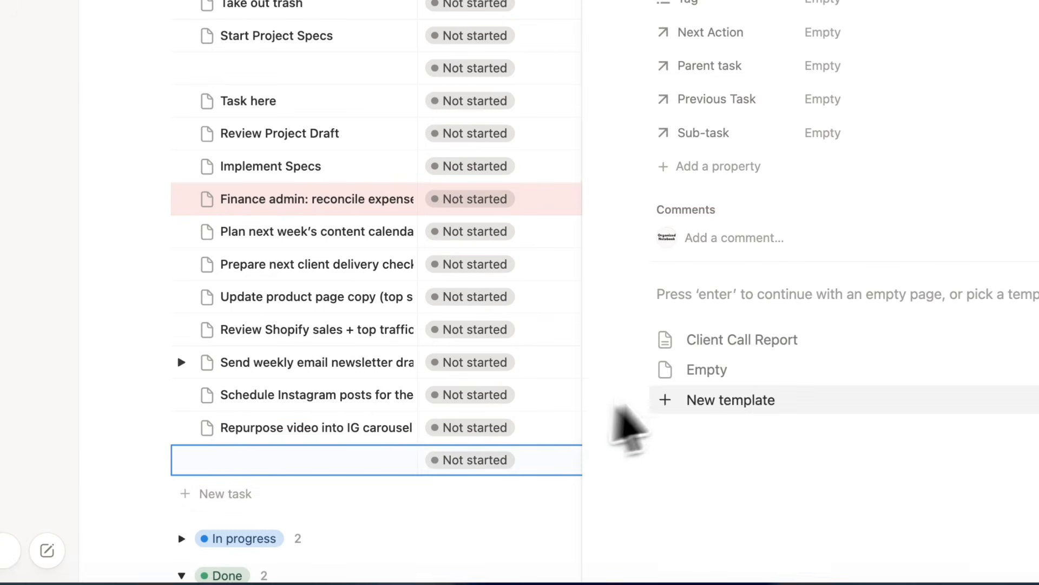
click(617, 339)
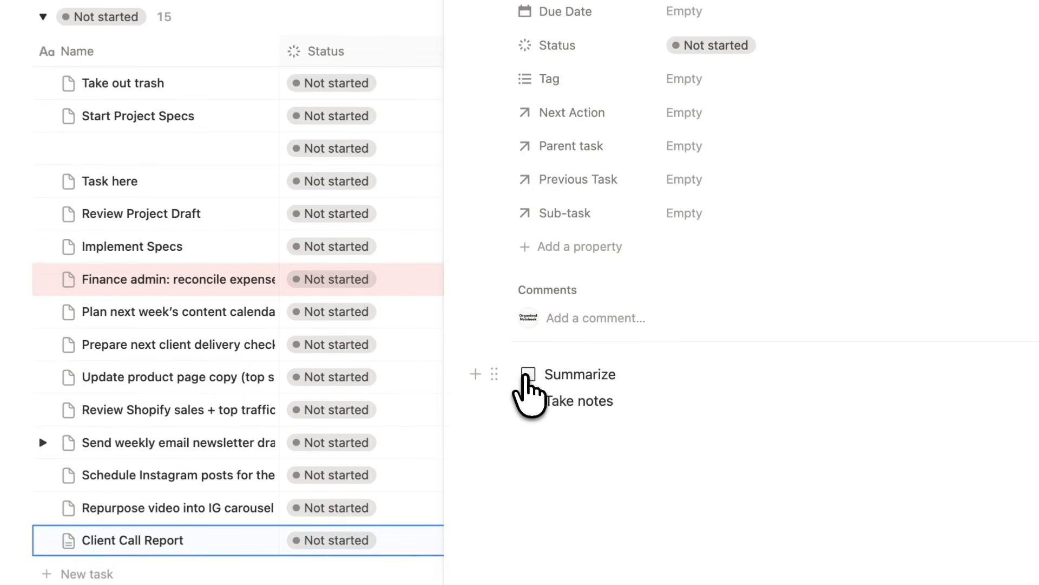
click(529, 374)
click(528, 401)
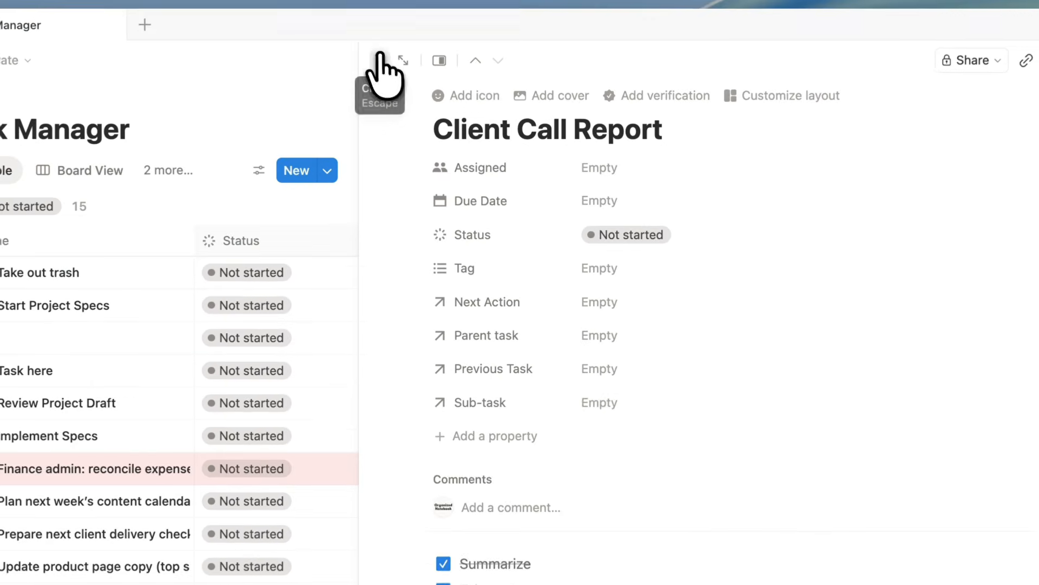
click(378, 63)
- Examine the repeat intervals for automatically duplicating the Client Call Report template, leaving them unset
click(976, 173)
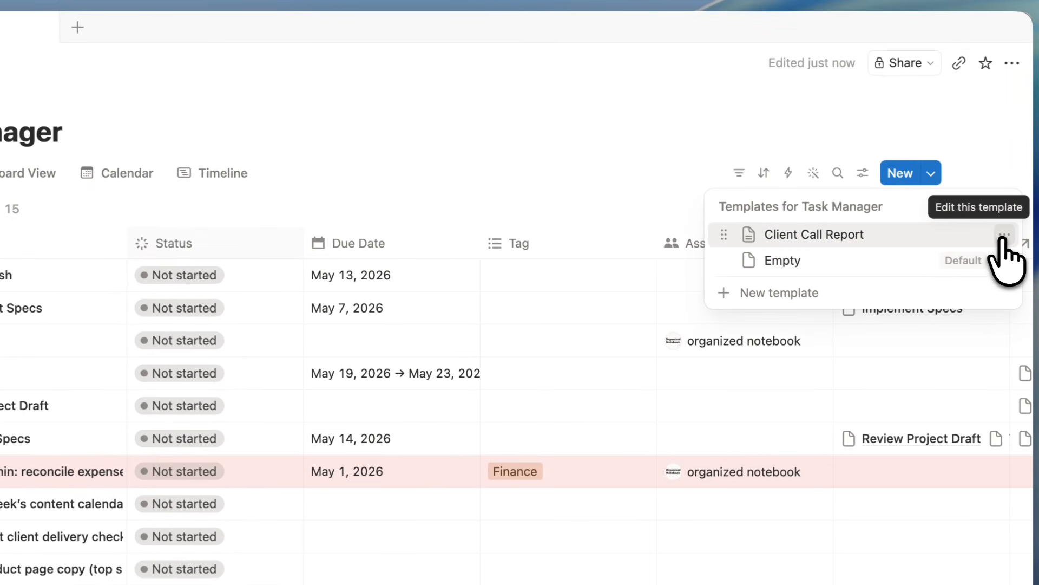
click(1004, 236)
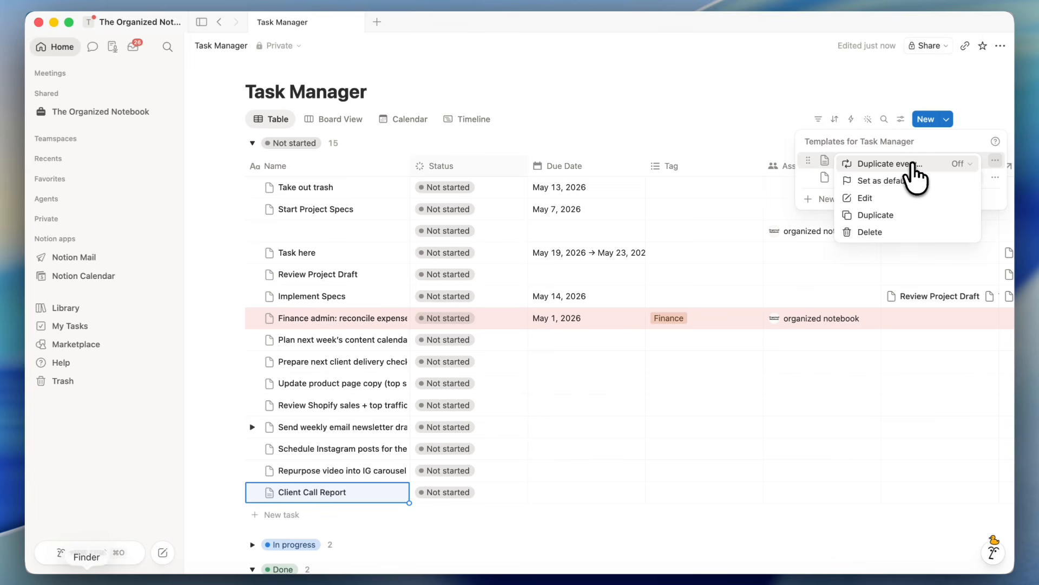
click(905, 174)
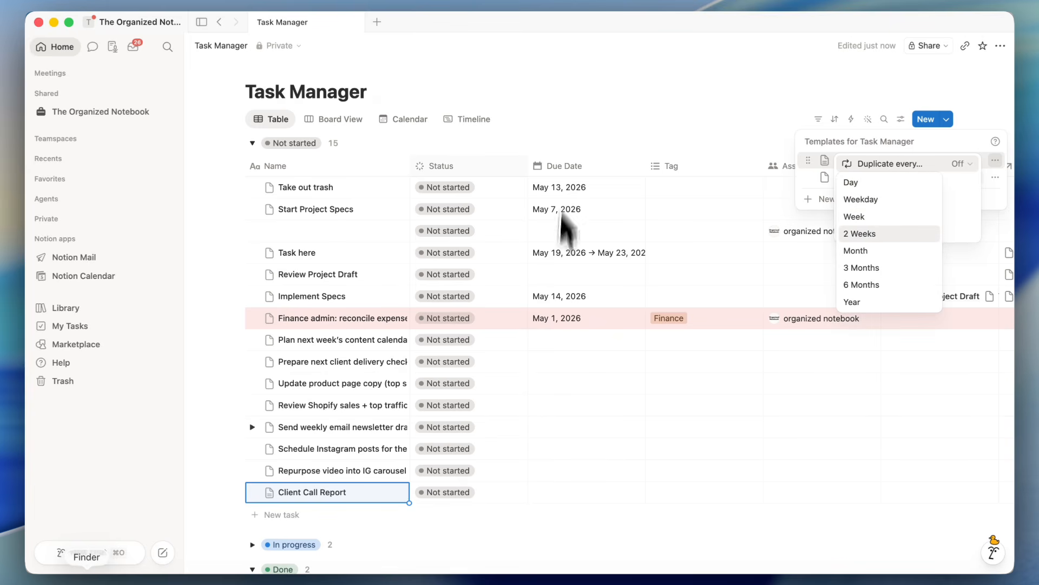
click(564, 130)
click(564, 130)
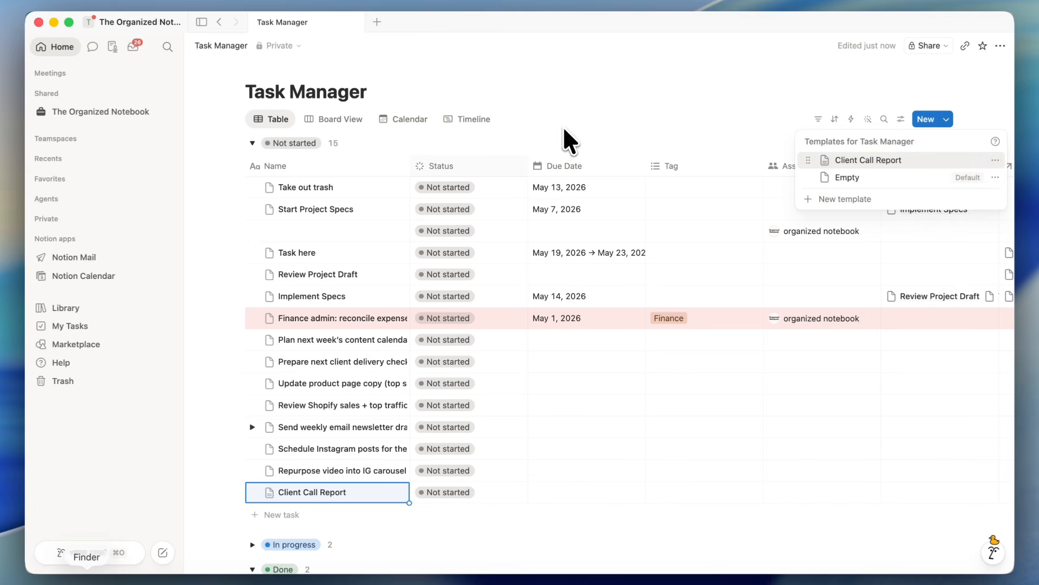
click(565, 130)
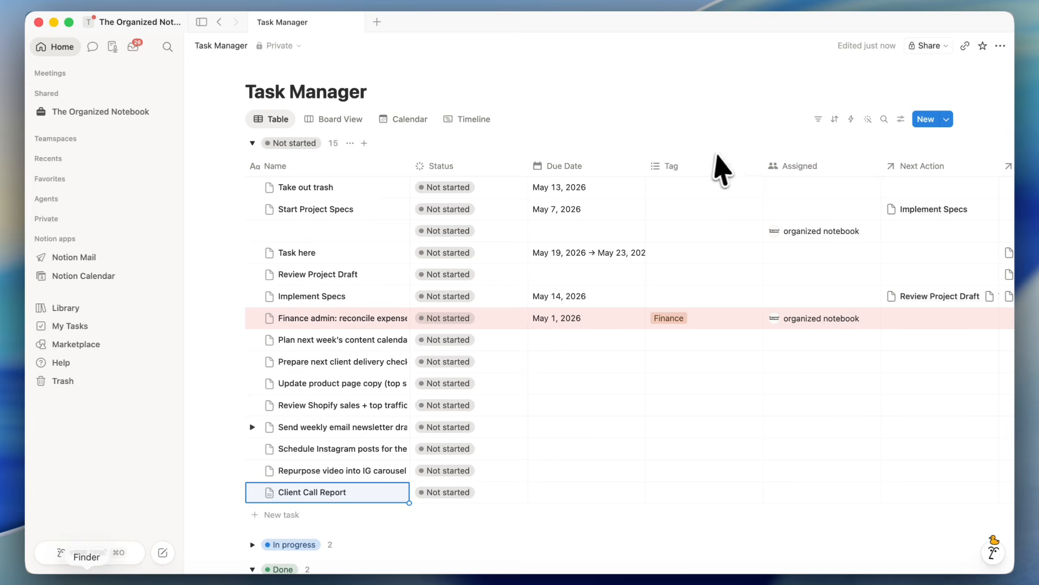
- Examine the Notify me comment options for the Task Manager database
click(1000, 45)
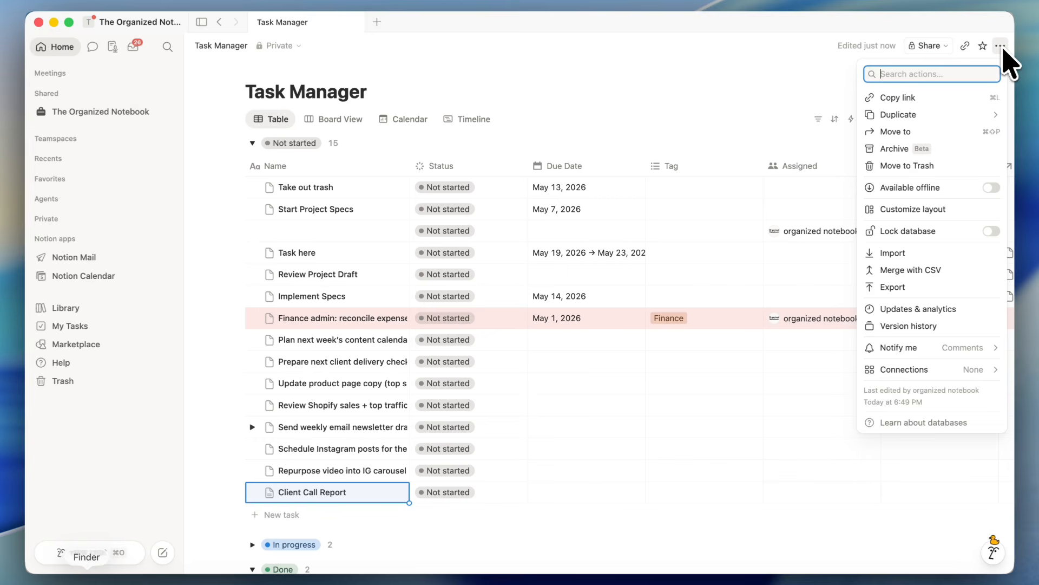
mouse_move(938, 347)
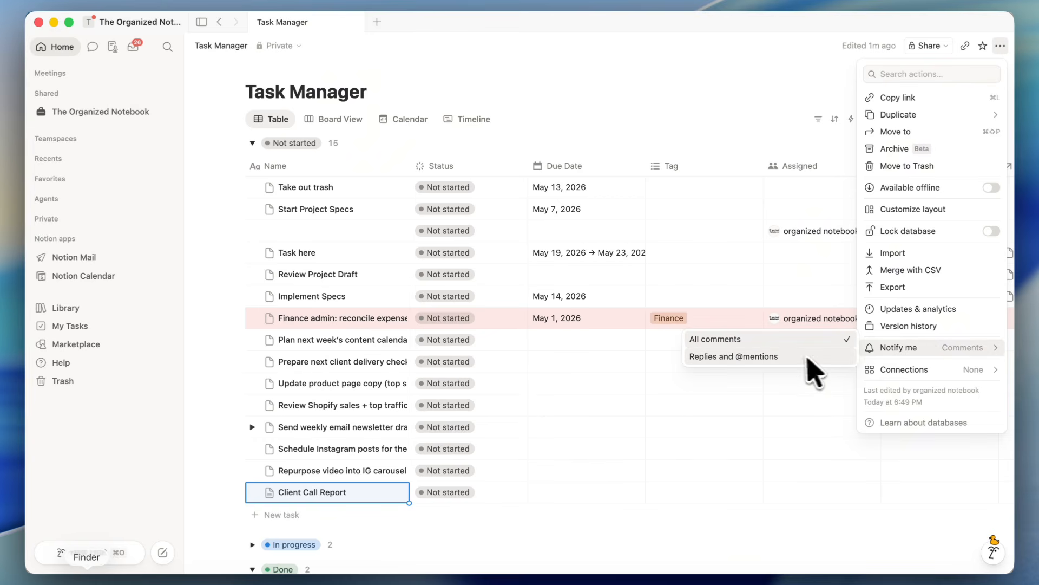
click(665, 100)
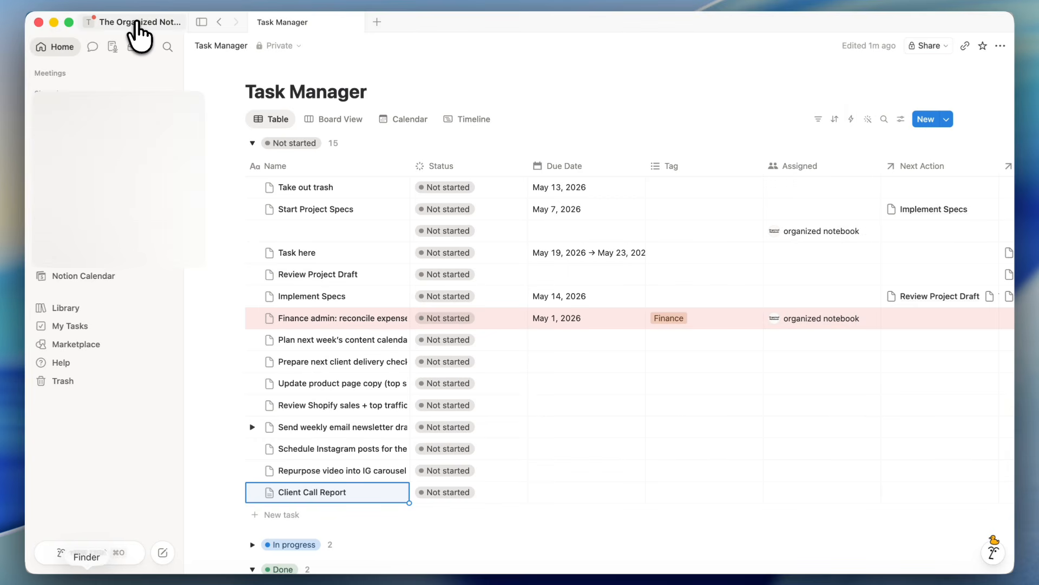
- Review the account's push, in-app, Slack, Discord and email notification settings
click(123, 25)
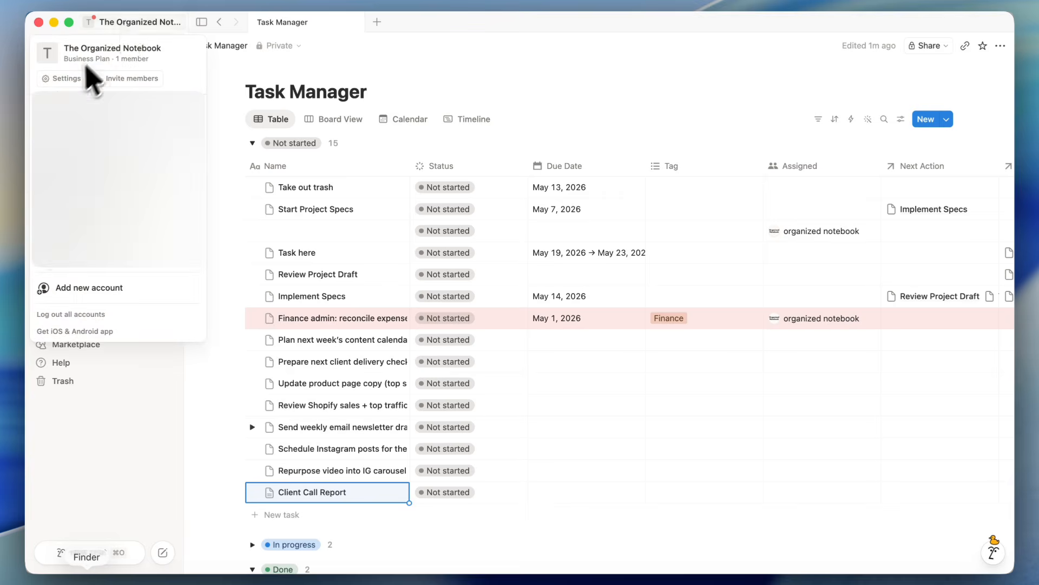
click(85, 71)
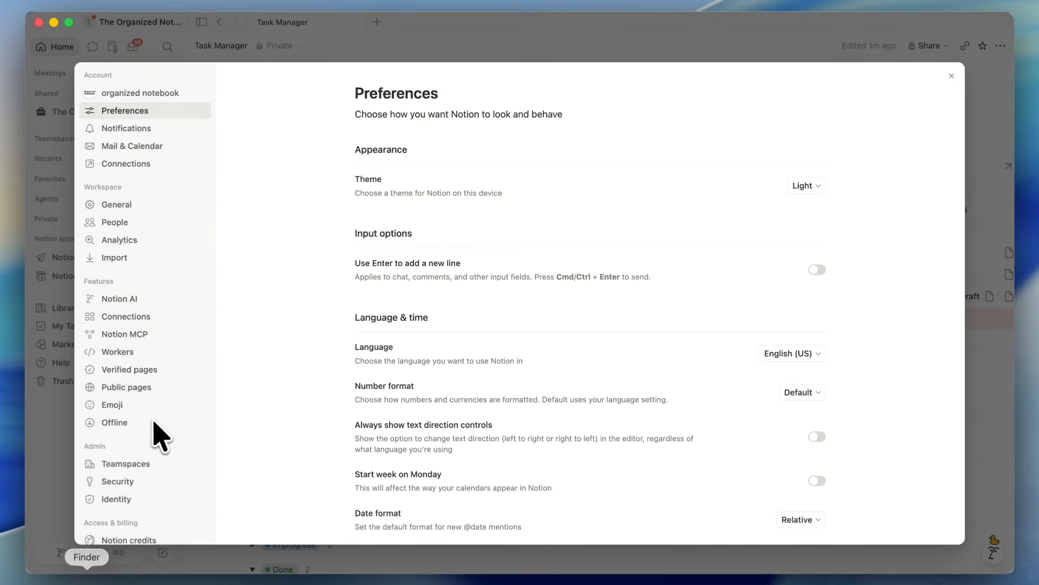
click(120, 127)
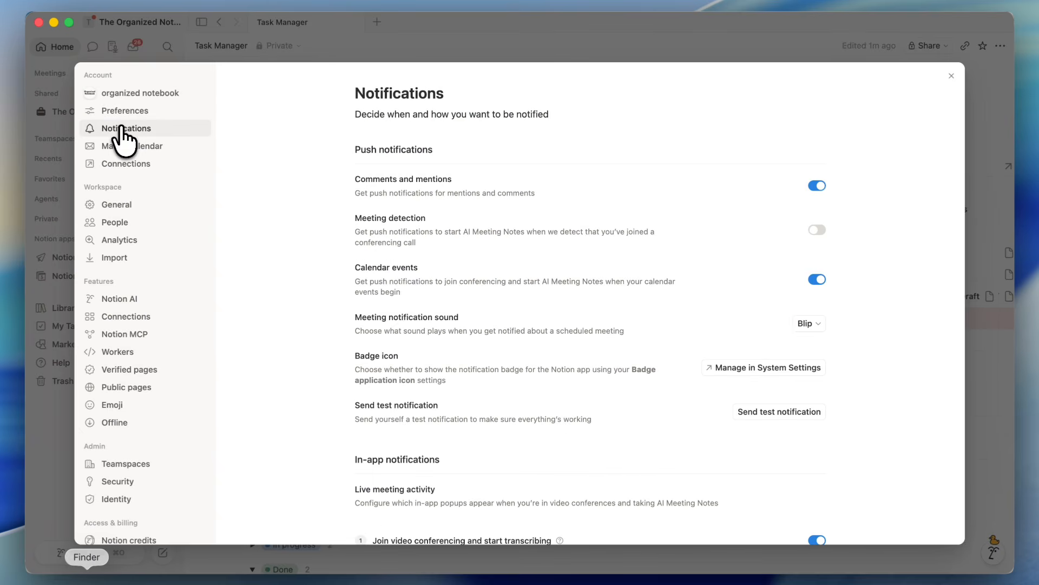
scroll(471, 322, down, 1)
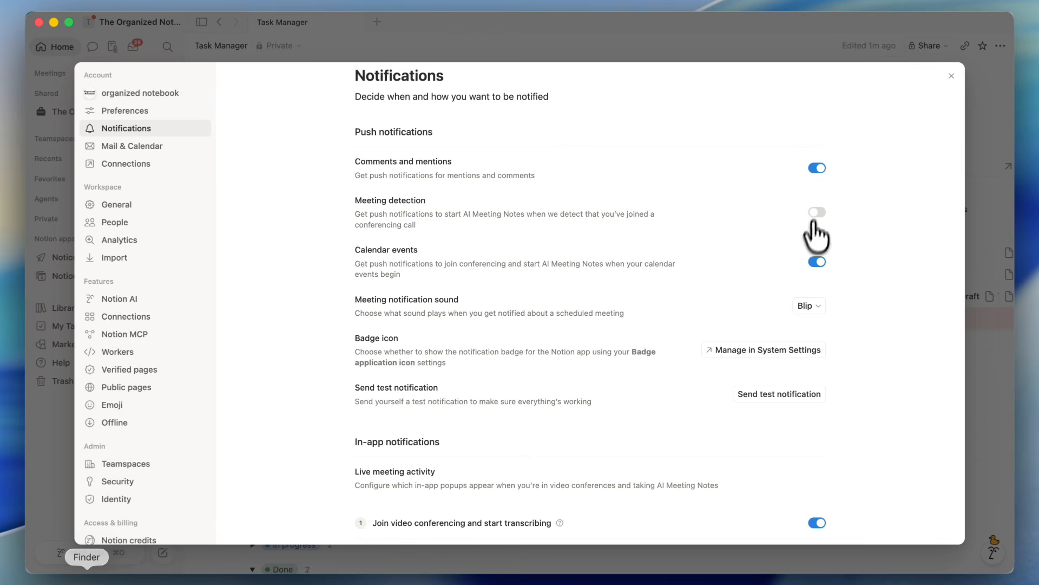
scroll(829, 366, down, 5)
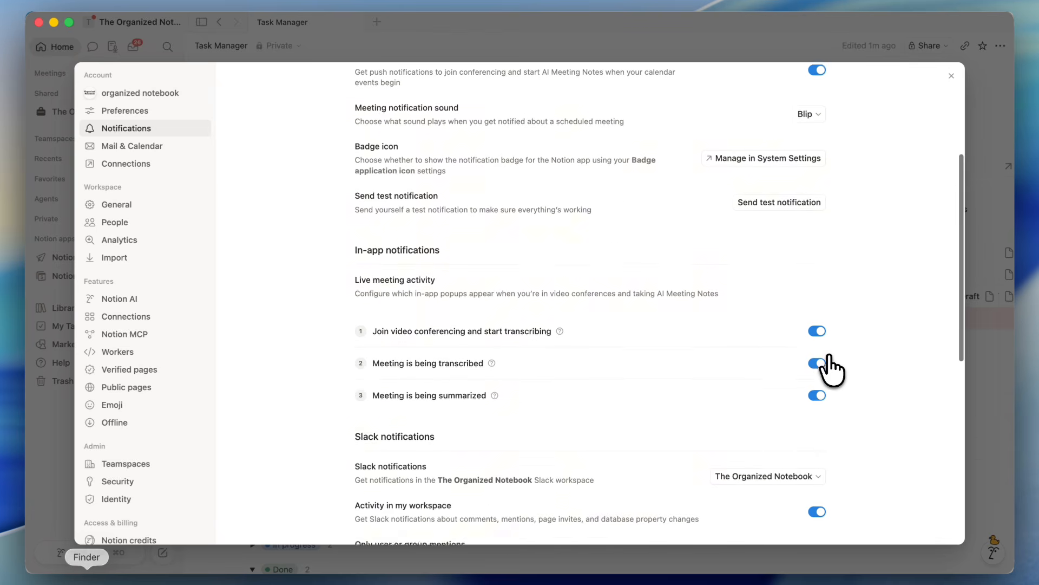
scroll(828, 366, down, 8)
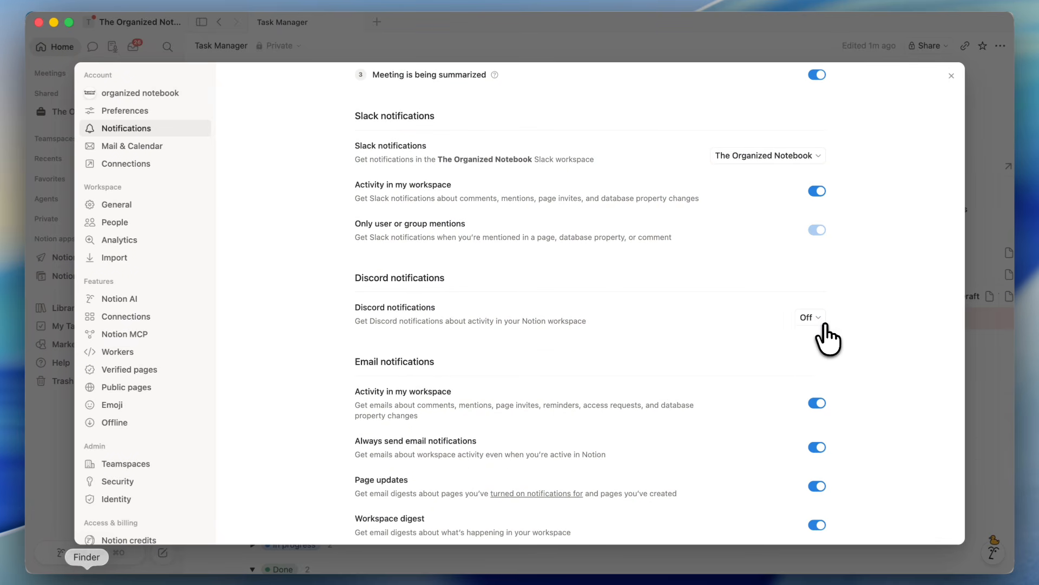
- Look back over the email and push notification options, then close the settings
scroll(754, 325, down, 3)
scroll(754, 379, up, 15)
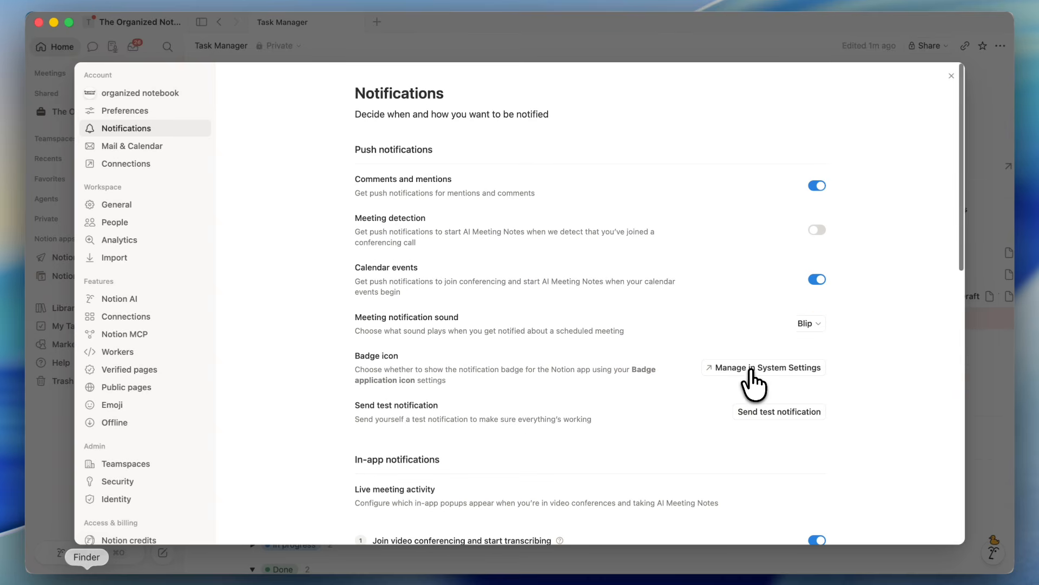
click(739, 45)
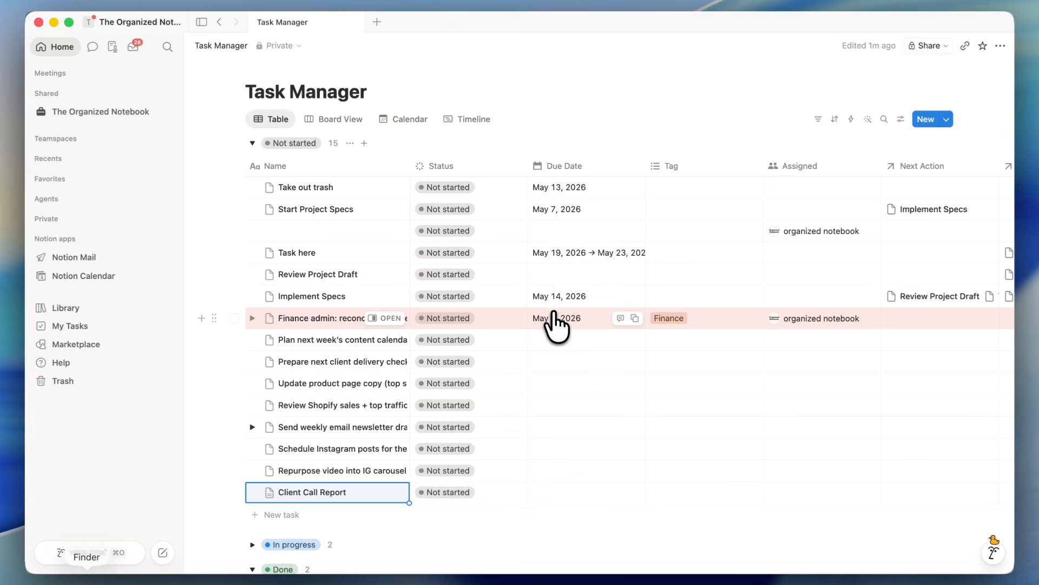
- Set the due date reminder of the Finance admin: reconcile expenses task to On day of event (9:00 AM)
click(557, 318)
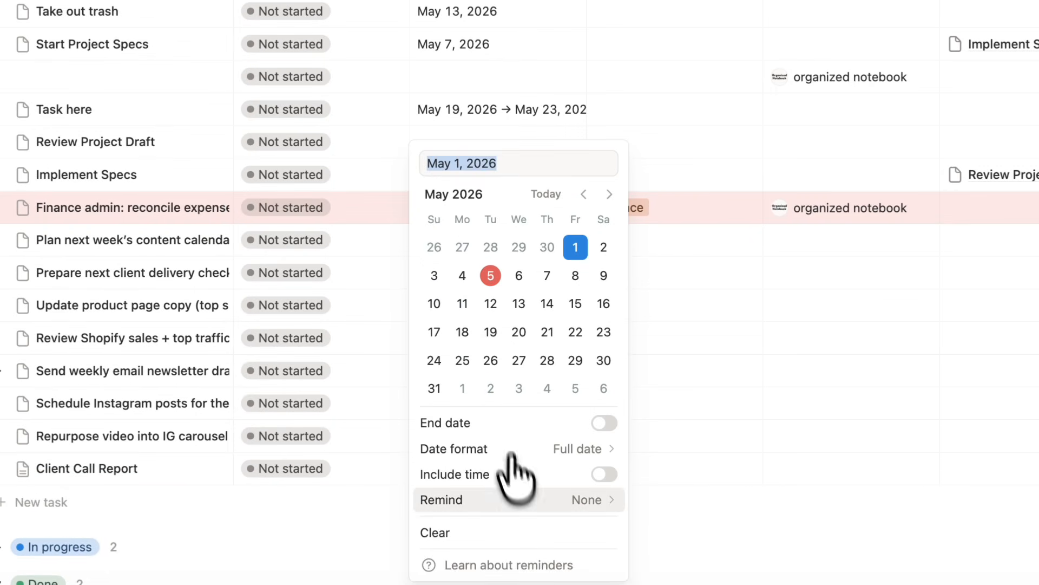
click(509, 501)
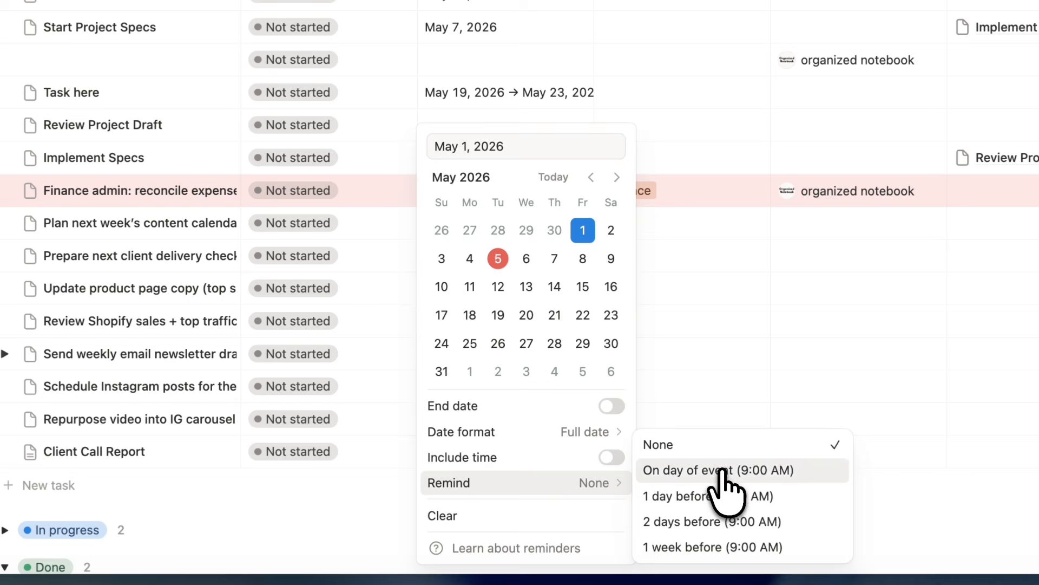
click(714, 486)
key(Escape)
click(466, 201)
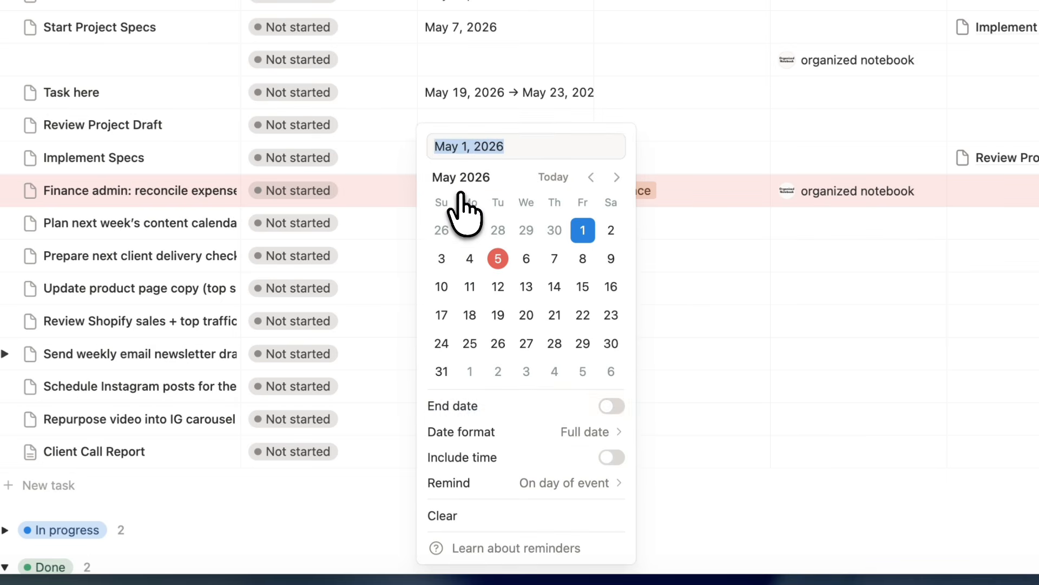
click(537, 483)
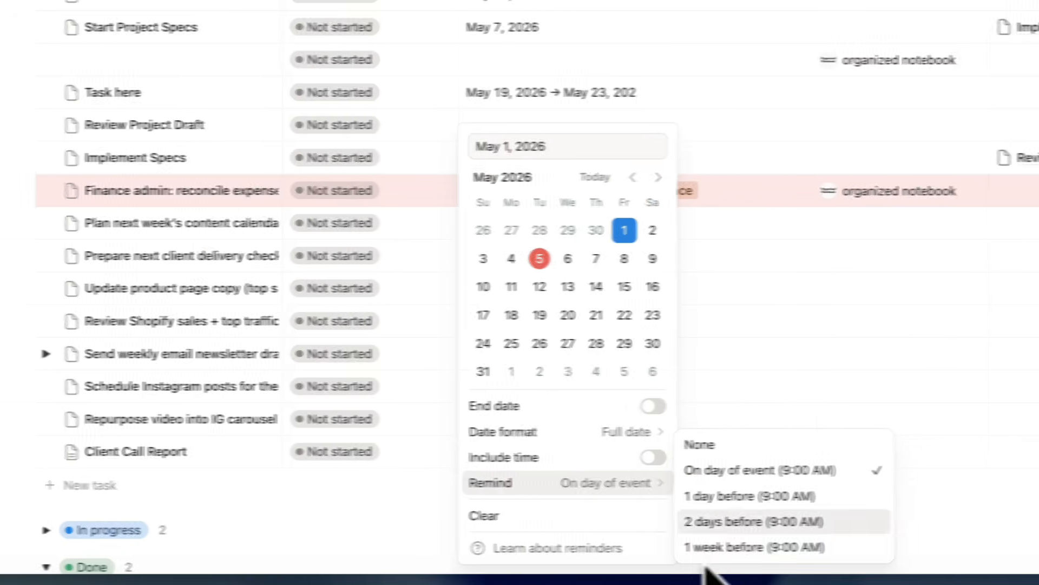
key(Escape)
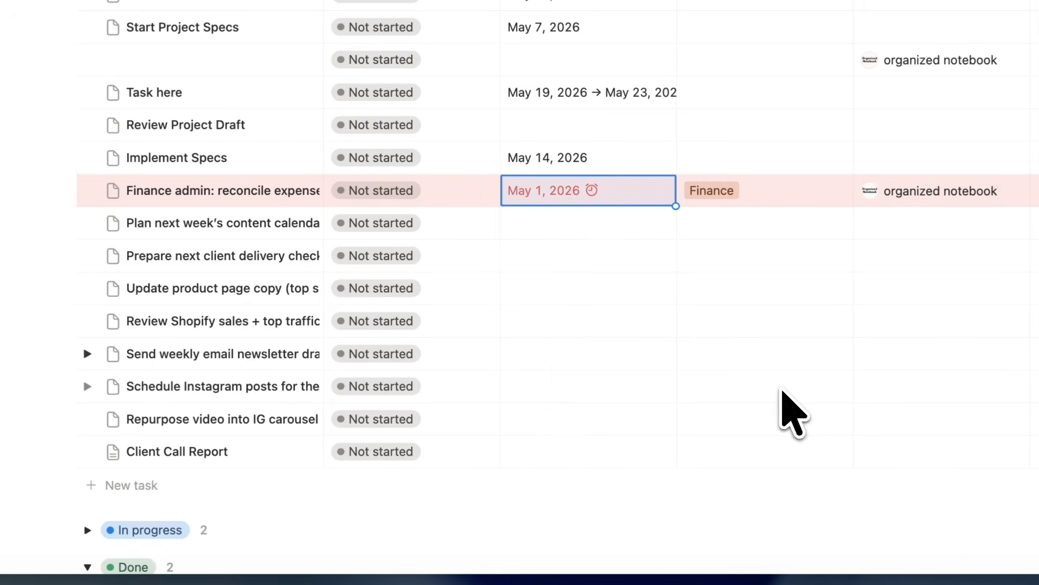
click(292, 306)
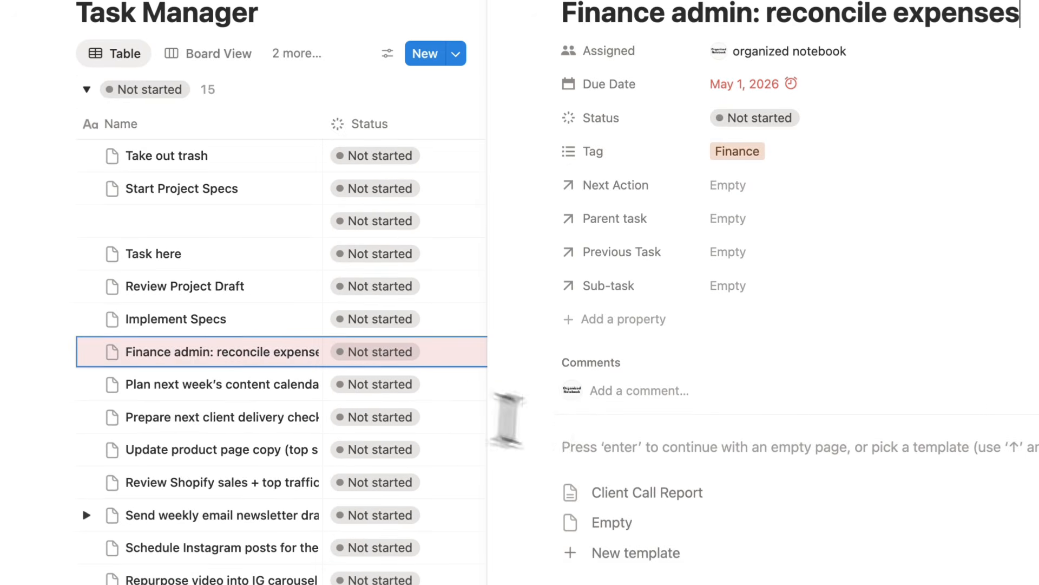
click(624, 429)
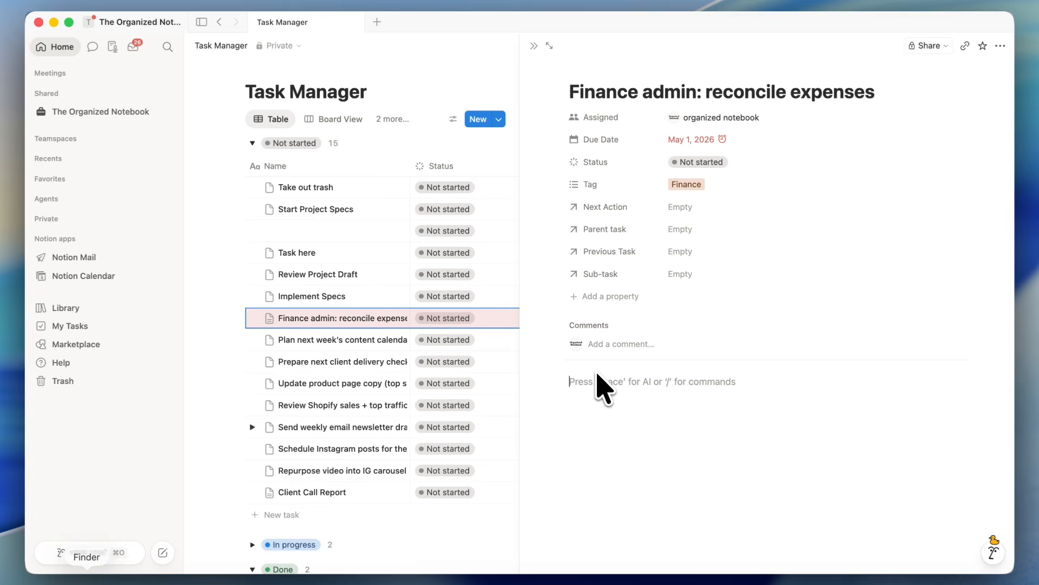
text(@Next Tuesday)
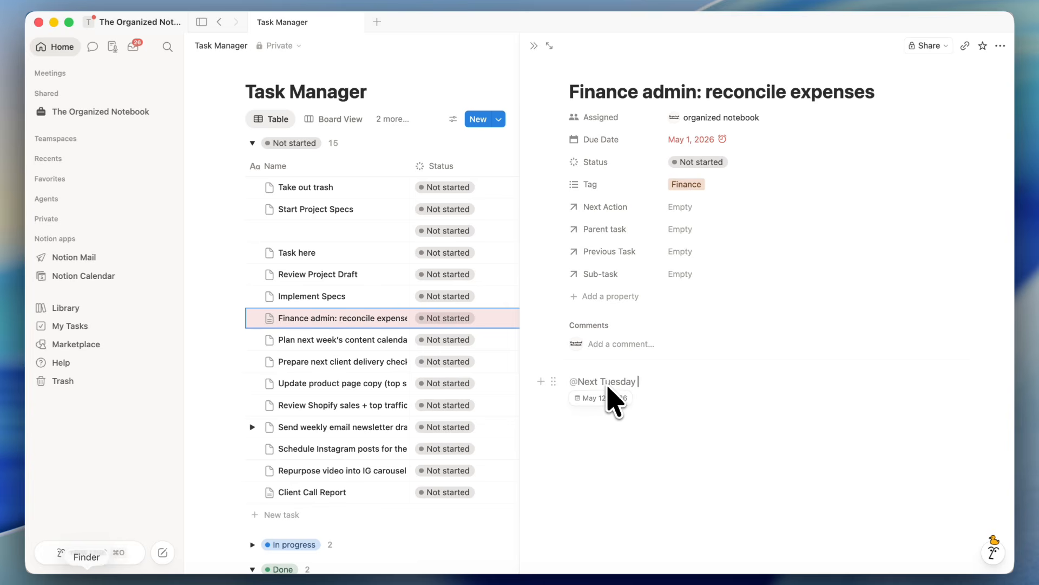
key(Return)
click(591, 384)
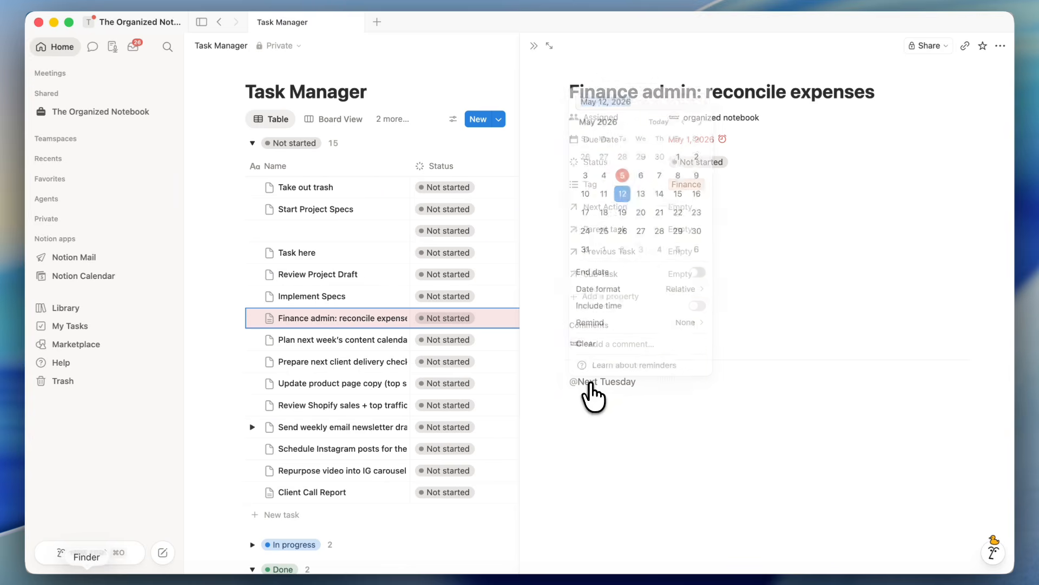
click(615, 323)
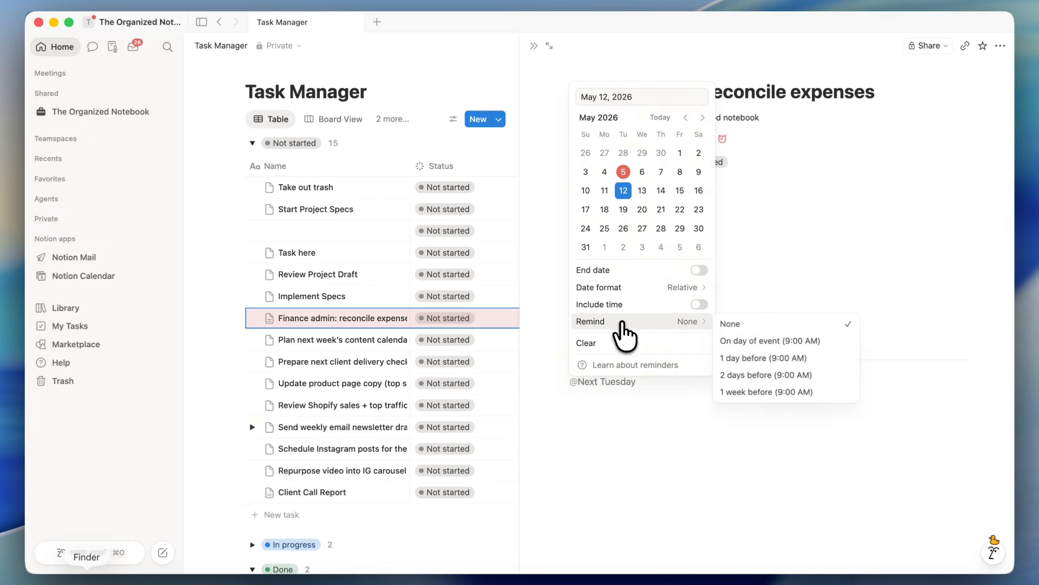
click(622, 407)
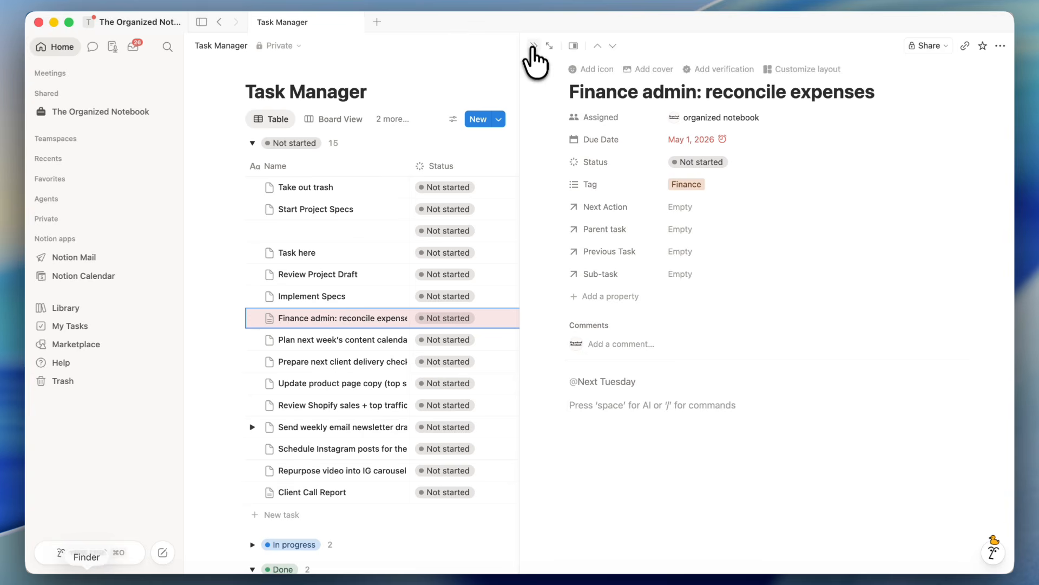
click(532, 46)
- Examine the notification options of the Assigned property
scroll(609, 187, right, 4)
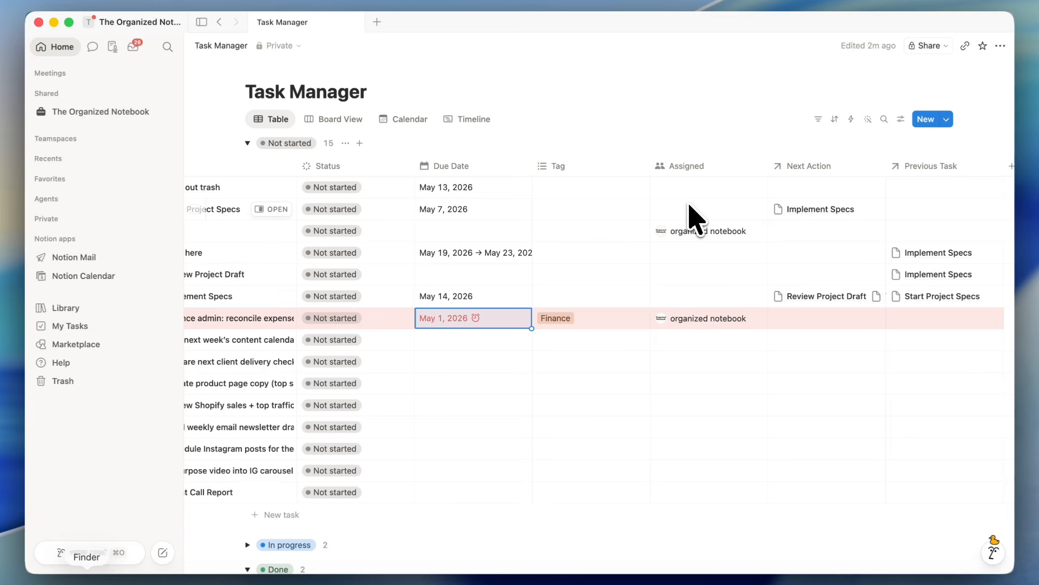
click(687, 166)
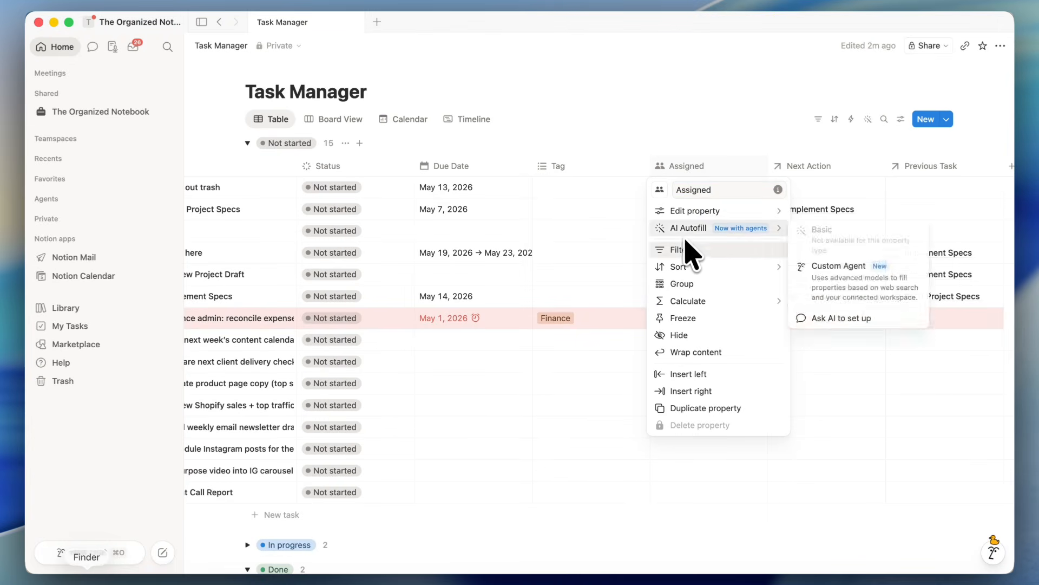
mouse_move(679, 217)
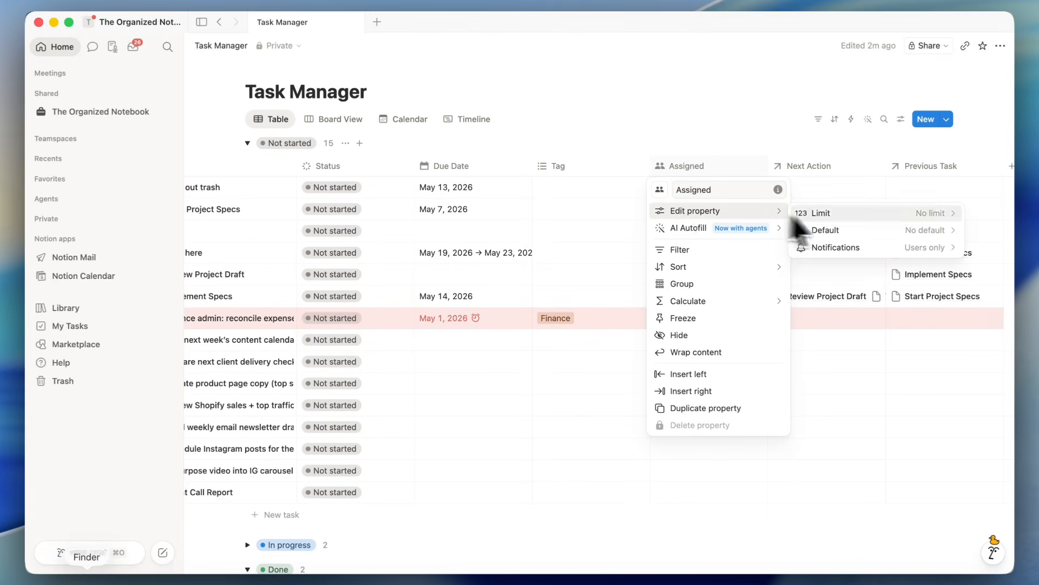
click(862, 248)
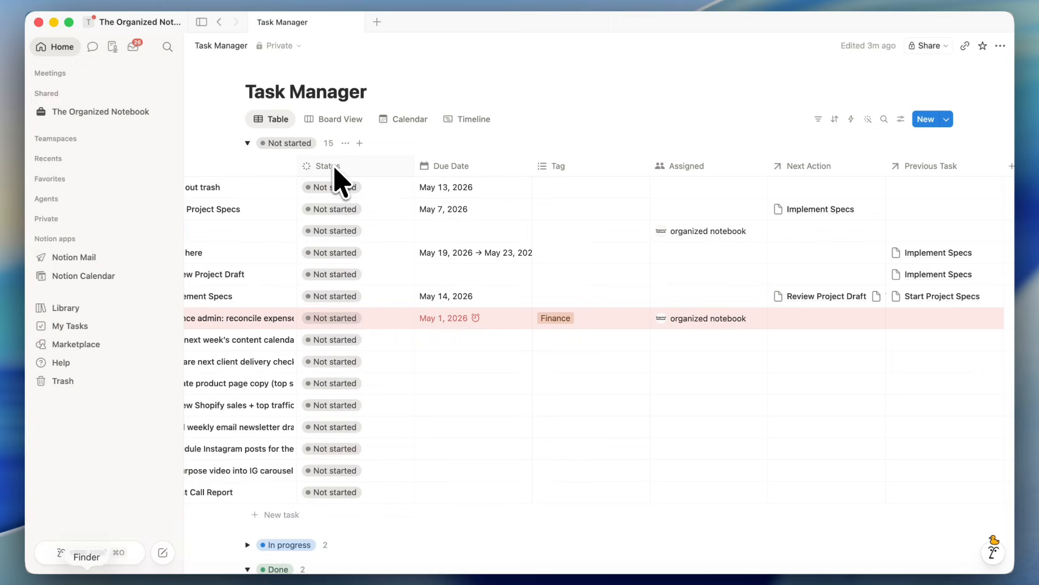
- Add a "Holding" option to the In progress group of the Status property
click(333, 167)
mouse_move(357, 217)
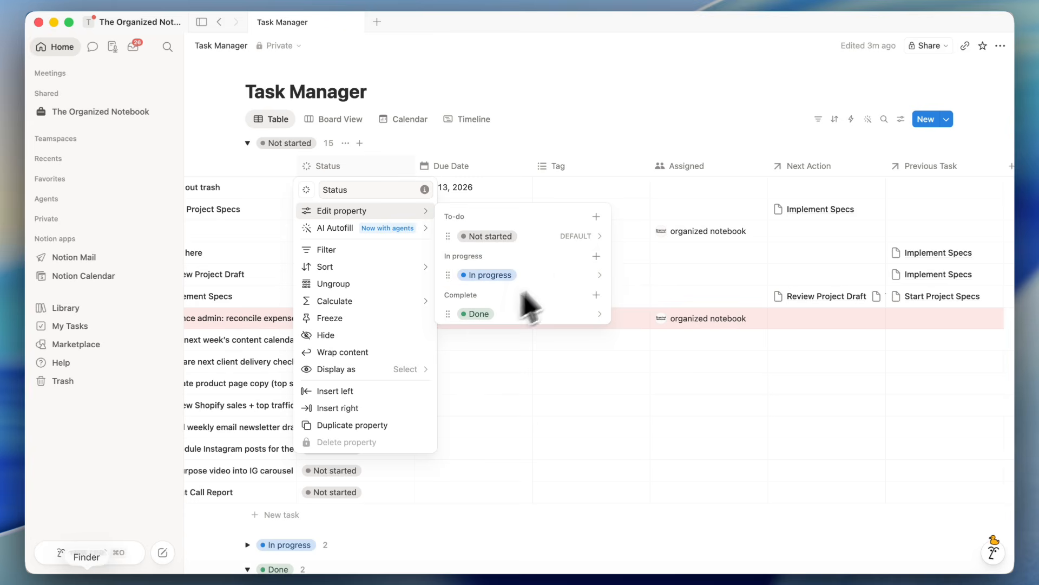
click(596, 256)
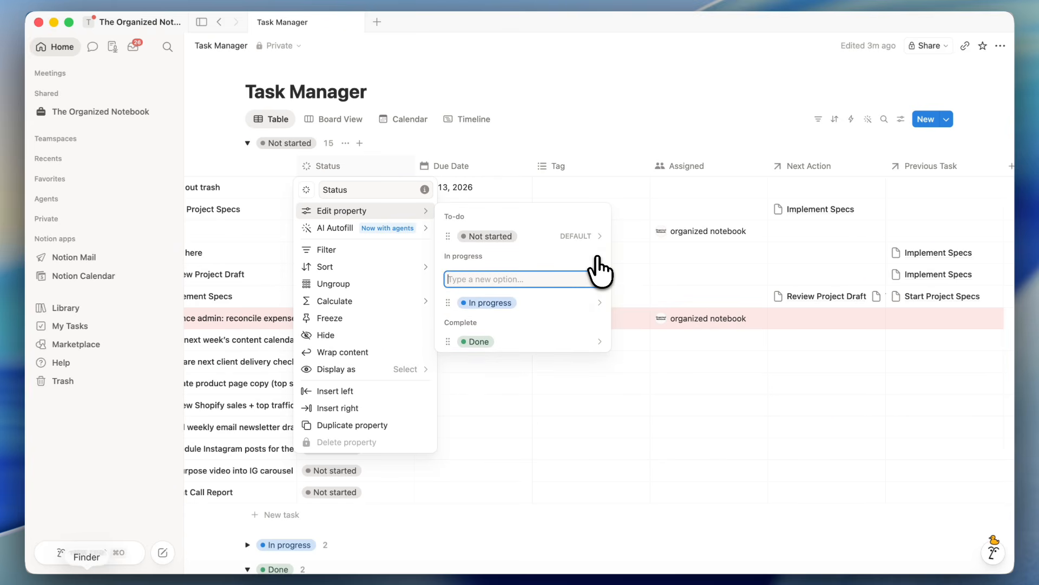
text(Holding)
key(Return)
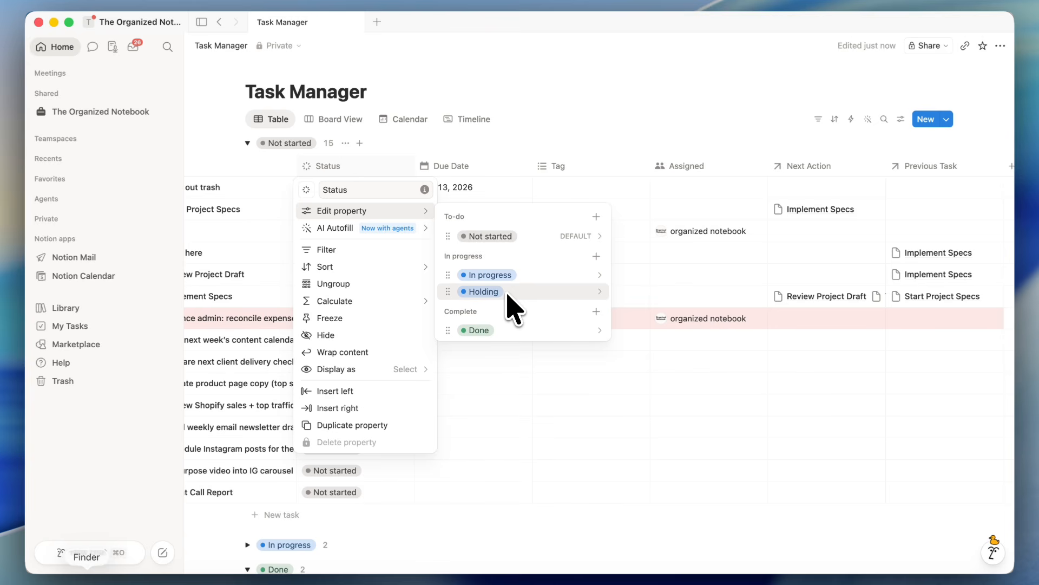
click(478, 151)
- Set the status of the Implement Specs task to Holding and look over the grouped table
scroll(447, 243, left, 5)
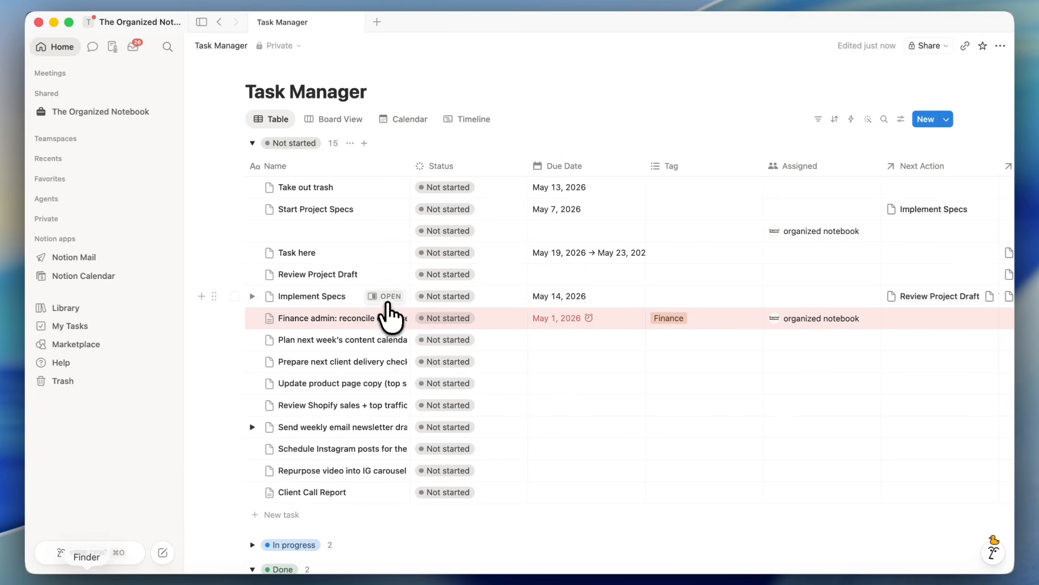
click(387, 297)
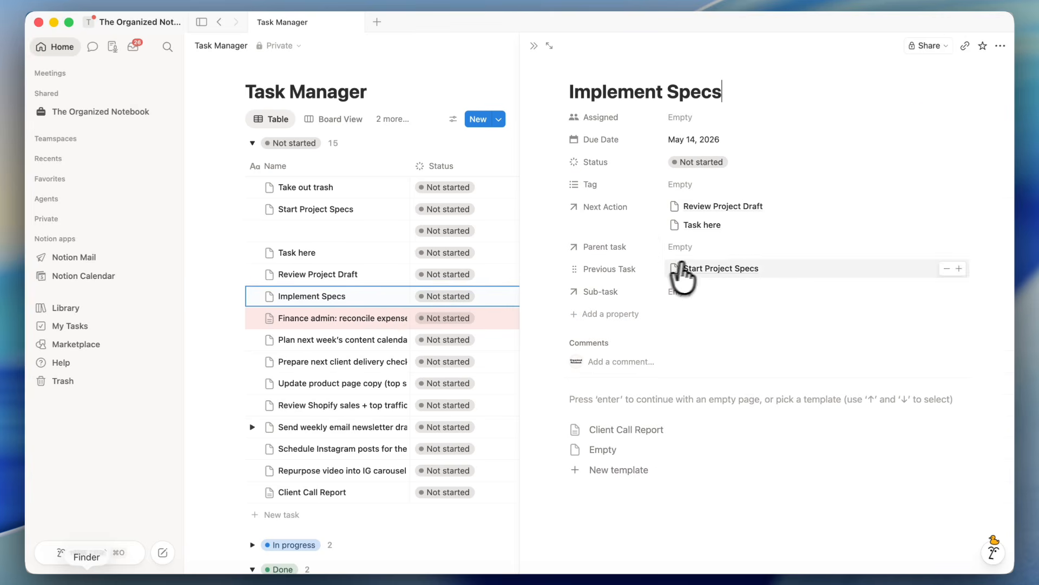
click(695, 162)
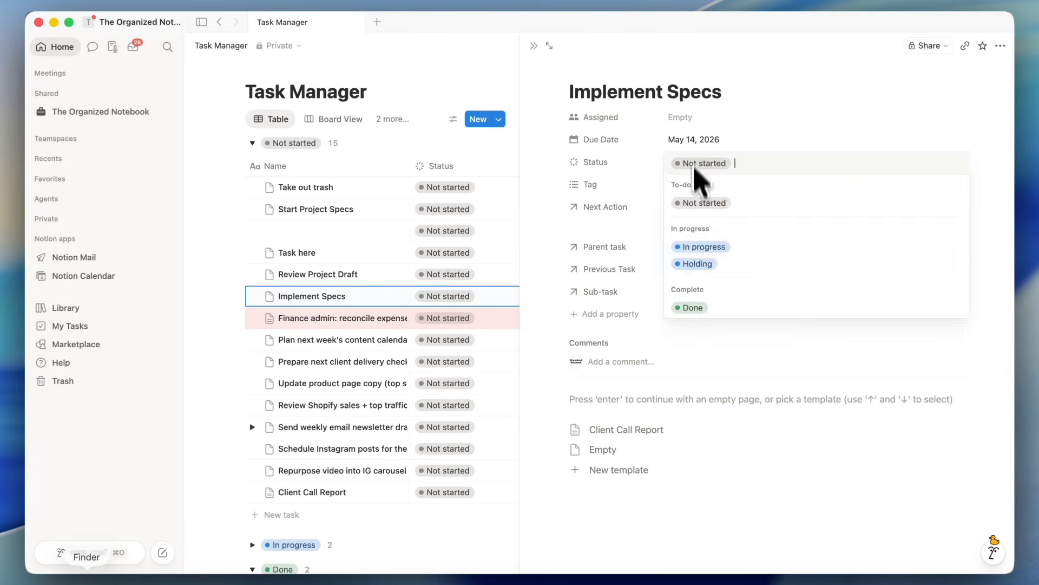
click(695, 262)
click(534, 45)
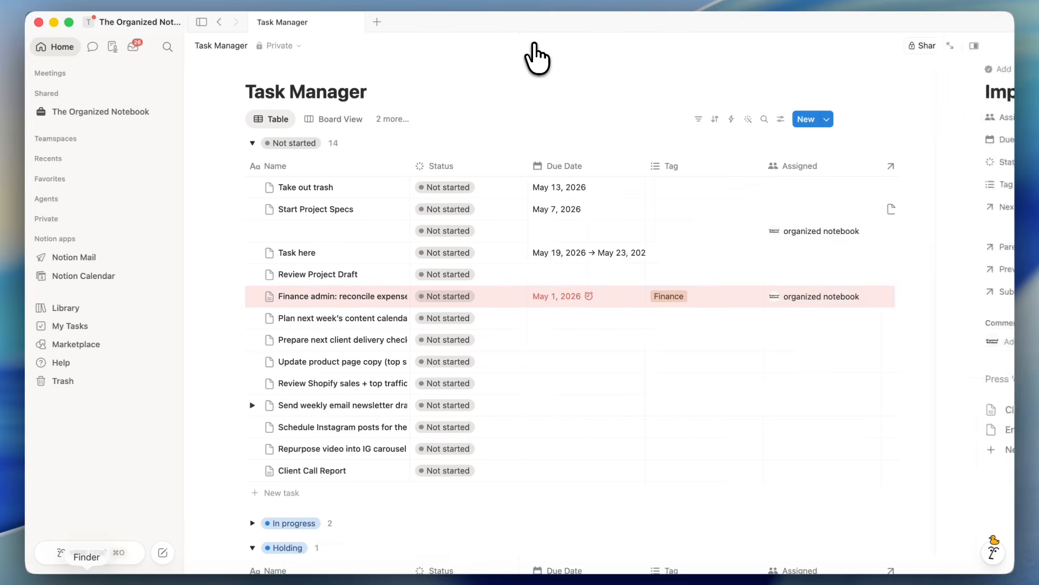
scroll(378, 475, down, 3)
scroll(252, 479, up, 3)
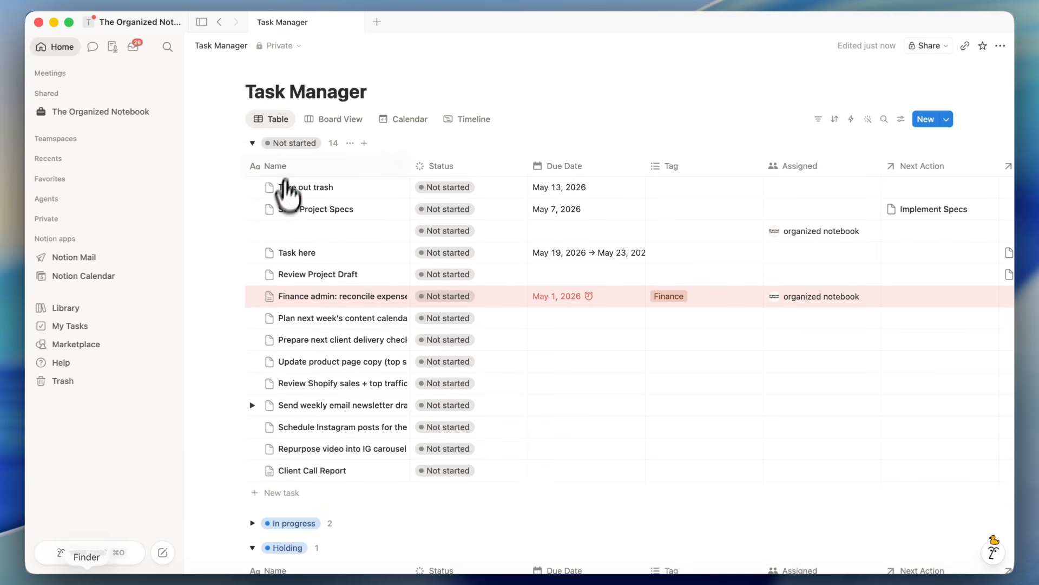
- Duplicate the Table view as "Holding" and filter the copy to show only tasks with the Holding status
click(276, 120)
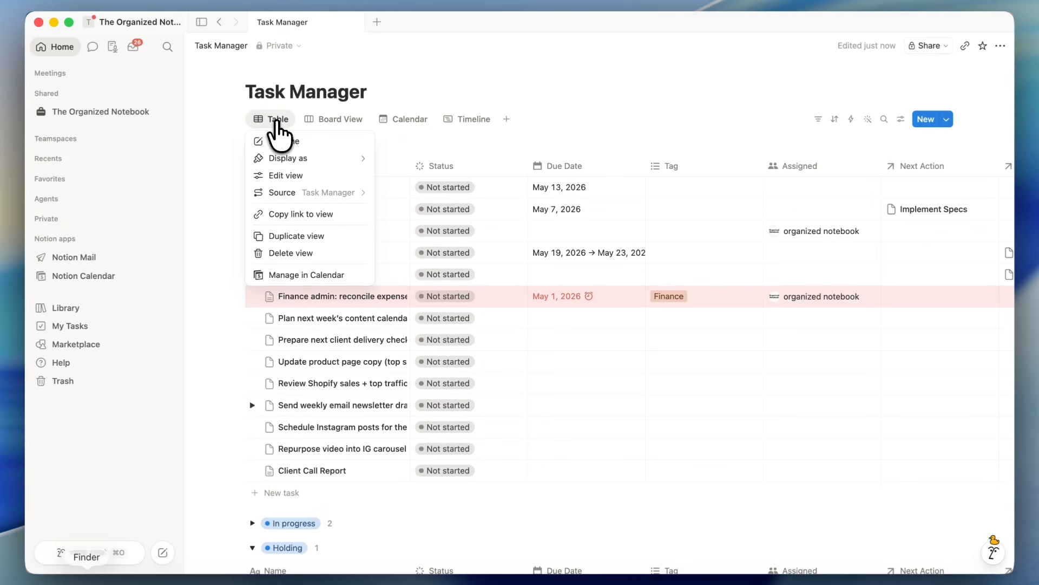
click(284, 236)
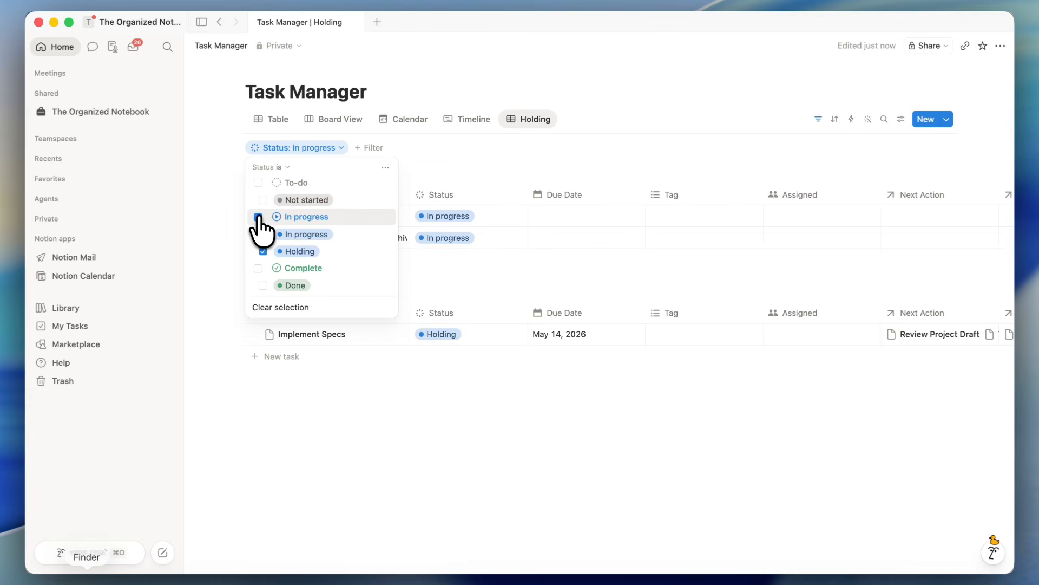
click(258, 218)
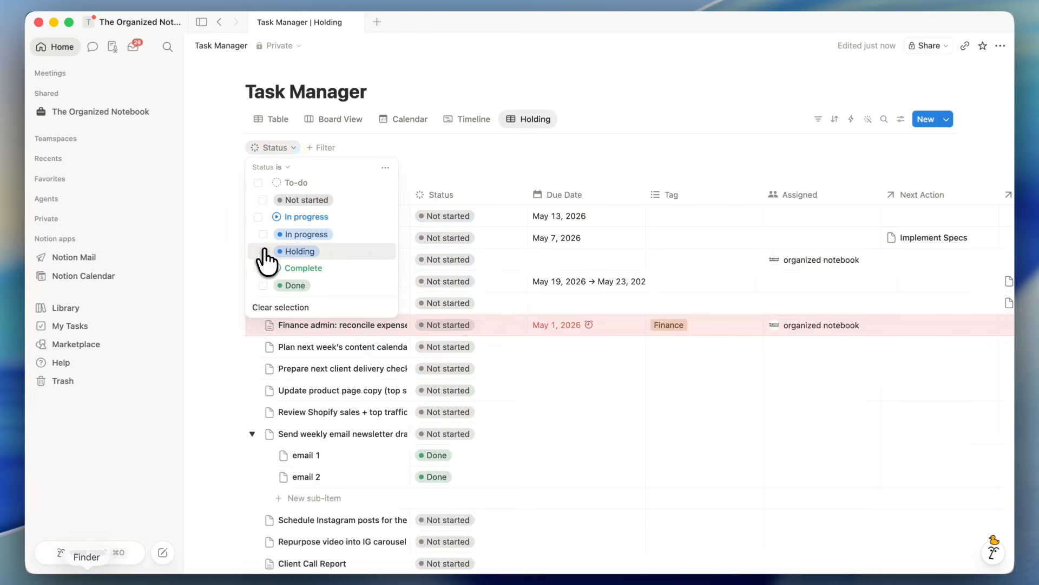
click(264, 252)
click(745, 157)
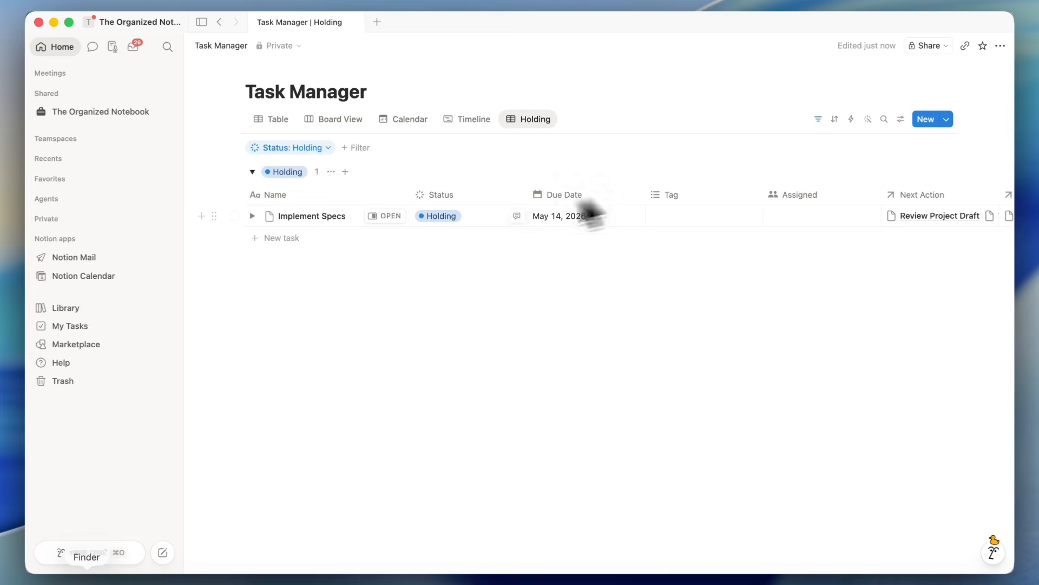
- Remove the grouping from the Holding view and place the view directly after Table, returning to the Table view
click(900, 119)
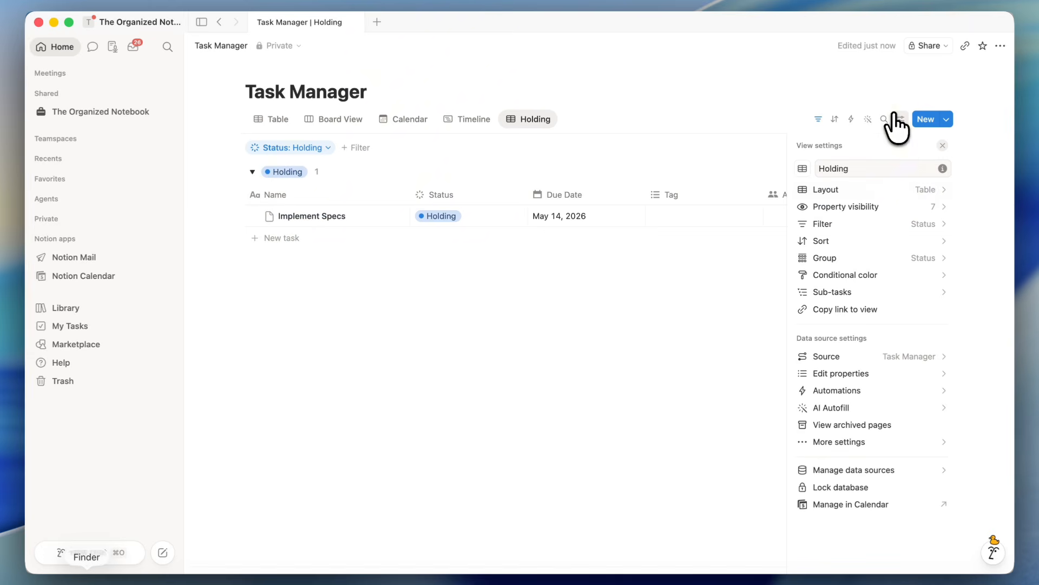
click(849, 258)
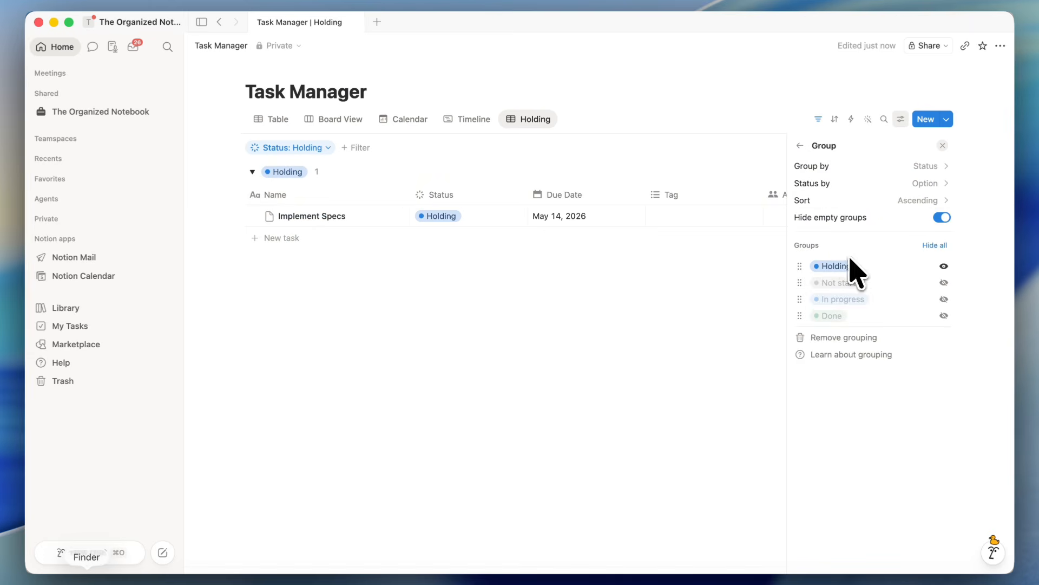
click(914, 166)
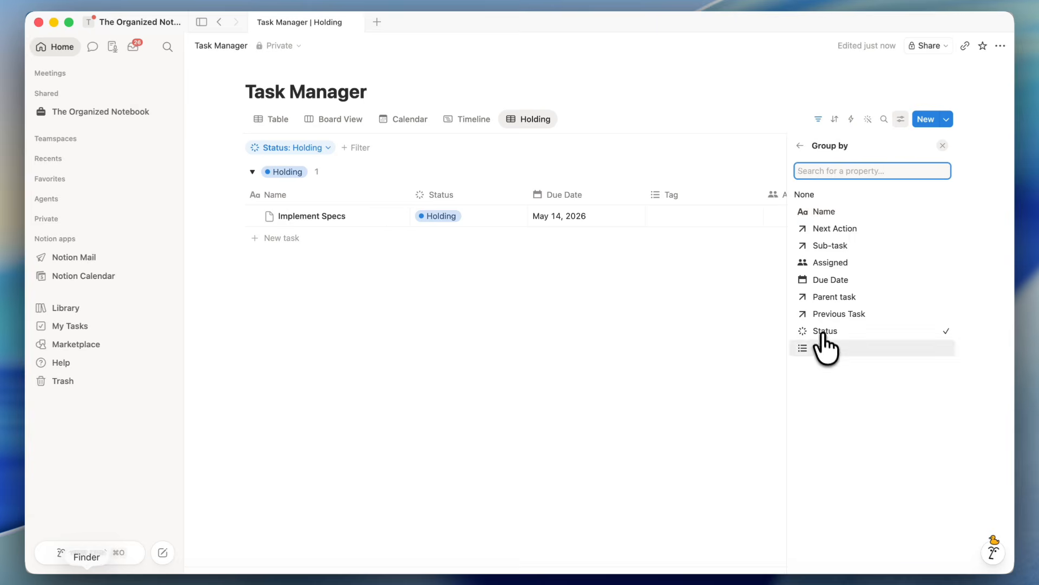
click(823, 332)
click(839, 165)
click(844, 195)
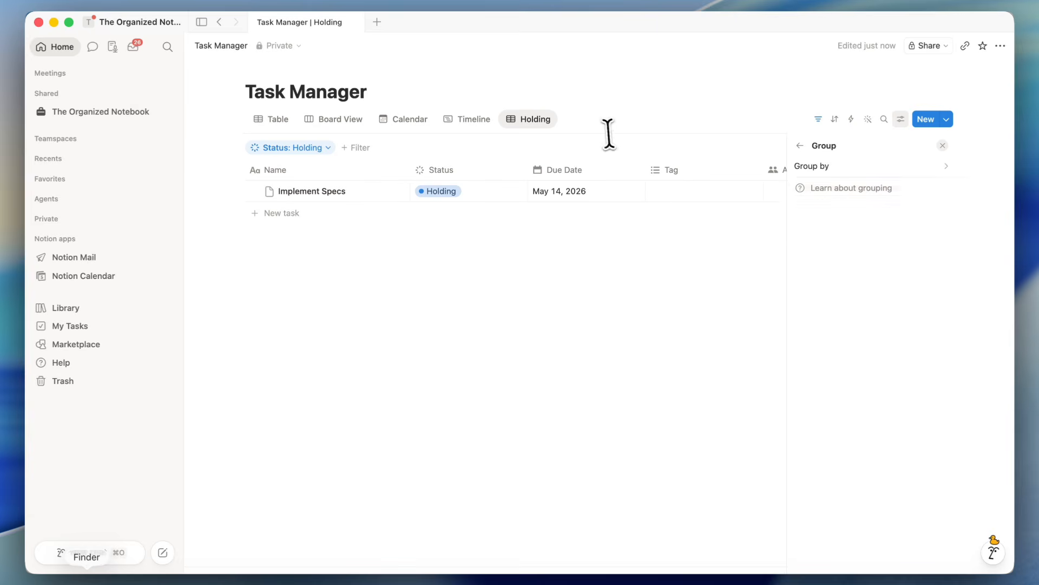
drag(542, 119, 323, 123)
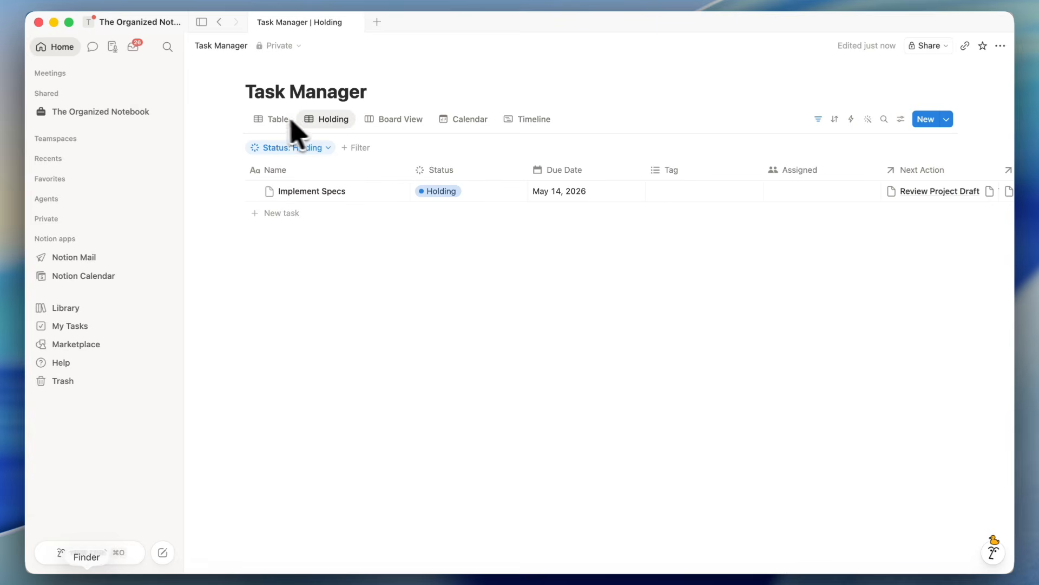
click(273, 125)
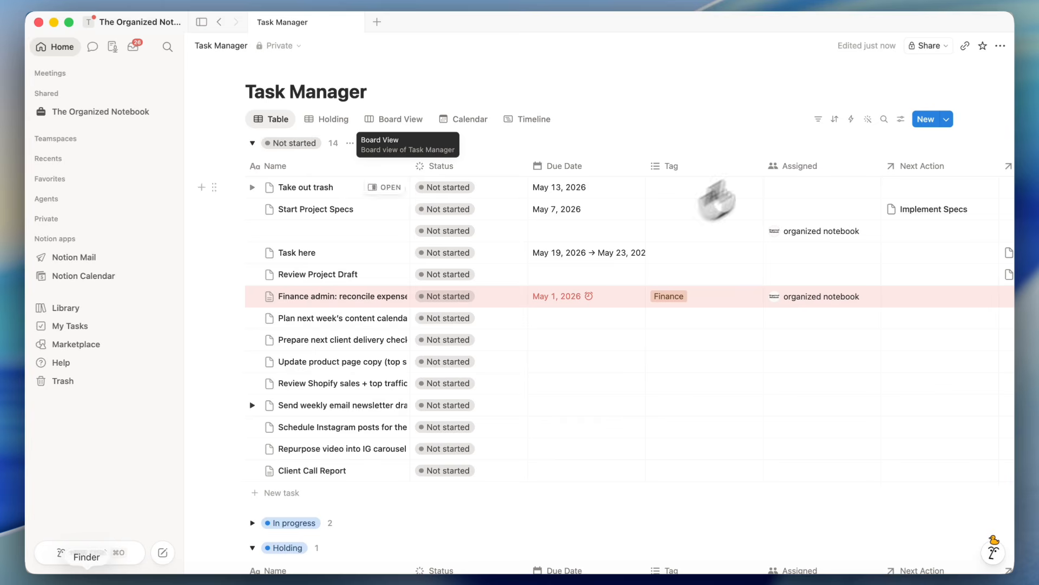
- Filter the Table view by Status so that tasks with the Holding status are excluded
click(817, 119)
click(289, 148)
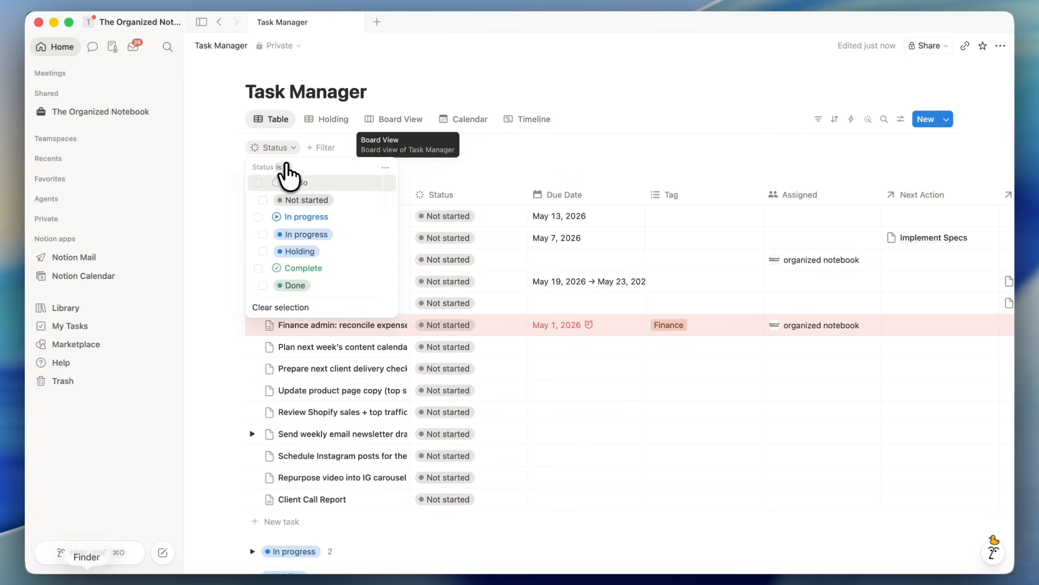
click(292, 200)
click(263, 251)
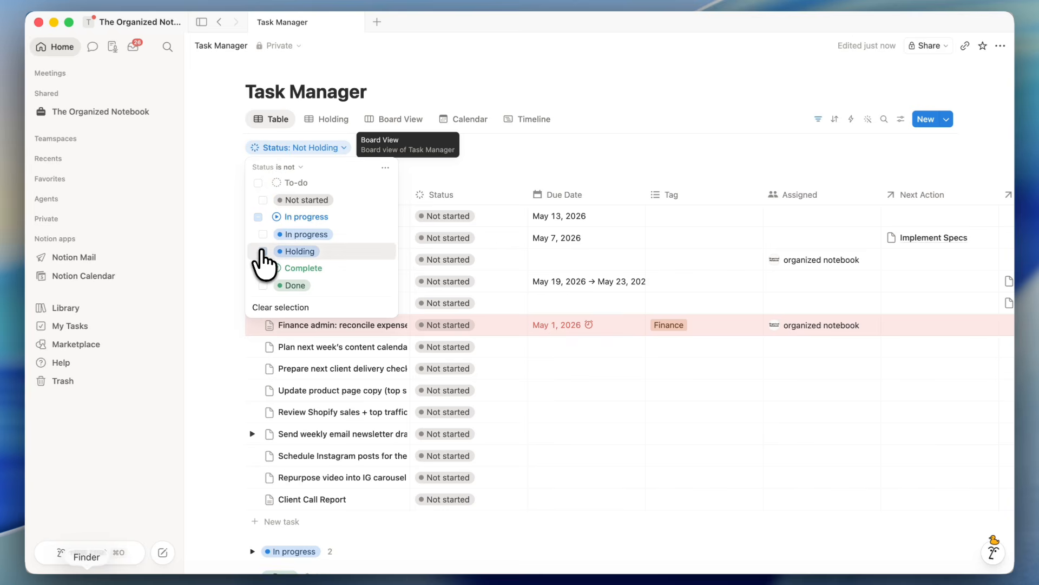
click(566, 157)
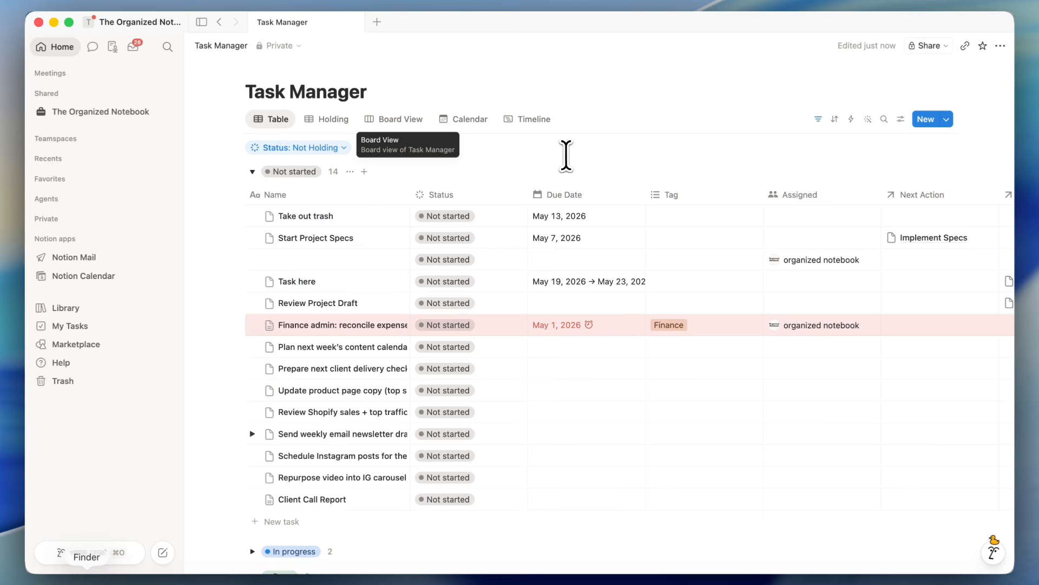
- Set the status of the Call Doctor task in the In progress group to Holding and switch to the Holding view
click(252, 171)
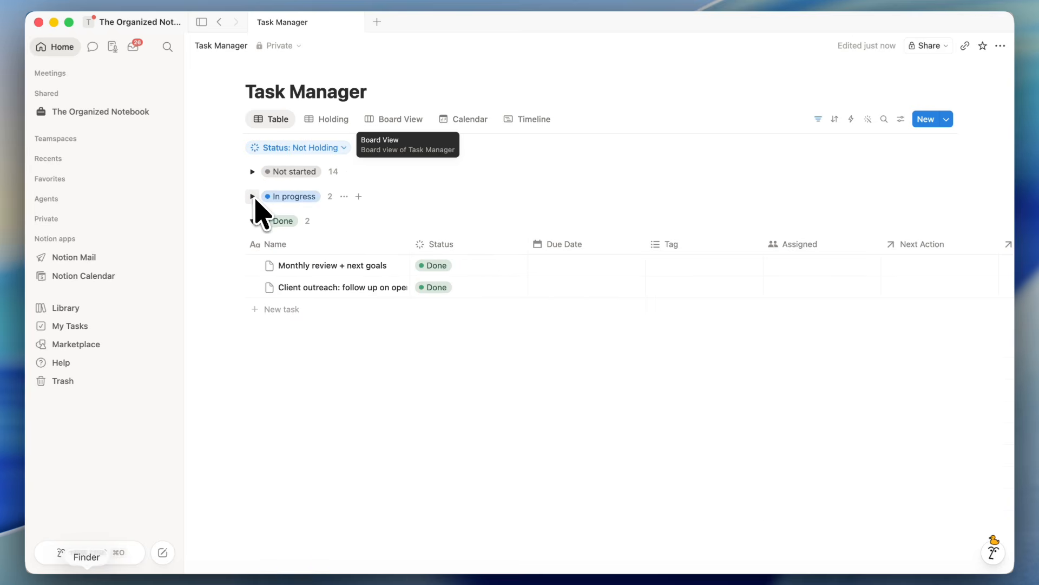
click(251, 196)
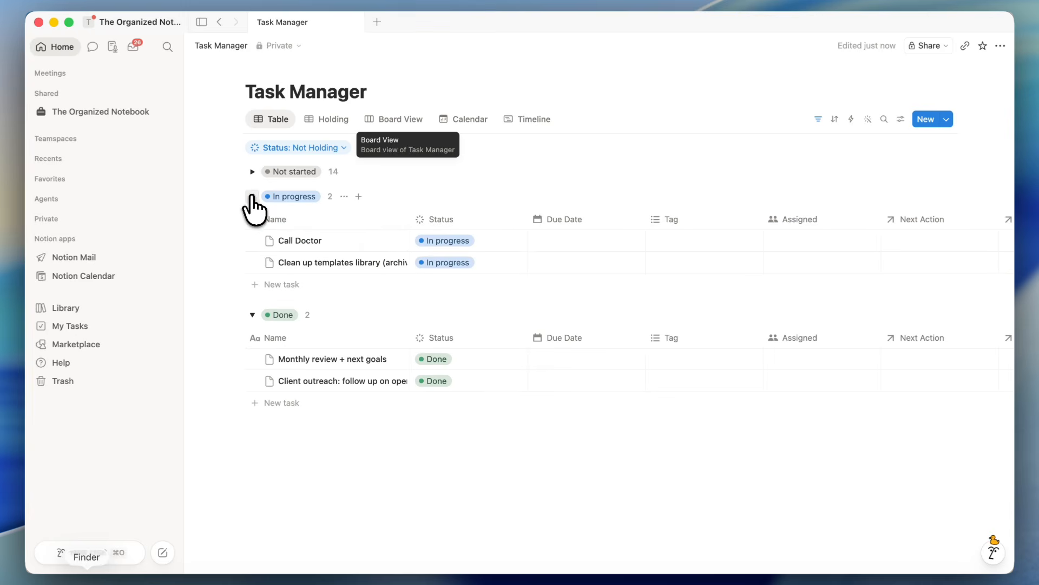
click(444, 241)
click(459, 341)
click(330, 121)
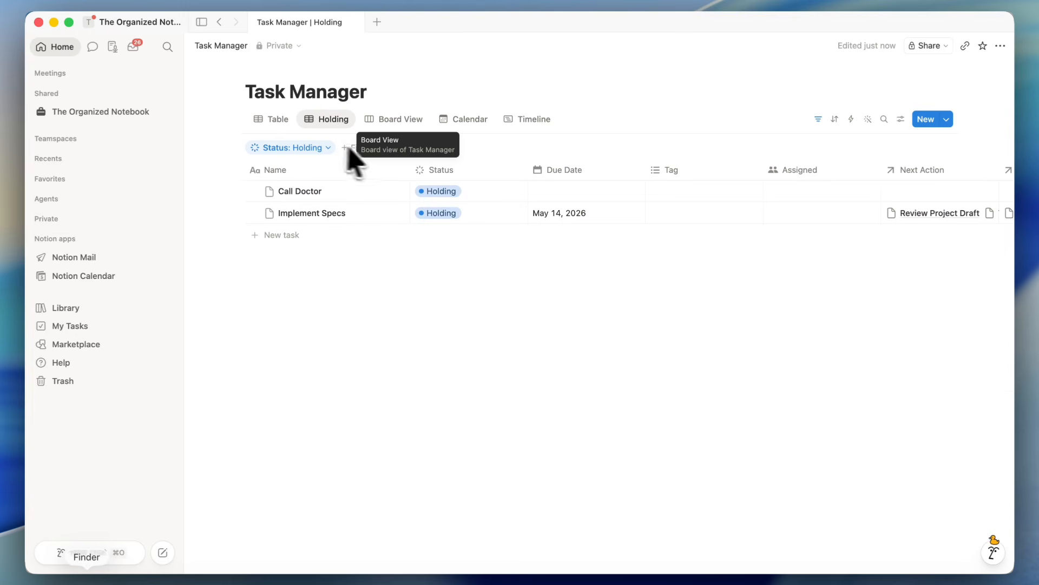
- Duplicate the Due Date property in the Holding view and name the copy "Follow Up Date"
scroll(470, 223, right, 5)
scroll(479, 225, left, 4)
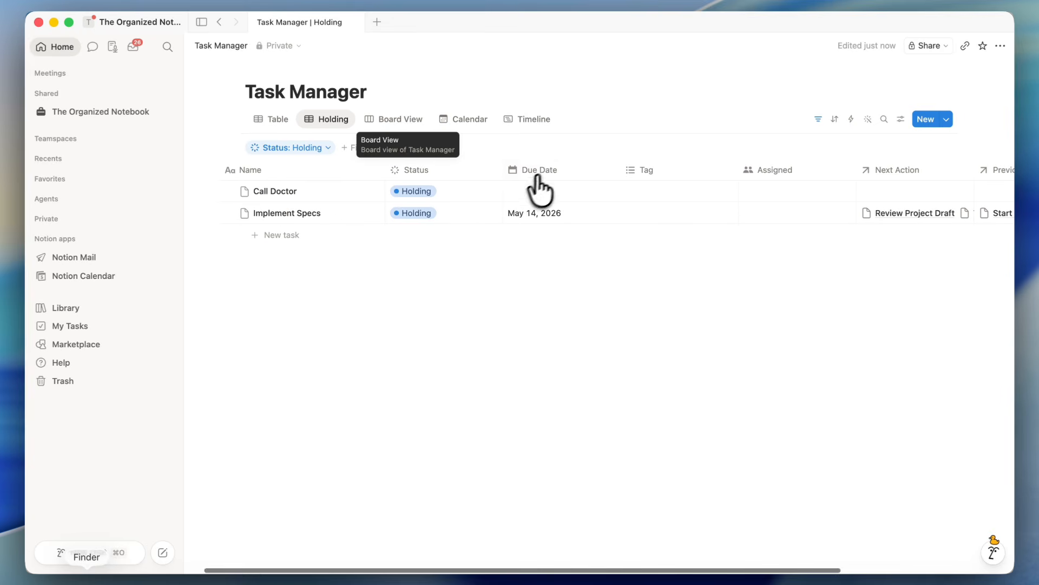
click(538, 172)
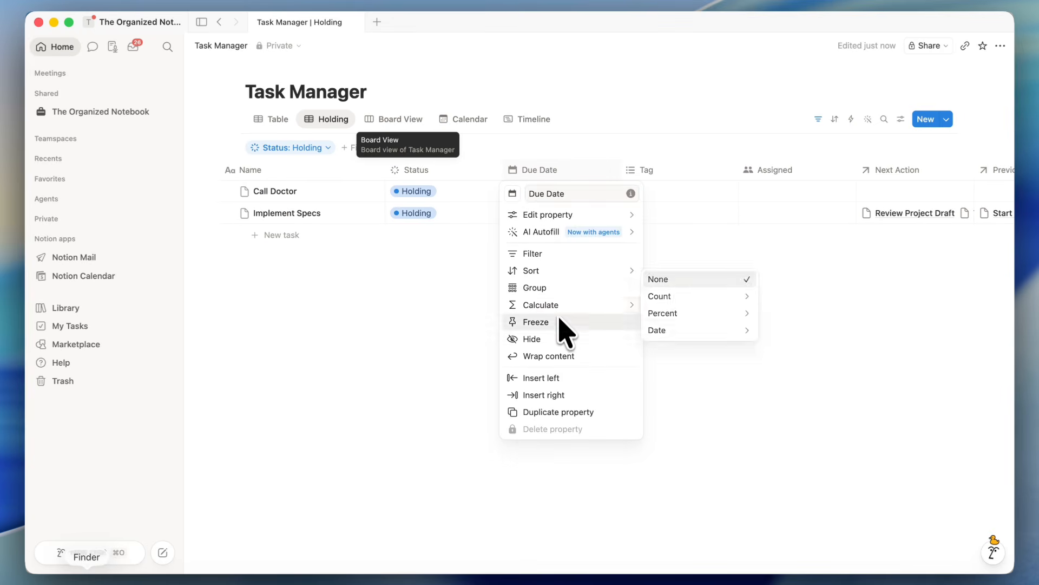
click(550, 411)
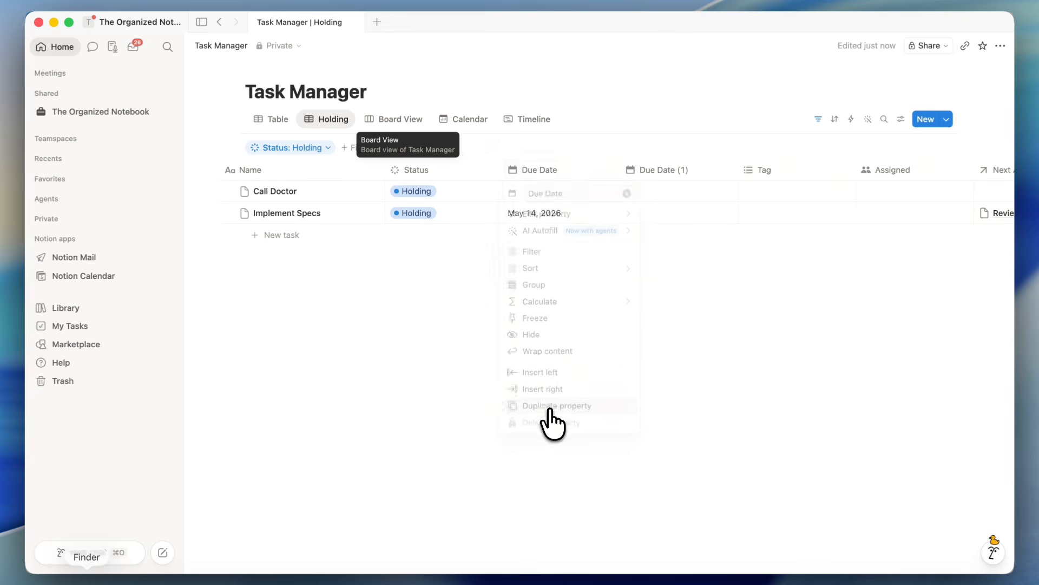
text(Ch)
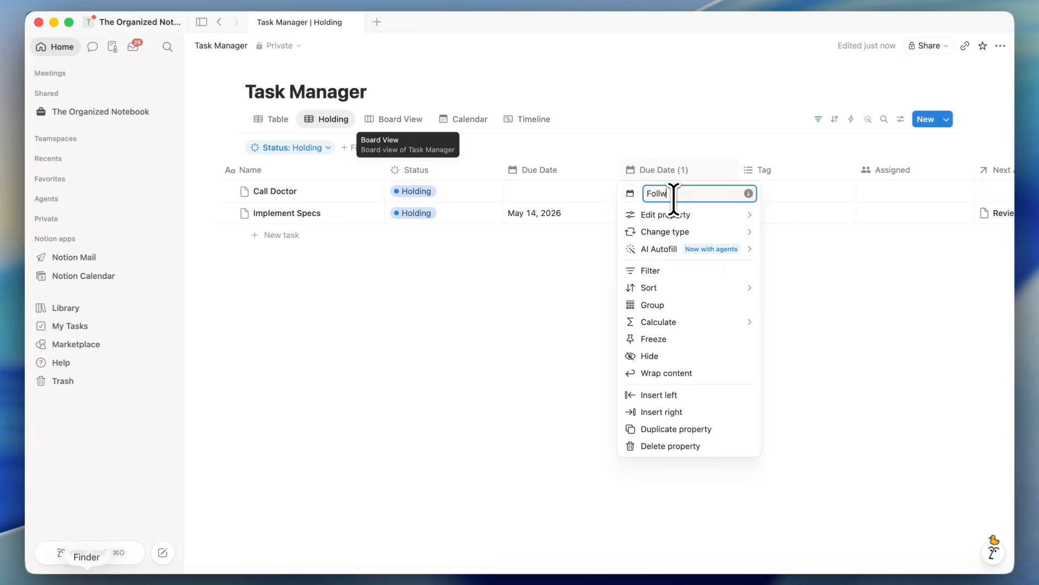
key(Return)
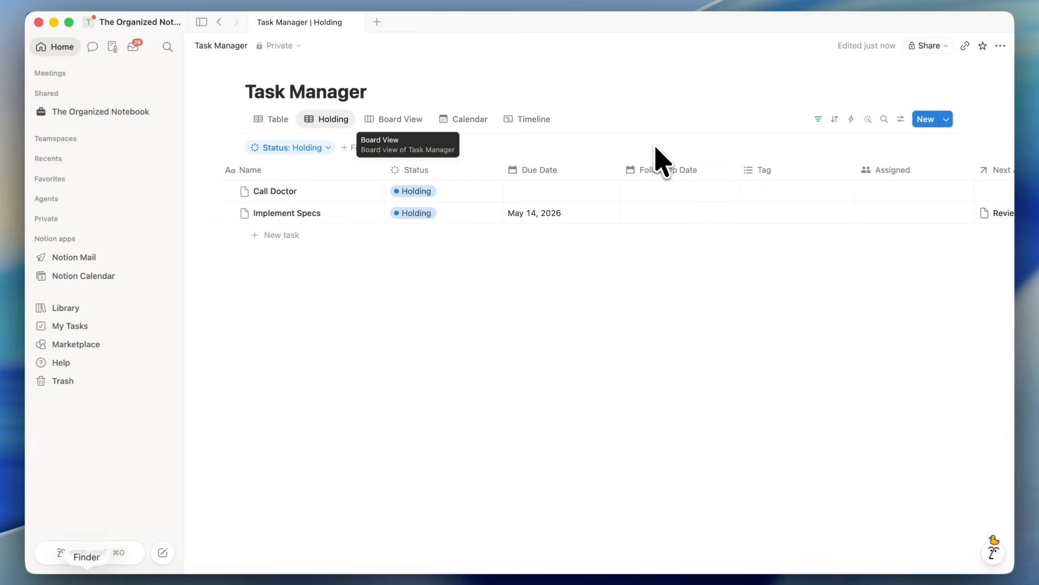
- Set the Follow Up Date of the Call Doctor task to May 6, 2026 and look at its date and reminder options
click(674, 187)
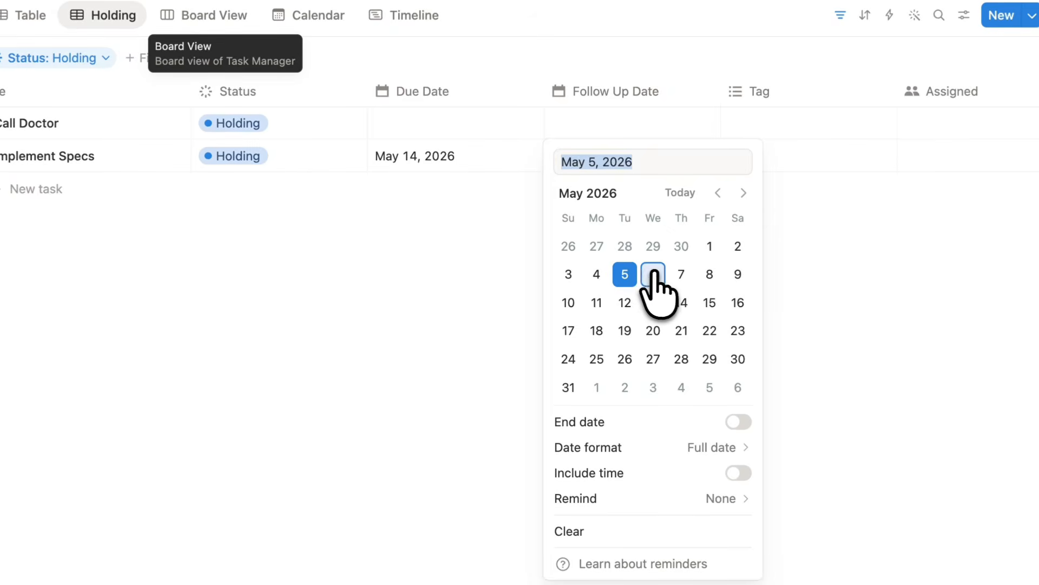
click(694, 292)
key(Escape)
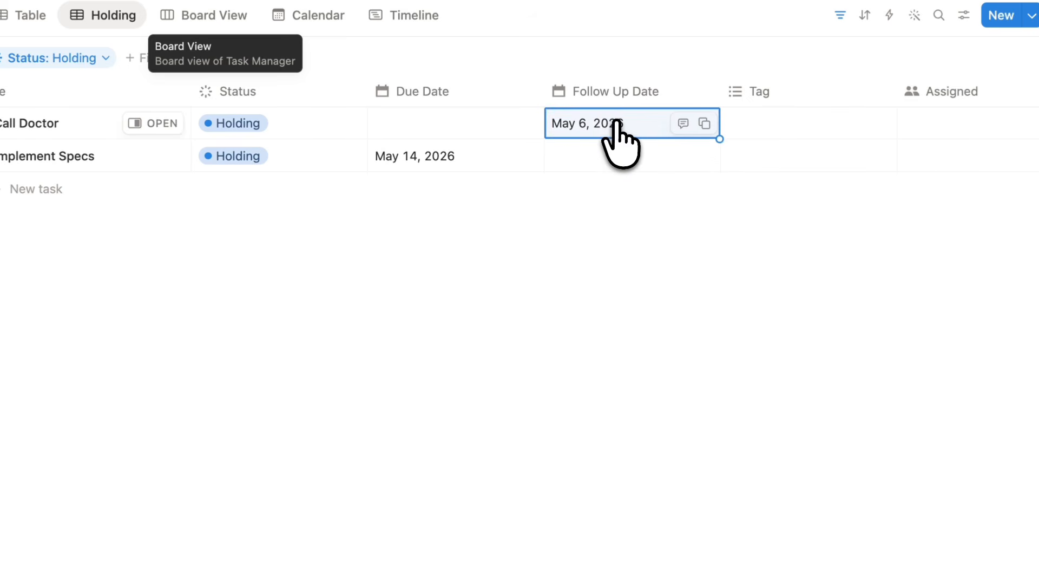
click(619, 144)
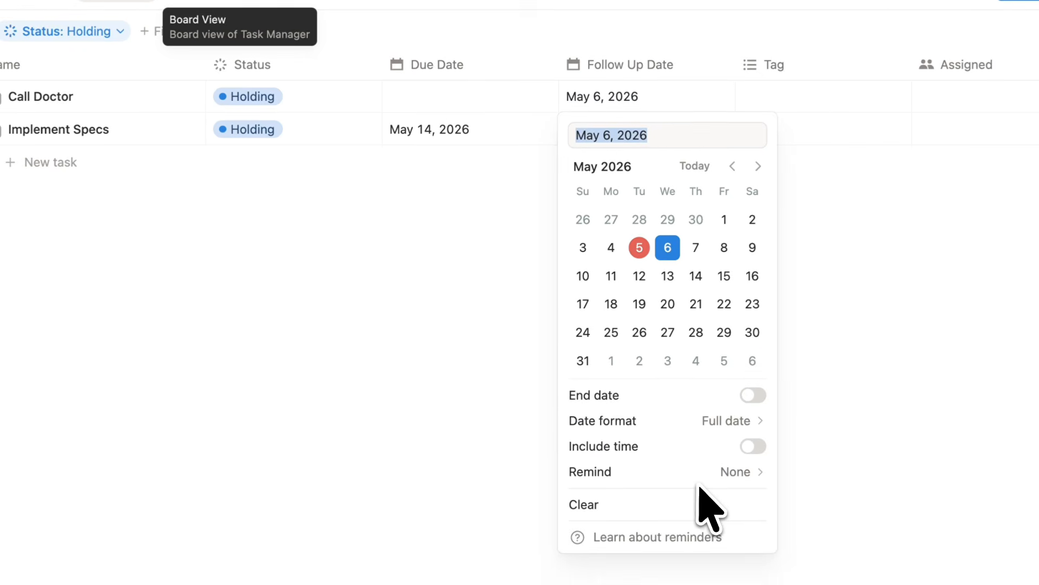
key(Escape)
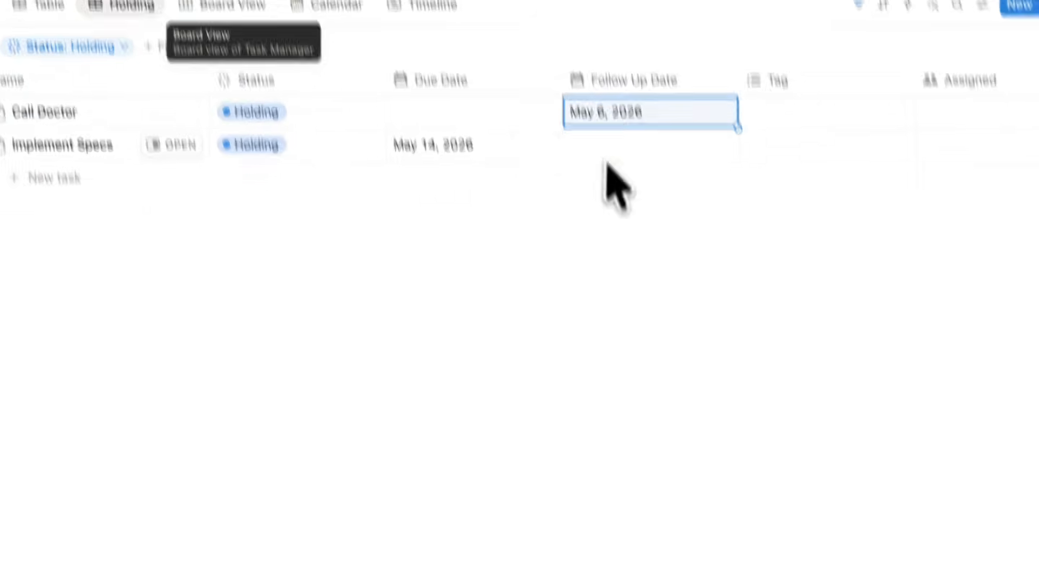